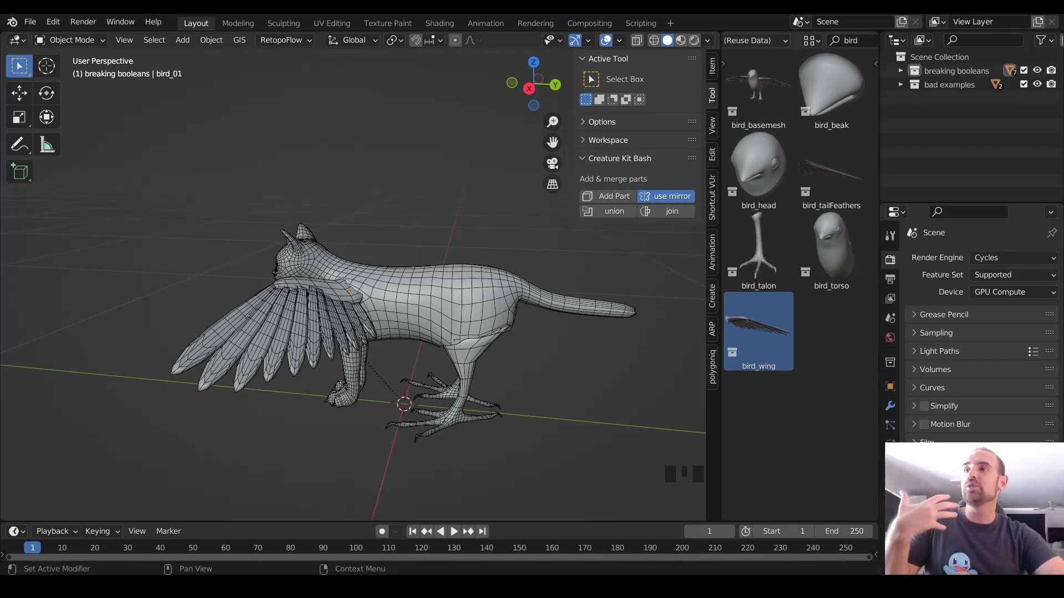
Step: Select the cat body mesh and isolate it in local view
{"action": "left_click_drag", "start_coordinate": [580, 436], "coordinate": [533, 424], "text": "alt"}
{"action": "left_click_drag", "start_coordinate": [322, 371], "coordinate": [559, 326], "text": "alt"}
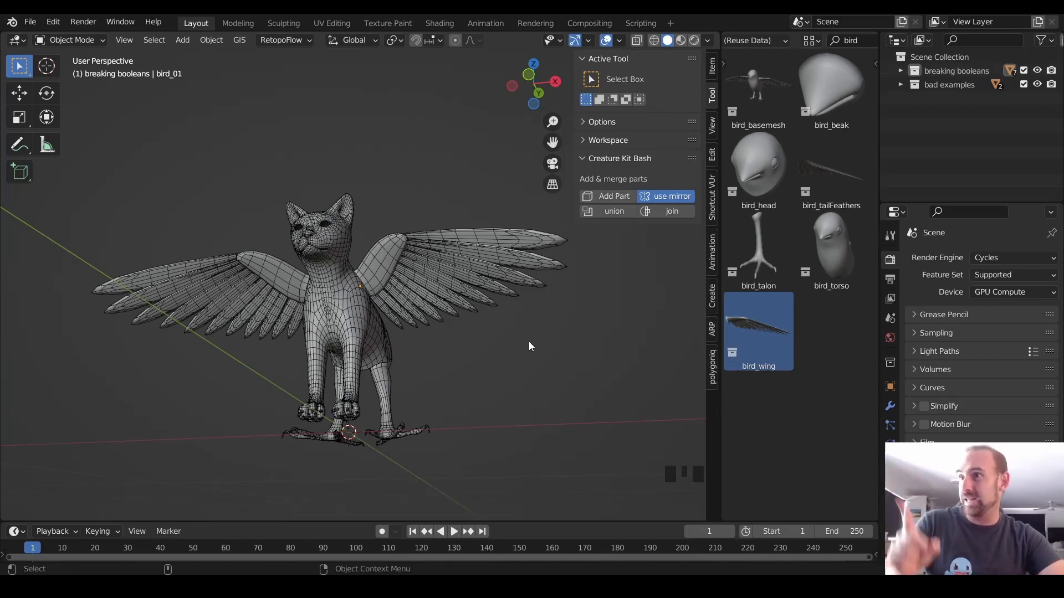
{"action": "middle_click_drag", "start_coordinate": [517, 335], "coordinate": [400, 307]}
{"action": "left_click", "coordinate": [441, 292]}
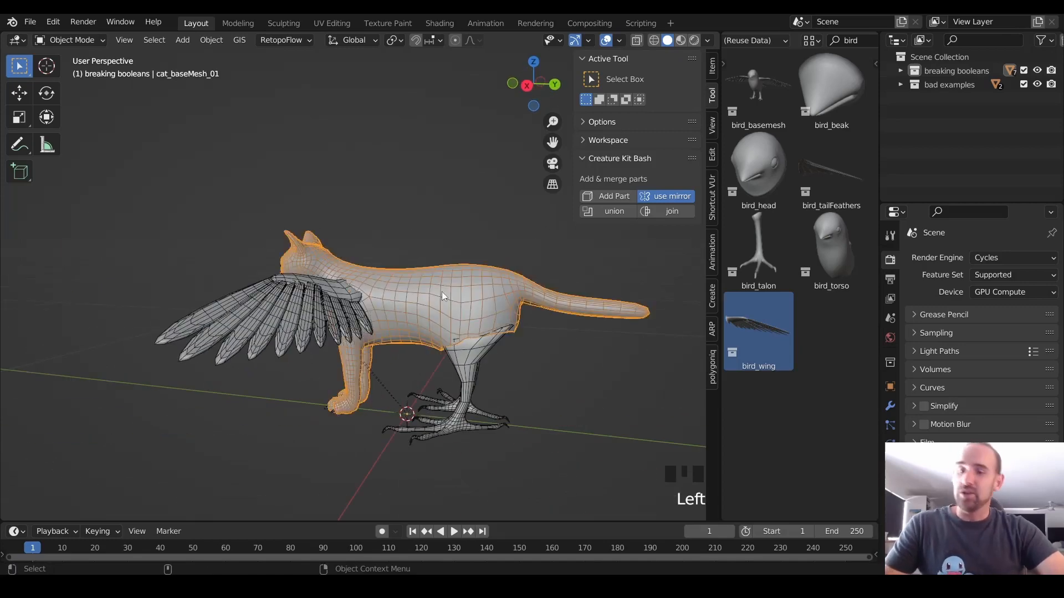
{"action": "key", "text": "slash"}
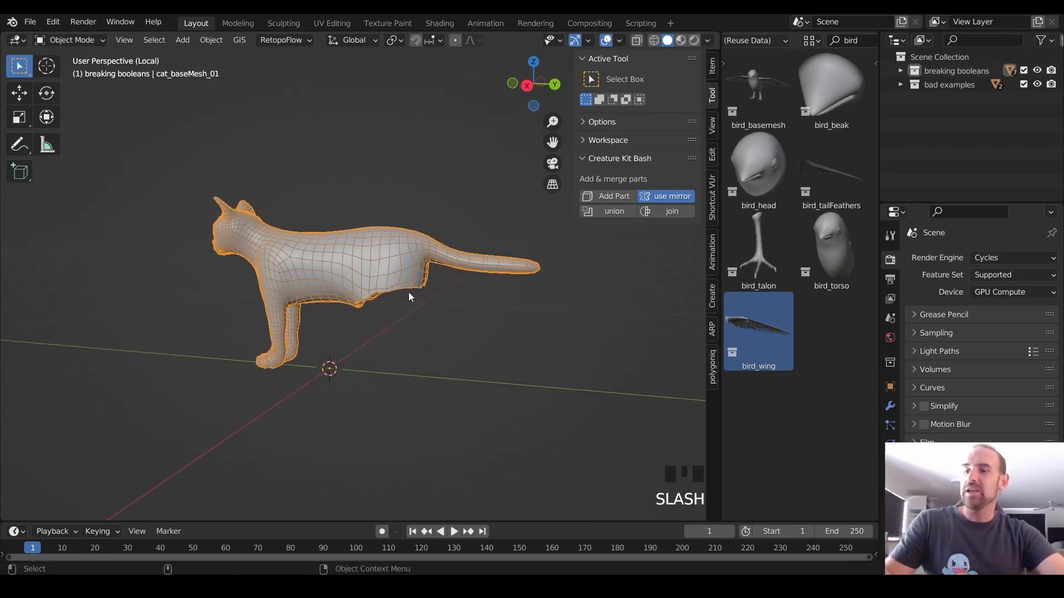
Step: Examine the isolated cat body's open cut at the hips and its mesh around the shoulder
{"action": "mouse_move", "coordinate": [410, 297]}
{"action": "left_mouse_down", "text": "alt"}
{"action": "mouse_move", "coordinate": [444, 291]}
{"action": "mouse_move", "coordinate": [411, 253]}
{"action": "mouse_move", "coordinate": [481, 238]}
{"action": "mouse_move", "coordinate": [417, 310]}
{"action": "left_mouse_up", "text": "alt"}
{"action": "scroll", "coordinate": [387, 284], "scroll_direction": "up", "scroll_amount": 3}
{"action": "key", "text": "Tab"}
{"action": "left_click", "coordinate": [425, 370]}
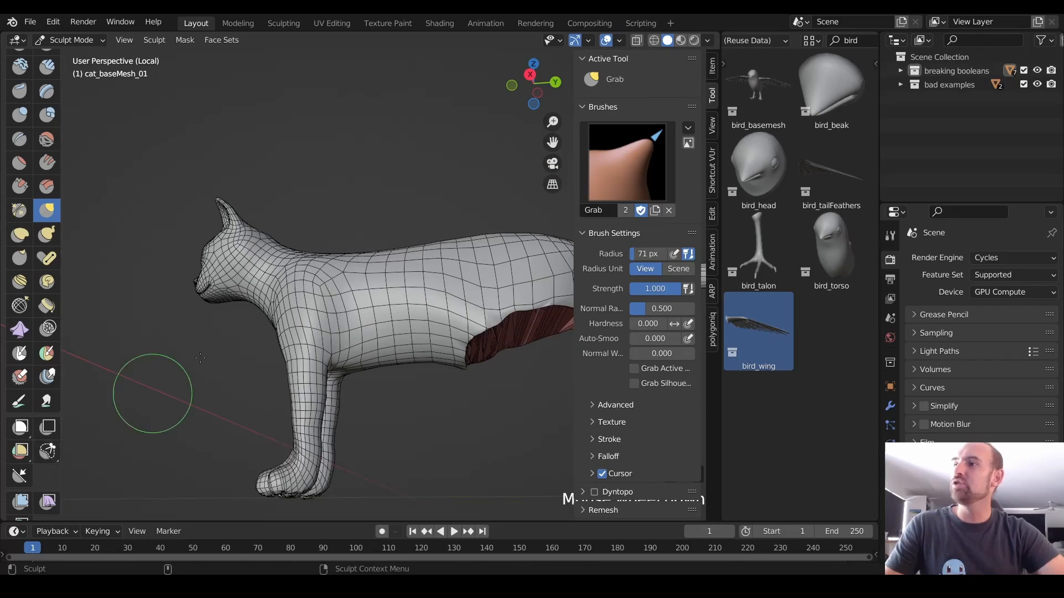
{"action": "key", "text": "Tab"}
{"action": "left_click_drag", "start_coordinate": [218, 344], "coordinate": [443, 353], "text": "alt"}
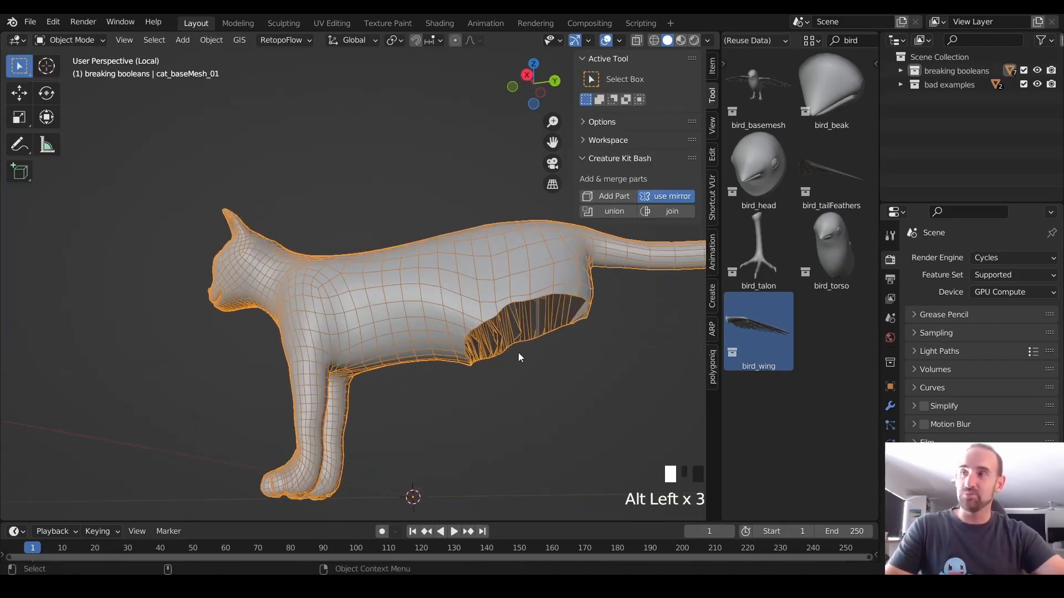
{"action": "left_click_drag", "start_coordinate": [517, 352], "coordinate": [348, 299], "text": "alt"}
{"action": "middle_click", "coordinate": [407, 325], "text": "alt"}
{"action": "scroll", "coordinate": [372, 327], "scroll_direction": "up", "scroll_amount": 2}
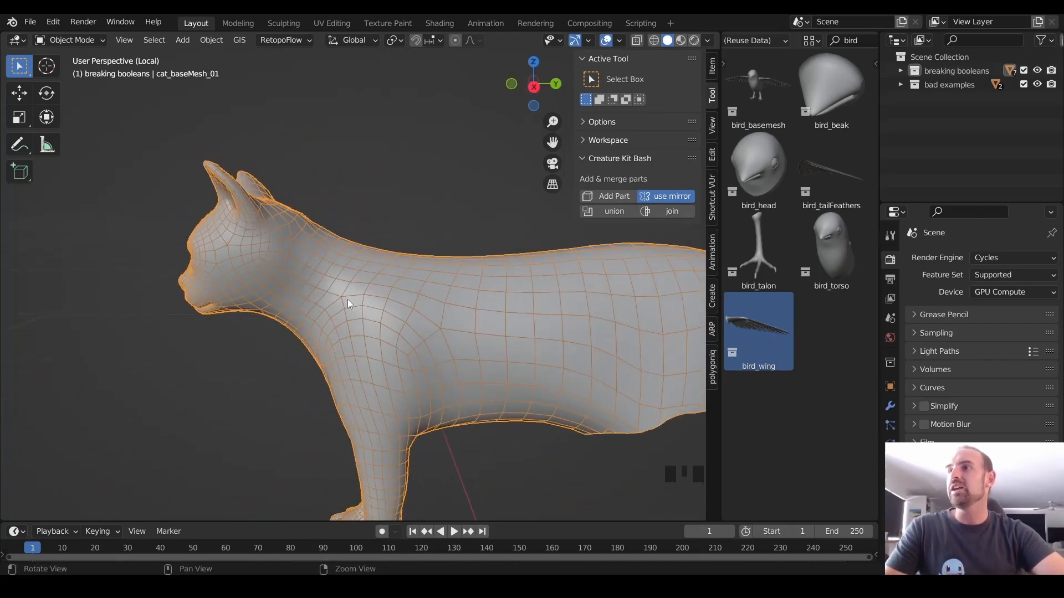
Step: Inspect the cat flank's topology in Edit Mode by selecting a row of four faces, and return to Object Mode
{"action": "key", "text": "Tab"}
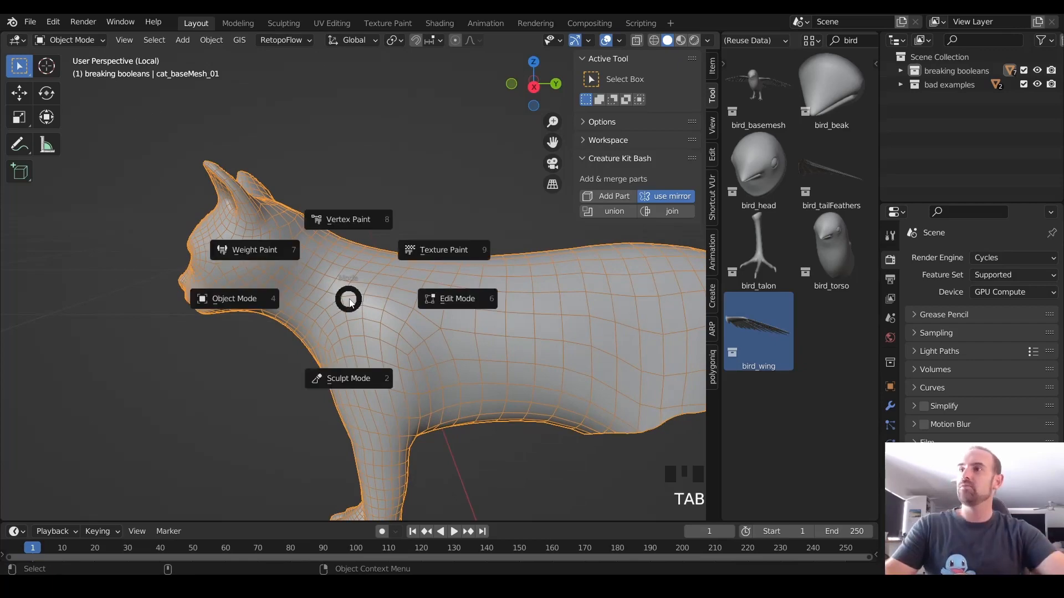
{"action": "left_click", "coordinate": [458, 317]}
{"action": "left_click", "coordinate": [490, 321], "text": "shift"}
{"action": "left_click", "coordinate": [519, 325], "text": "shift"}
{"action": "left_click", "coordinate": [550, 330], "text": "shift"}
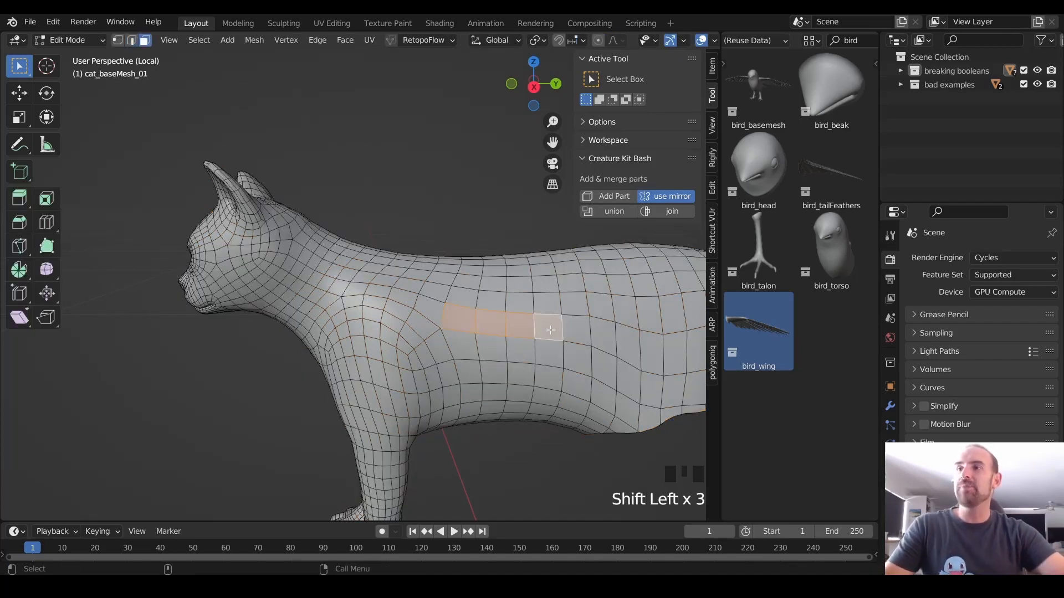
{"action": "left_click", "coordinate": [458, 328]}
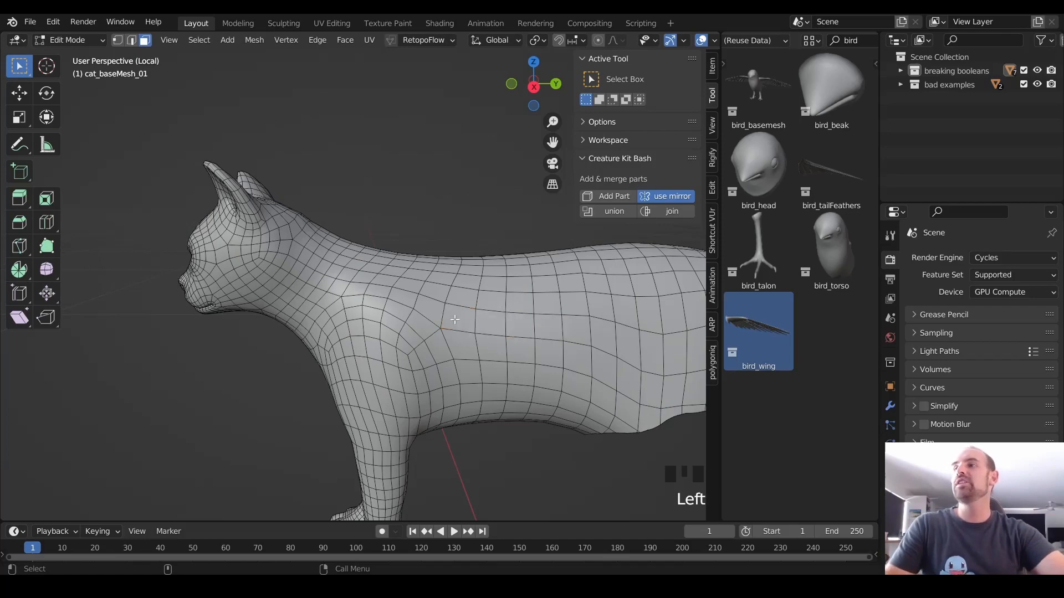
{"action": "key", "text": "Tab"}
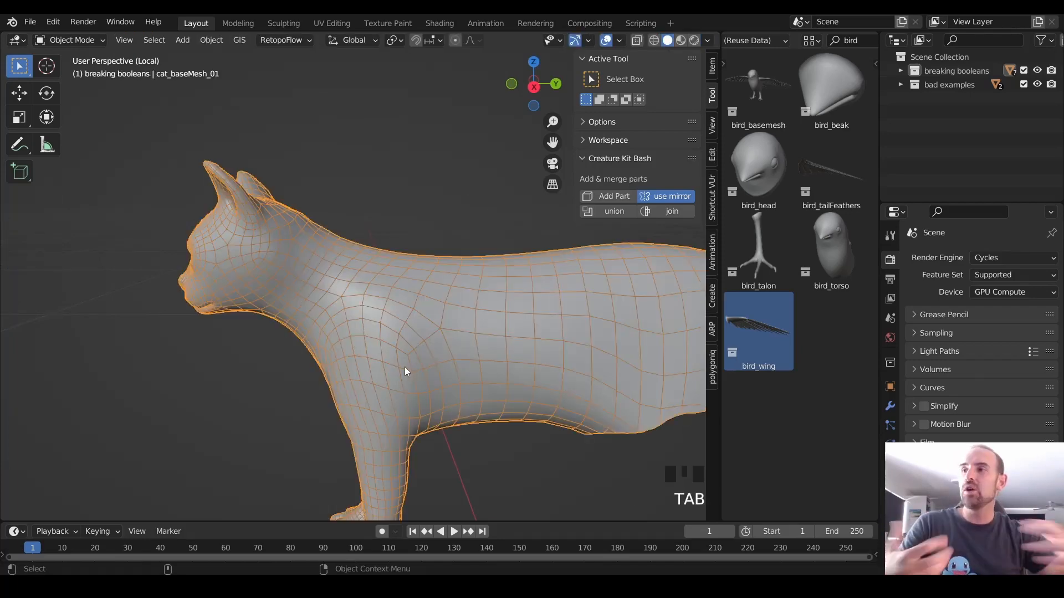
Step: Leave the cat body's isolation, select the wing base with its feathers, and isolate them in local view
{"action": "middle_click", "coordinate": [487, 327], "text": "alt"}
{"action": "left_click_drag", "start_coordinate": [499, 287], "coordinate": [301, 286], "text": "alt"}
{"action": "middle_click_drag", "start_coordinate": [302, 286], "coordinate": [347, 258], "text": "alt"}
{"action": "left_click_drag", "start_coordinate": [347, 258], "coordinate": [368, 261], "text": "alt"}
{"action": "scroll", "coordinate": [369, 271], "scroll_direction": "down", "scroll_amount": 3}
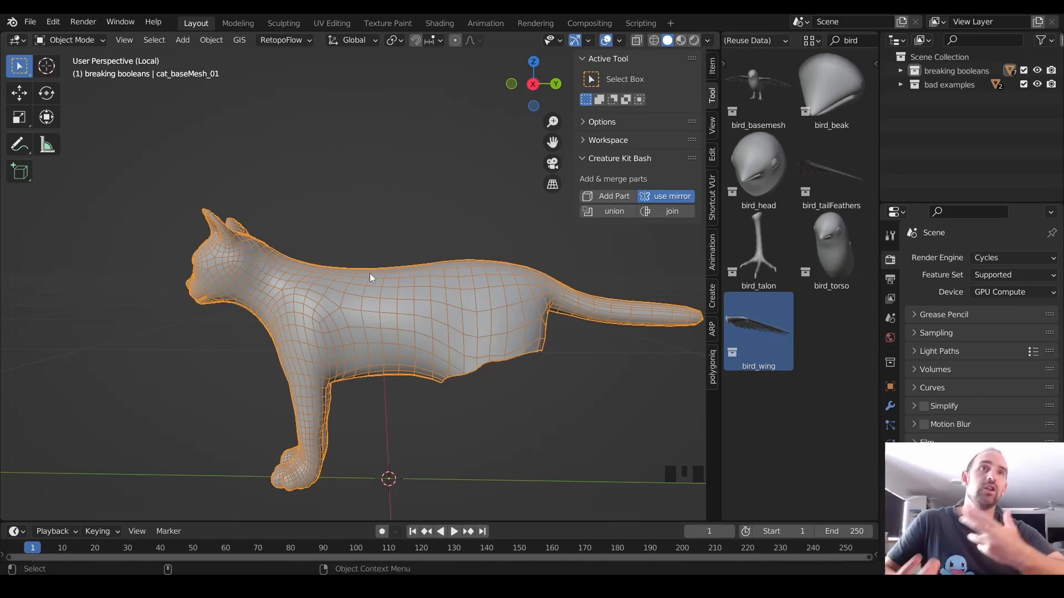
{"action": "key", "text": "slash"}
{"action": "left_click_drag", "start_coordinate": [426, 262], "coordinate": [322, 285], "text": "alt"}
{"action": "left_click", "coordinate": [322, 284]}
{"action": "left_click", "coordinate": [396, 274], "text": "shift"}
{"action": "key", "text": "slash"}
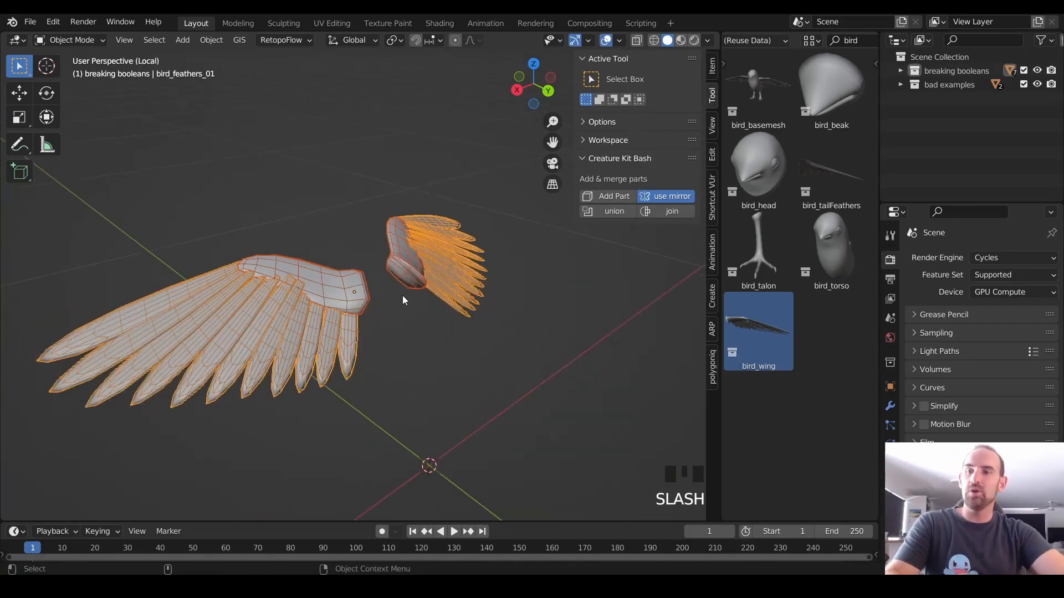
Step: Select the wing base alone and examine its mesh and shoulder end
{"action": "left_click", "coordinate": [364, 275]}
{"action": "scroll", "coordinate": [357, 288], "scroll_direction": "up", "scroll_amount": 1}
{"action": "middle_click", "coordinate": [424, 274], "text": "alt"}
{"action": "scroll", "coordinate": [414, 265], "scroll_direction": "up", "scroll_amount": 3}
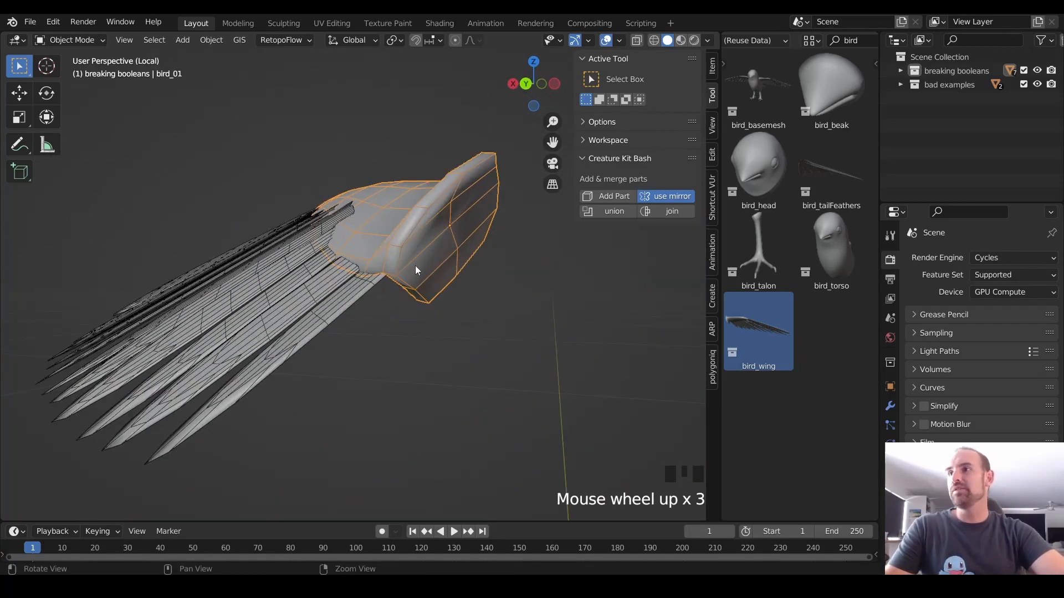
{"action": "left_click_drag", "start_coordinate": [415, 264], "coordinate": [491, 344], "text": "alt"}
{"action": "left_click_drag", "start_coordinate": [443, 319], "coordinate": [482, 278], "text": "alt"}
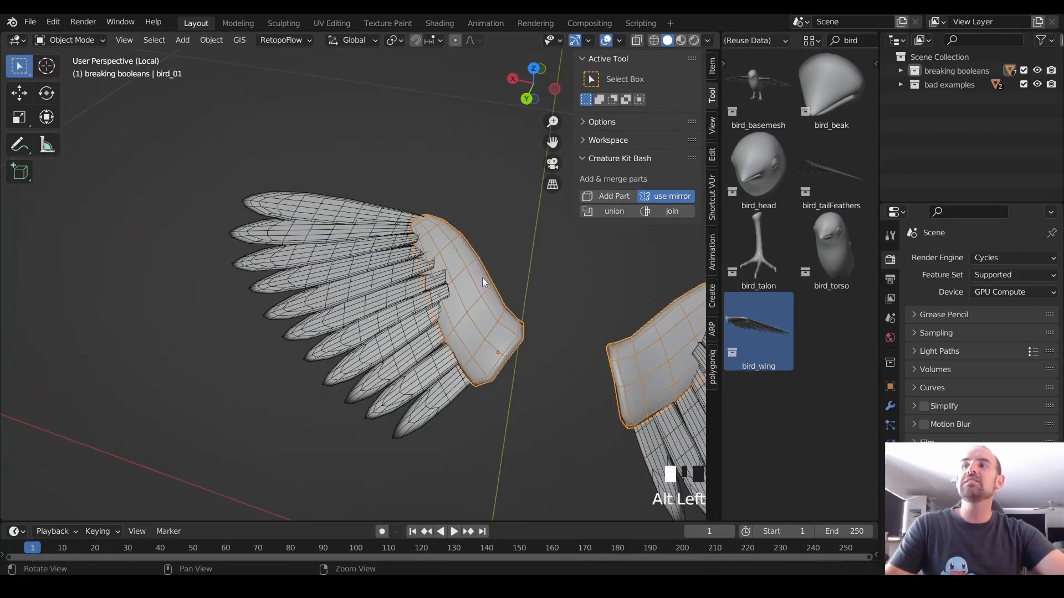
Step: Restore the full scene and merge the wing base with the cat body using the Creature Kit Bash union
{"action": "key", "text": "slash"}
{"action": "middle_click", "coordinate": [433, 245], "text": "alt"}
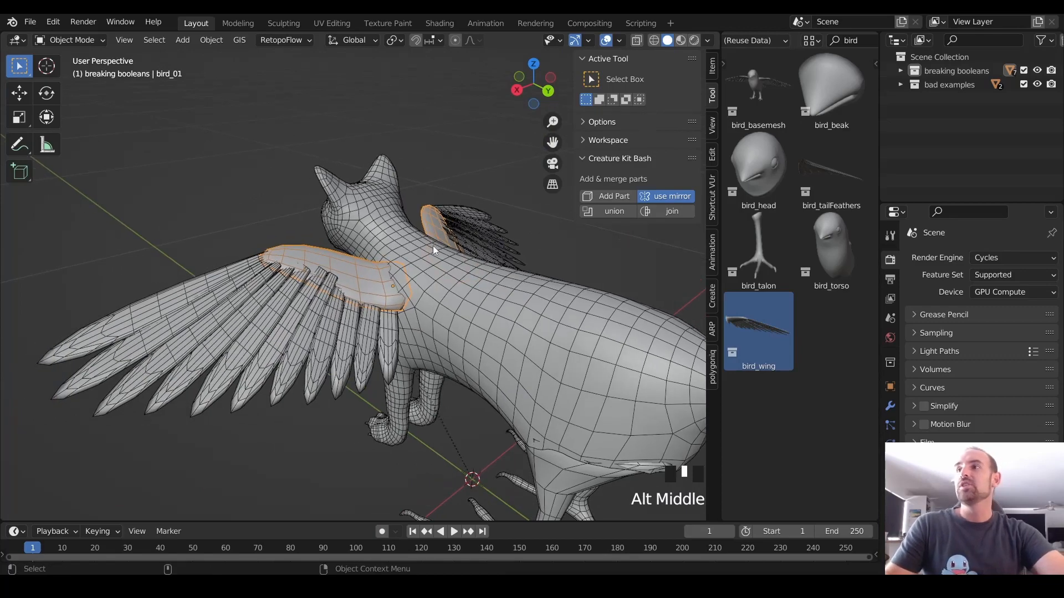
{"action": "scroll", "coordinate": [358, 263], "scroll_direction": "down", "scroll_amount": 2}
{"action": "middle_click", "coordinate": [461, 278], "text": "alt"}
{"action": "left_click", "coordinate": [381, 291], "text": "shift"}
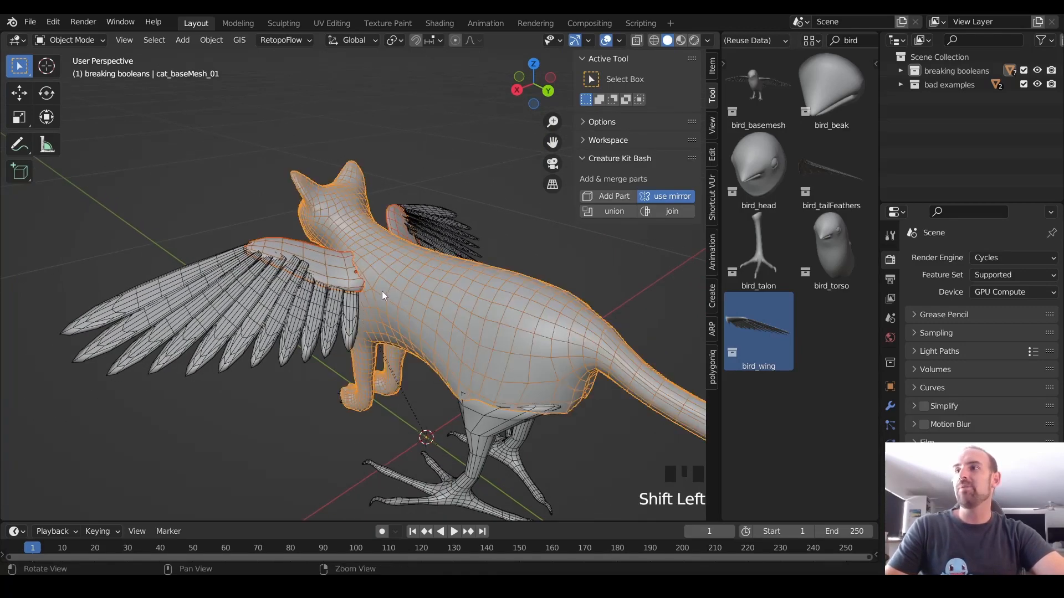
{"action": "left_click_drag", "start_coordinate": [381, 291], "coordinate": [584, 235], "text": "alt"}
{"action": "left_click", "coordinate": [608, 212]}
Step: Check the merged shoulder joint and return the cat body to Object Mode
{"action": "mouse_move", "coordinate": [407, 266]}
{"action": "left_mouse_down", "text": "alt"}
{"action": "mouse_move", "coordinate": [302, 308]}
{"action": "mouse_move", "coordinate": [356, 231]}
{"action": "mouse_move", "coordinate": [349, 260]}
{"action": "mouse_move", "coordinate": [360, 269]}
{"action": "left_mouse_up", "text": "alt"}
{"action": "scroll", "coordinate": [387, 246], "scroll_direction": "up", "scroll_amount": 4}
{"action": "middle_click", "coordinate": [431, 260], "text": "alt"}
{"action": "key", "text": "ctrl+Tab"}
{"action": "left_click", "coordinate": [318, 277]}
{"action": "left_click_drag", "start_coordinate": [313, 306], "coordinate": [282, 289], "text": "alt"}
{"action": "left_click_drag", "start_coordinate": [397, 304], "coordinate": [437, 333], "text": "alt"}
{"action": "key", "text": "ctrl+z"}
Step: Select the talon legs and examine where they meet the cat body from underneath
{"action": "scroll", "coordinate": [387, 328], "scroll_direction": "down", "scroll_amount": 6}
{"action": "middle_click_drag", "start_coordinate": [438, 332], "coordinate": [418, 291], "text": "alt"}
{"action": "scroll", "coordinate": [418, 291], "scroll_direction": "down", "scroll_amount": 3}
{"action": "left_click_drag", "start_coordinate": [418, 291], "coordinate": [408, 278], "text": "alt"}
{"action": "middle_click_drag", "start_coordinate": [408, 279], "coordinate": [403, 254], "text": "alt"}
{"action": "left_click_drag", "start_coordinate": [403, 254], "coordinate": [404, 208], "text": "alt"}
{"action": "scroll", "coordinate": [383, 272], "scroll_direction": "up", "scroll_amount": 3}
{"action": "left_click", "coordinate": [384, 273]}
{"action": "scroll", "coordinate": [368, 258], "scroll_direction": "up", "scroll_amount": 2}
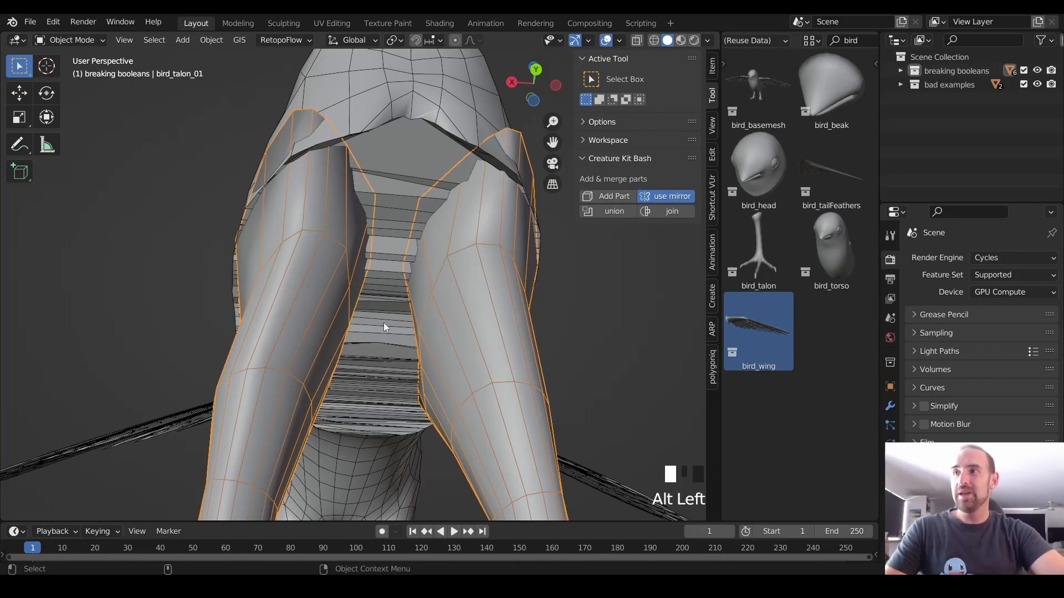
Step: Examine the seam between the talon thighs and the cat's hips from the side and rear
{"action": "left_click_drag", "start_coordinate": [371, 420], "coordinate": [403, 408], "text": "alt"}
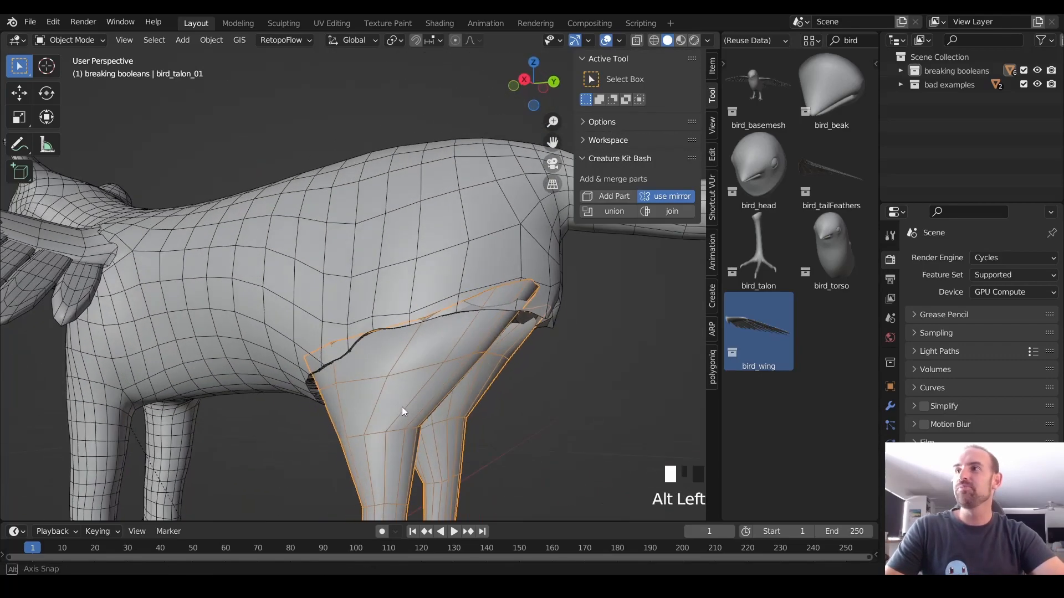
{"action": "middle_click_drag", "start_coordinate": [403, 408], "coordinate": [346, 352], "text": "alt"}
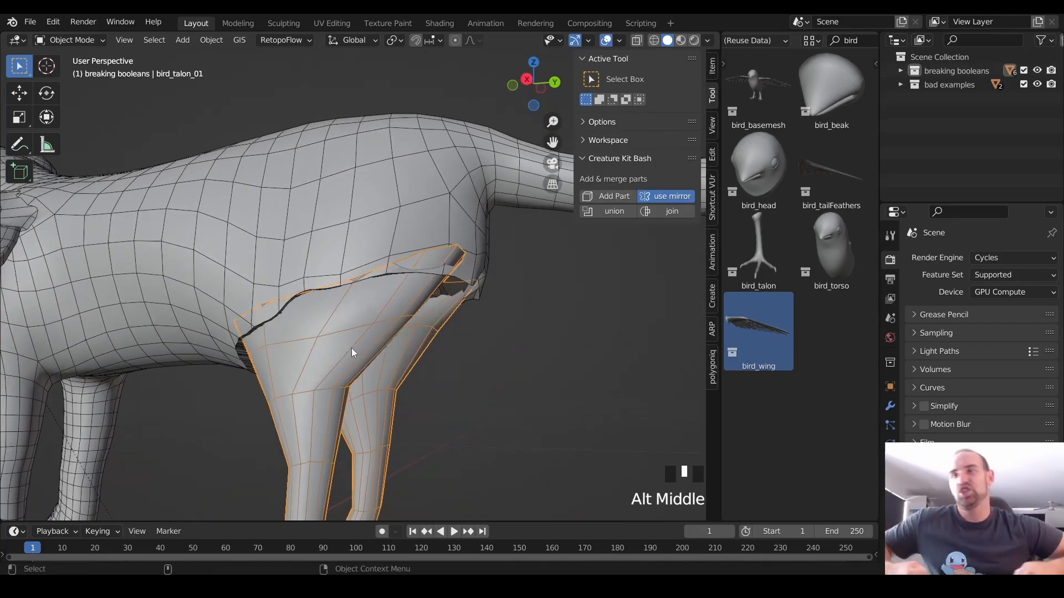
{"action": "scroll", "coordinate": [368, 293], "scroll_direction": "up", "scroll_amount": 2}
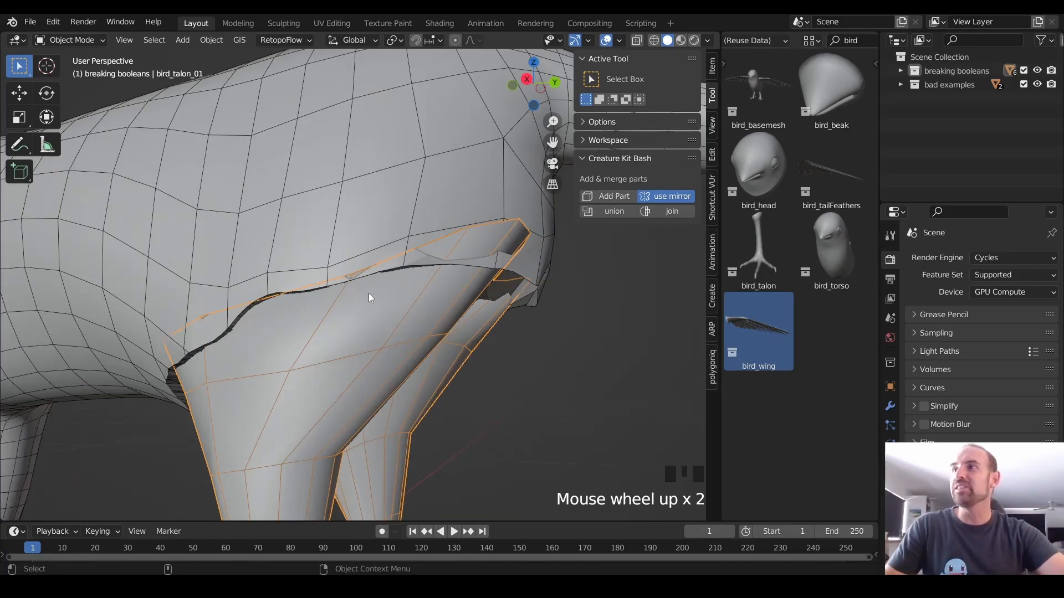
{"action": "left_click_drag", "start_coordinate": [368, 293], "coordinate": [365, 262], "text": "alt"}
{"action": "middle_click_drag", "start_coordinate": [366, 262], "coordinate": [377, 266], "text": "alt"}
{"action": "scroll", "coordinate": [373, 265], "scroll_direction": "up", "scroll_amount": 1}
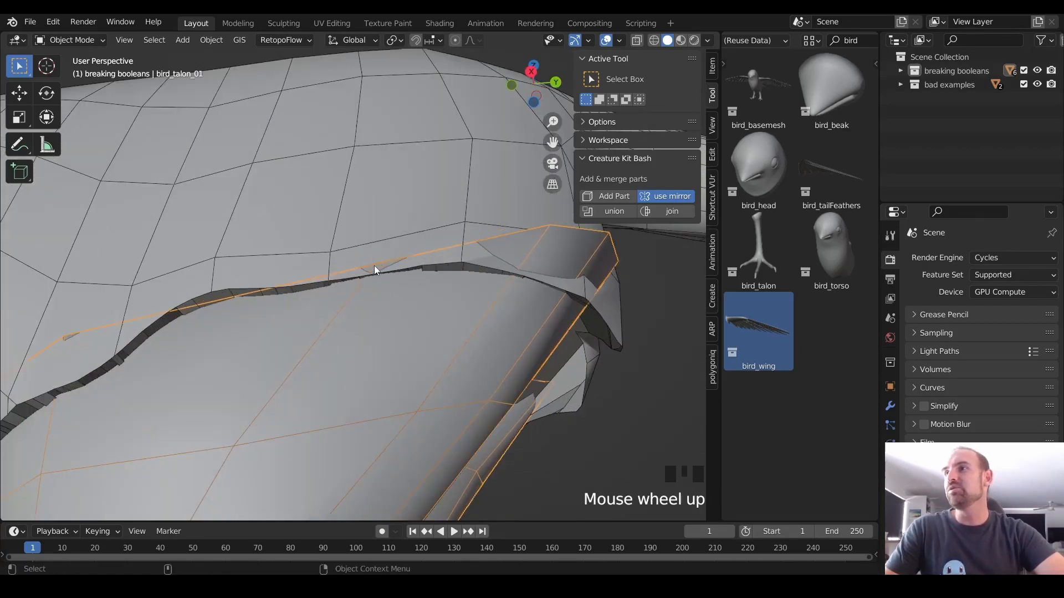
{"action": "left_click_drag", "start_coordinate": [515, 242], "coordinate": [526, 347], "text": "alt"}
{"action": "scroll", "coordinate": [601, 392], "scroll_direction": "down", "scroll_amount": 4}
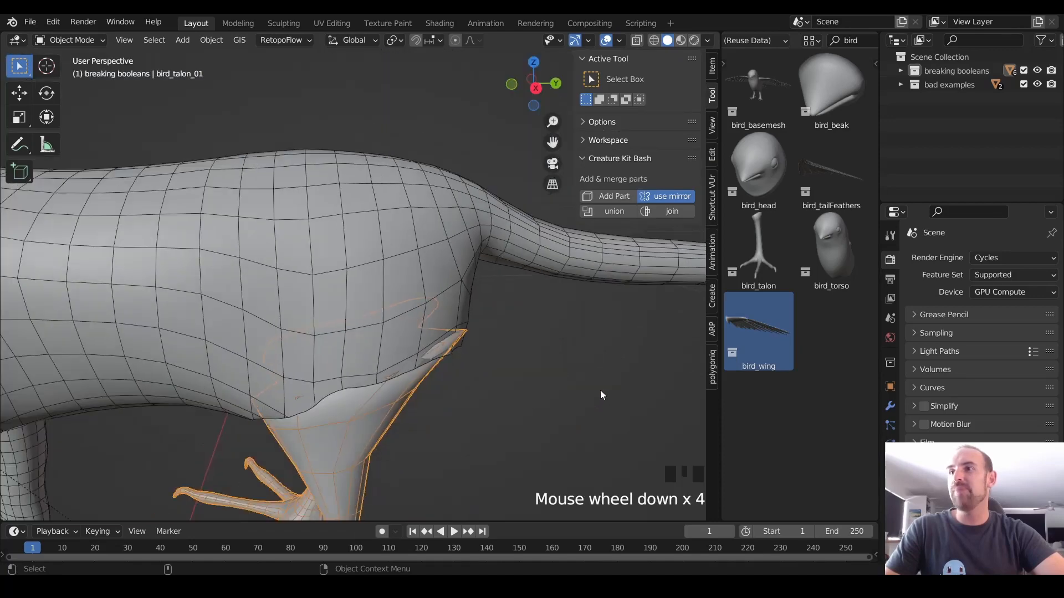
{"action": "left_click_drag", "start_coordinate": [600, 390], "coordinate": [540, 357], "text": "alt"}
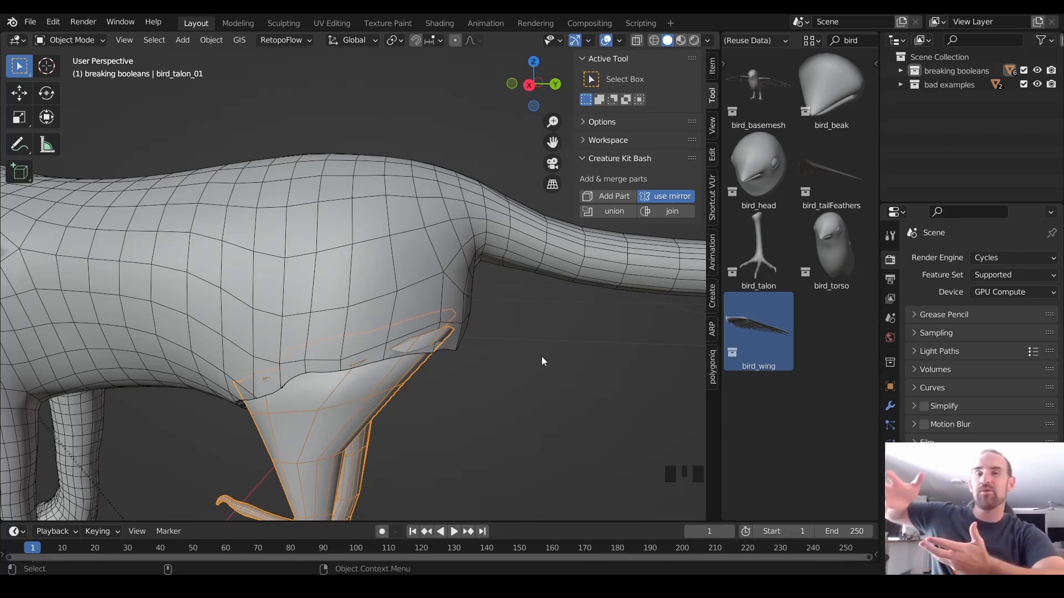
Step: Reshape the talon's upper thigh around the hip seam with a 187 px Grab brush in Sculpt Mode, and return to Object Mode
{"action": "key", "text": "ctrl+Tab"}
{"action": "left_click_drag", "start_coordinate": [517, 365], "coordinate": [370, 338], "text": "alt"}
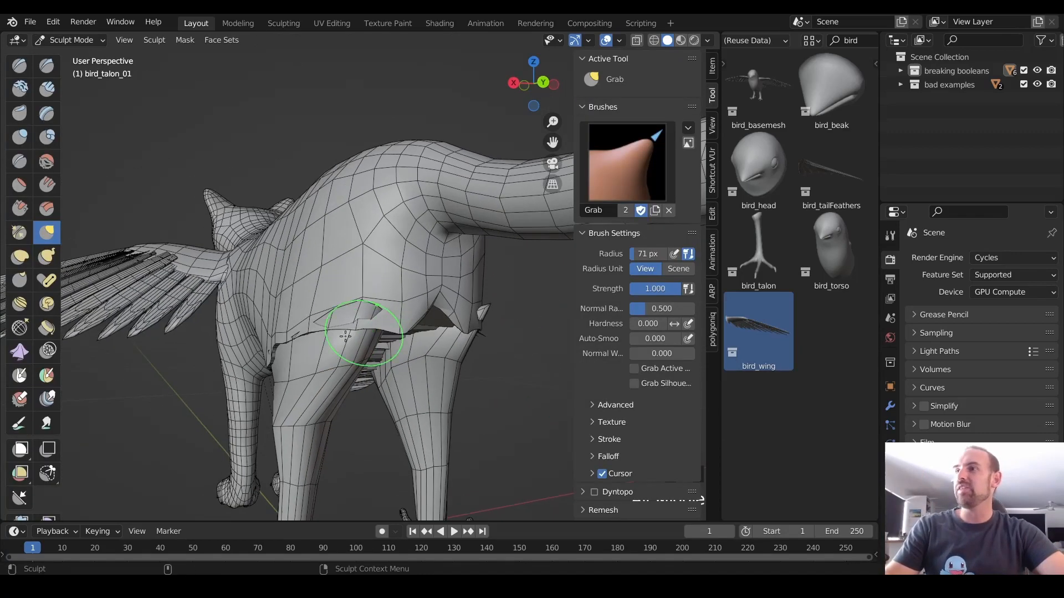
{"action": "key", "text": "f"}
{"action": "left_click", "coordinate": [410, 341]}
{"action": "mouse_move", "coordinate": [305, 352]}
{"action": "left_mouse_down", "text": "alt"}
{"action": "mouse_move", "coordinate": [277, 348]}
{"action": "mouse_move", "coordinate": [276, 333]}
{"action": "left_mouse_up", "text": "alt"}
{"action": "mouse_move", "coordinate": [346, 343]}
{"action": "left_mouse_down", "text": "alt"}
{"action": "mouse_move", "coordinate": [424, 340]}
{"action": "mouse_move", "coordinate": [366, 345]}
{"action": "mouse_move", "coordinate": [405, 309]}
{"action": "mouse_move", "coordinate": [465, 293]}
{"action": "mouse_move", "coordinate": [427, 290]}
{"action": "left_mouse_up", "text": "alt"}
{"action": "left_click_drag", "start_coordinate": [390, 284], "coordinate": [369, 284]}
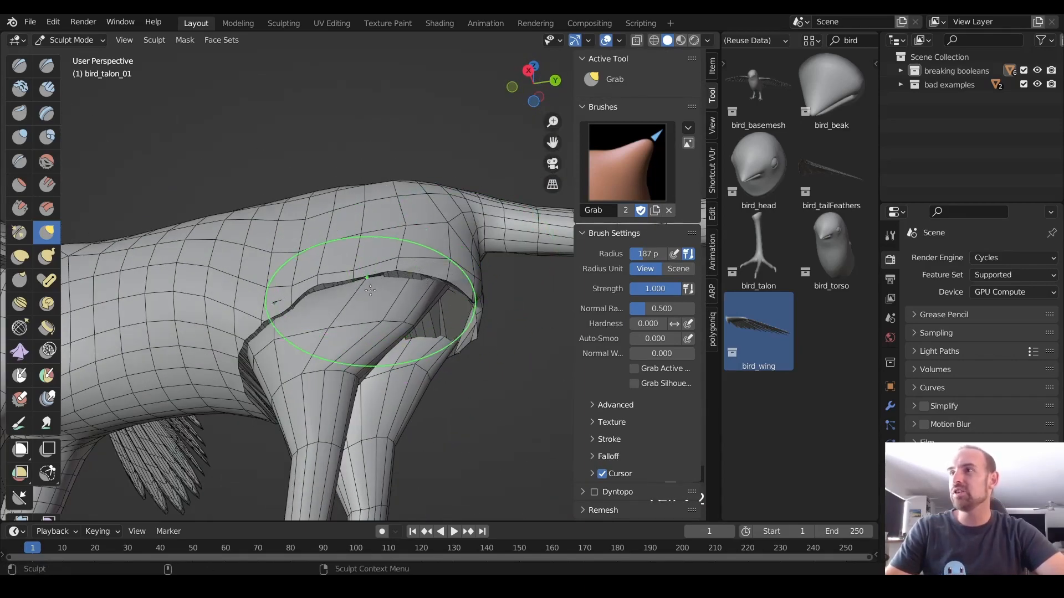
{"action": "scroll", "coordinate": [370, 283], "scroll_direction": "up", "scroll_amount": 4}
{"action": "scroll", "coordinate": [393, 228], "scroll_direction": "down", "scroll_amount": 5}
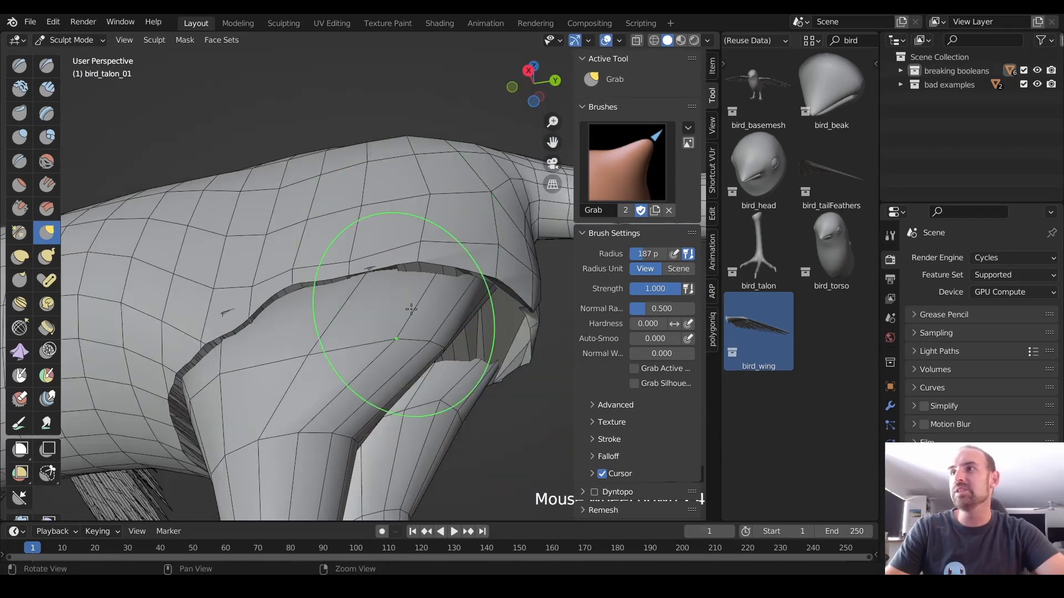
{"action": "key", "text": "Tab"}
{"action": "left_click", "coordinate": [364, 325]}
{"action": "scroll", "coordinate": [364, 324], "scroll_direction": "down", "scroll_amount": 3}
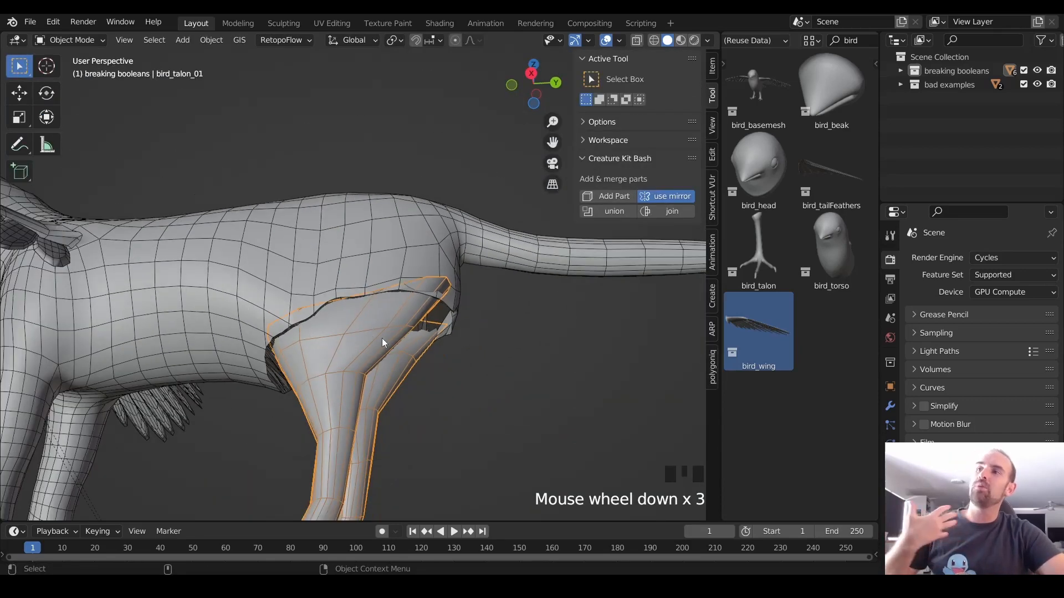
Step: Try a union of the talon legs with the cat body and undo it
{"action": "left_click", "coordinate": [415, 327]}
{"action": "left_click", "coordinate": [375, 335]}
{"action": "left_click_drag", "start_coordinate": [375, 336], "coordinate": [397, 348], "text": "alt"}
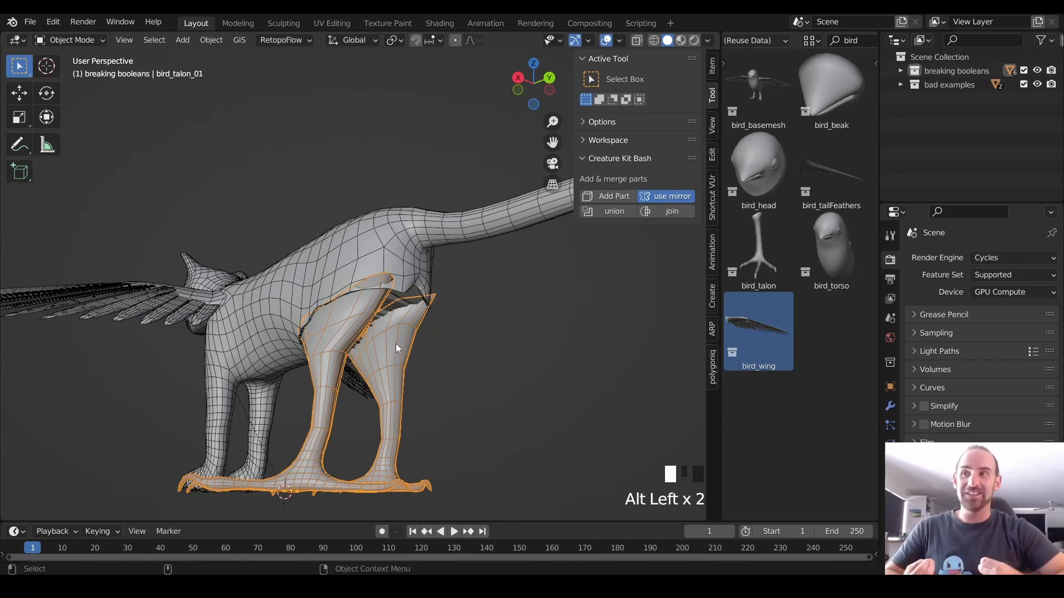
{"action": "left_click", "coordinate": [324, 277], "text": "shift"}
{"action": "middle_click_drag", "start_coordinate": [324, 277], "coordinate": [575, 230], "text": "alt"}
{"action": "left_click", "coordinate": [609, 210]}
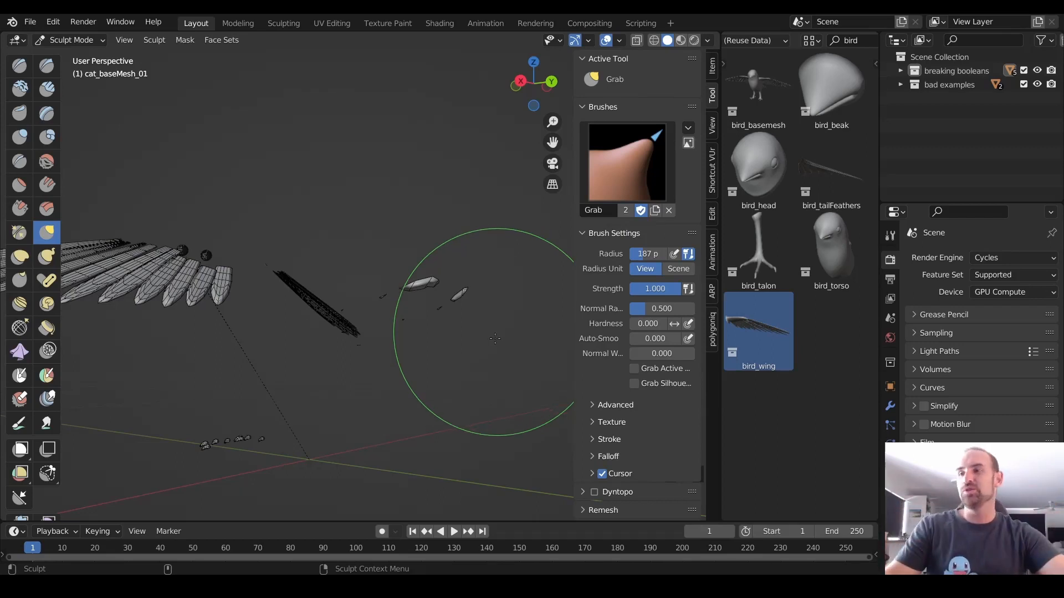
{"action": "middle_click_drag", "start_coordinate": [475, 309], "coordinate": [399, 385], "text": "alt"}
{"action": "key", "text": "ctrl+z"}
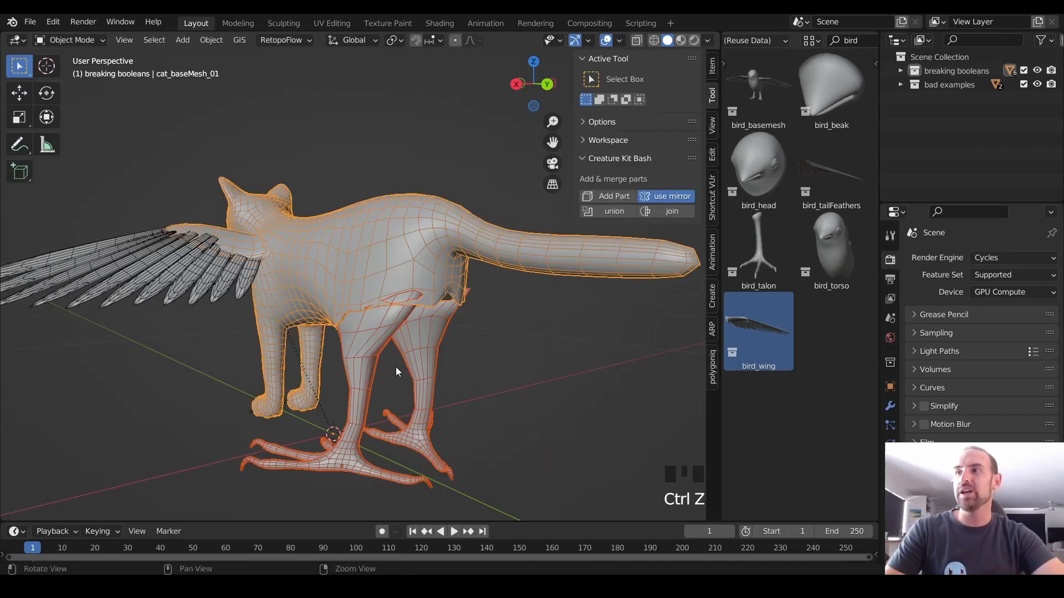
Step: Compare the unmerged talon seam at the hips with the merged wing joint on the cat body
{"action": "left_click", "coordinate": [363, 363]}
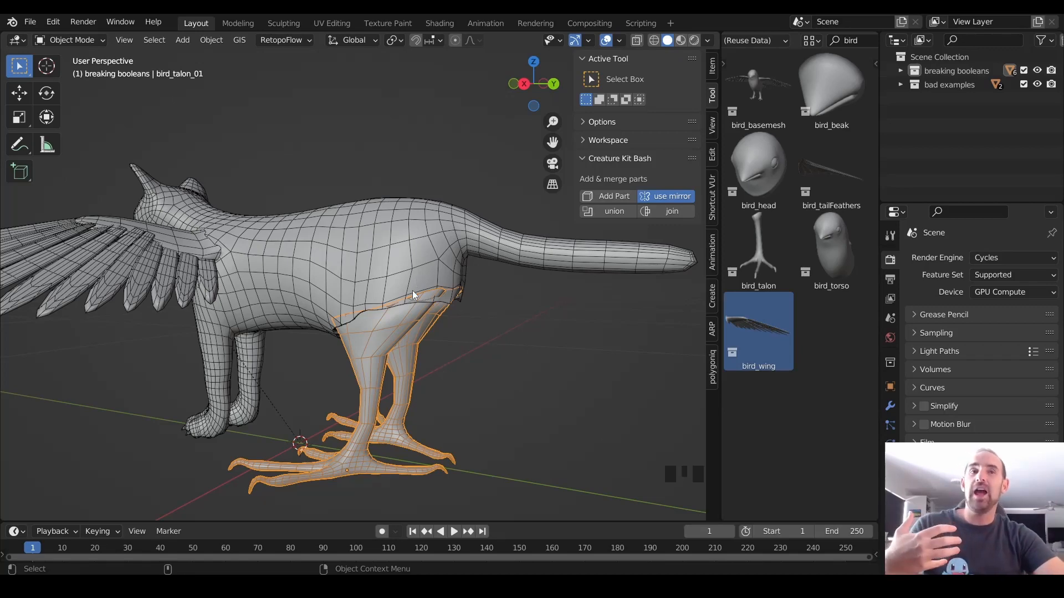
{"action": "scroll", "coordinate": [412, 290], "scroll_direction": "up", "scroll_amount": 2}
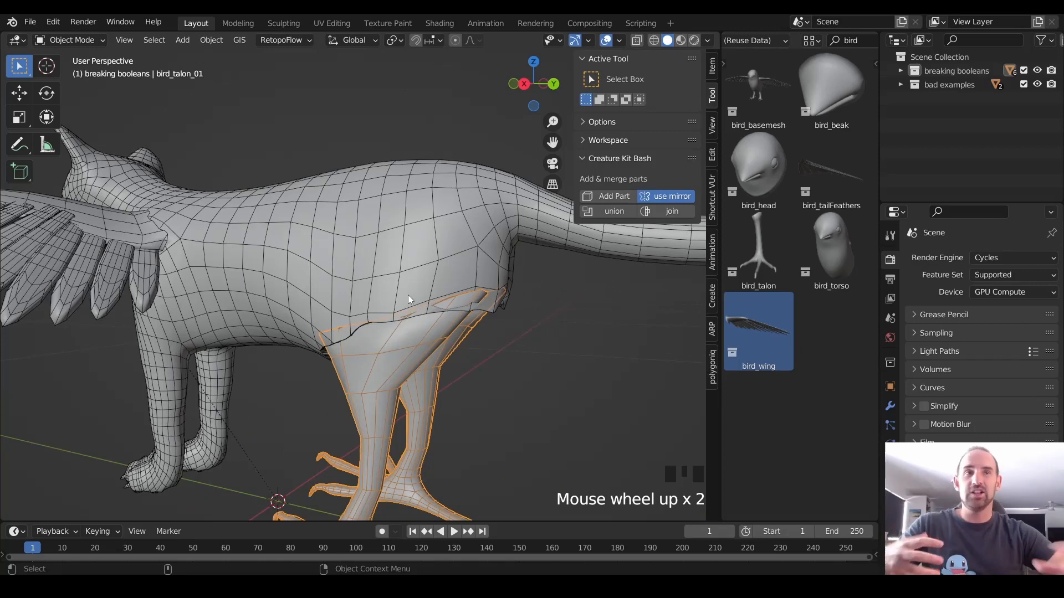
{"action": "middle_click", "coordinate": [390, 253], "text": "alt"}
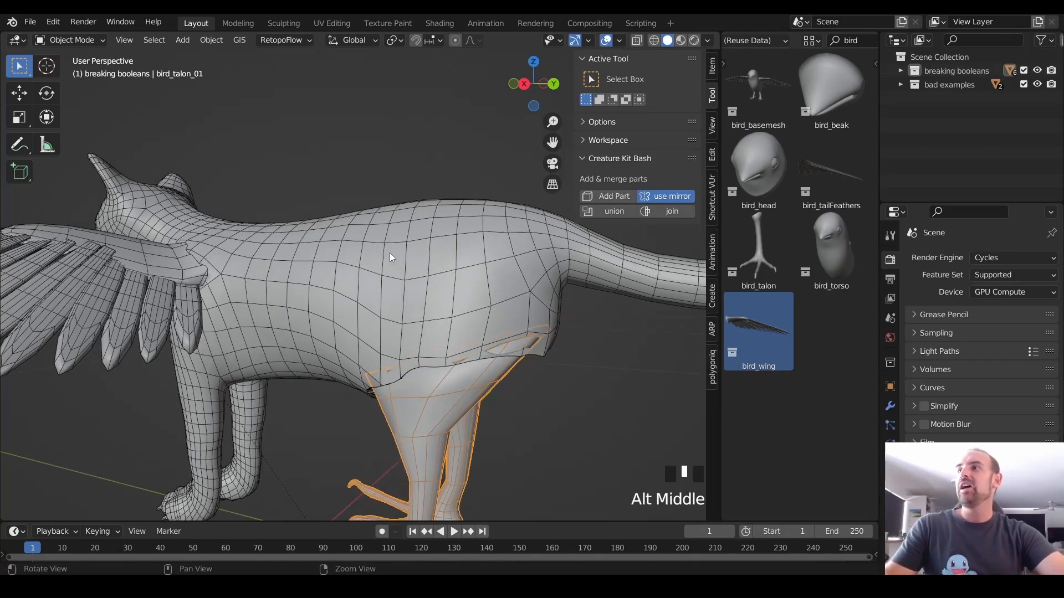
{"action": "left_click_drag", "start_coordinate": [390, 252], "coordinate": [172, 248], "text": "alt"}
{"action": "left_click", "coordinate": [165, 239]}
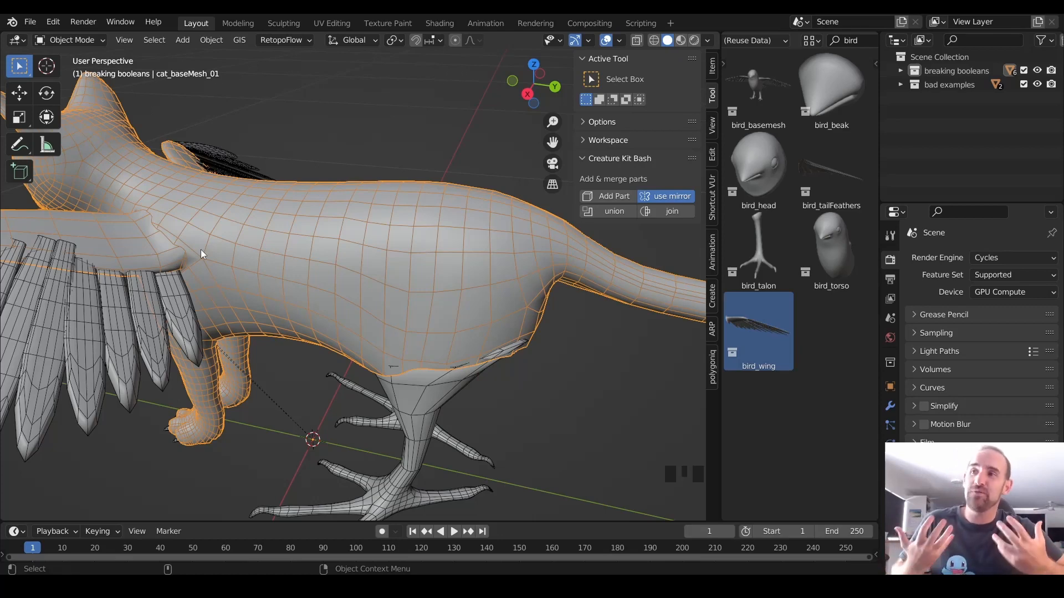
{"action": "left_click_drag", "start_coordinate": [427, 321], "coordinate": [380, 294], "text": "alt"}
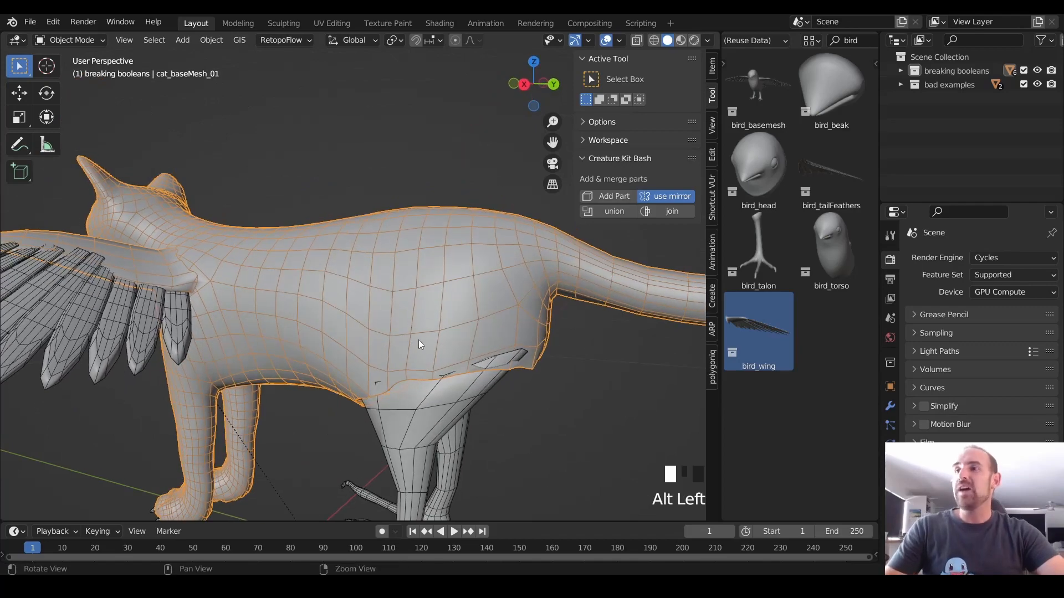
Step: Isolate the cat body in local view and switch it to Sculpt Mode at the open hip area
{"action": "mouse_move", "coordinate": [418, 340]}
{"action": "left_mouse_down", "text": "alt"}
{"action": "mouse_move", "coordinate": [379, 261]}
{"action": "mouse_move", "coordinate": [368, 180]}
{"action": "left_mouse_up", "text": "alt"}
{"action": "key", "text": "slash"}
{"action": "scroll", "coordinate": [392, 269], "scroll_direction": "up", "scroll_amount": 6}
{"action": "middle_click_drag", "start_coordinate": [367, 180], "coordinate": [378, 257], "text": "alt"}
{"action": "key", "text": "Tab"}
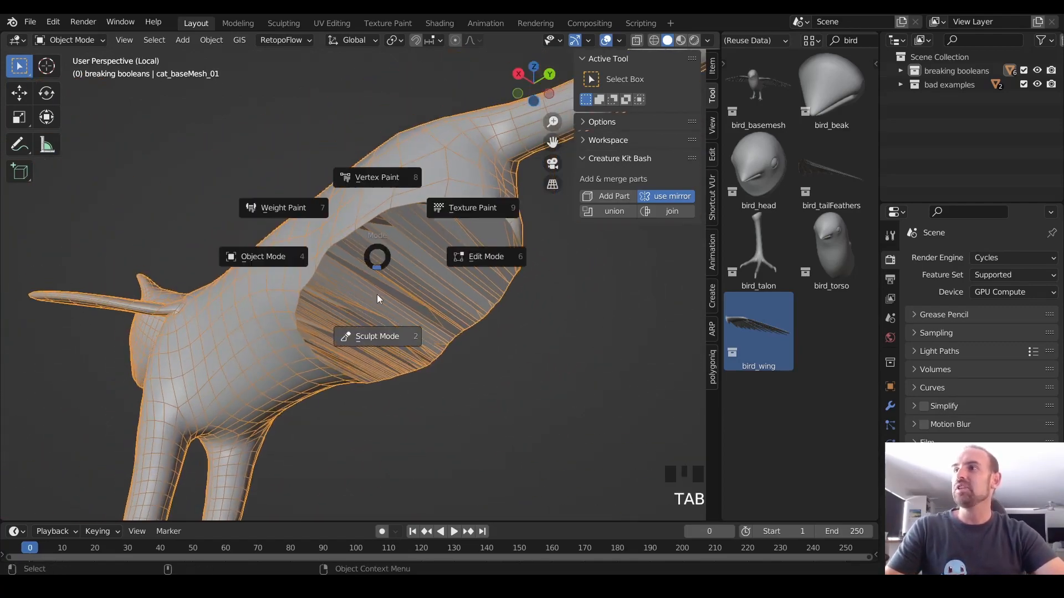
{"action": "left_click", "coordinate": [377, 330]}
Step: Set the Grab brush radius to 130 px and enable Dyntopo on the cat body
{"action": "scroll", "coordinate": [379, 275], "scroll_direction": "up", "scroll_amount": 2}
{"action": "left_click_drag", "start_coordinate": [378, 275], "coordinate": [343, 246], "text": "alt"}
{"action": "key", "text": "f"}
{"action": "left_click", "coordinate": [311, 251]}
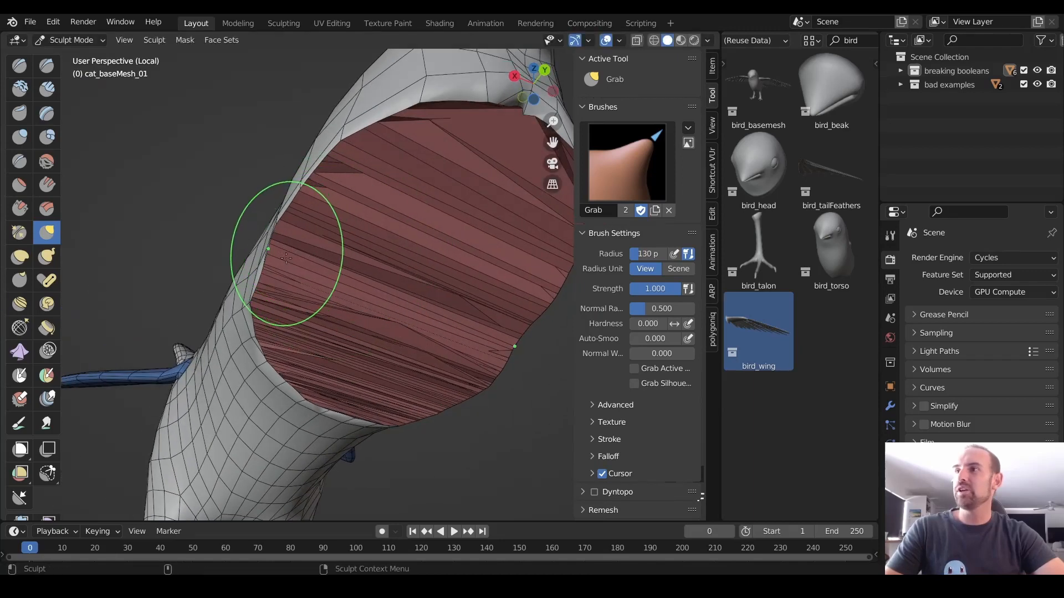
{"action": "left_click_drag", "start_coordinate": [498, 361], "coordinate": [404, 231], "text": "alt"}
{"action": "scroll", "coordinate": [585, 347], "scroll_direction": "down", "scroll_amount": 6}
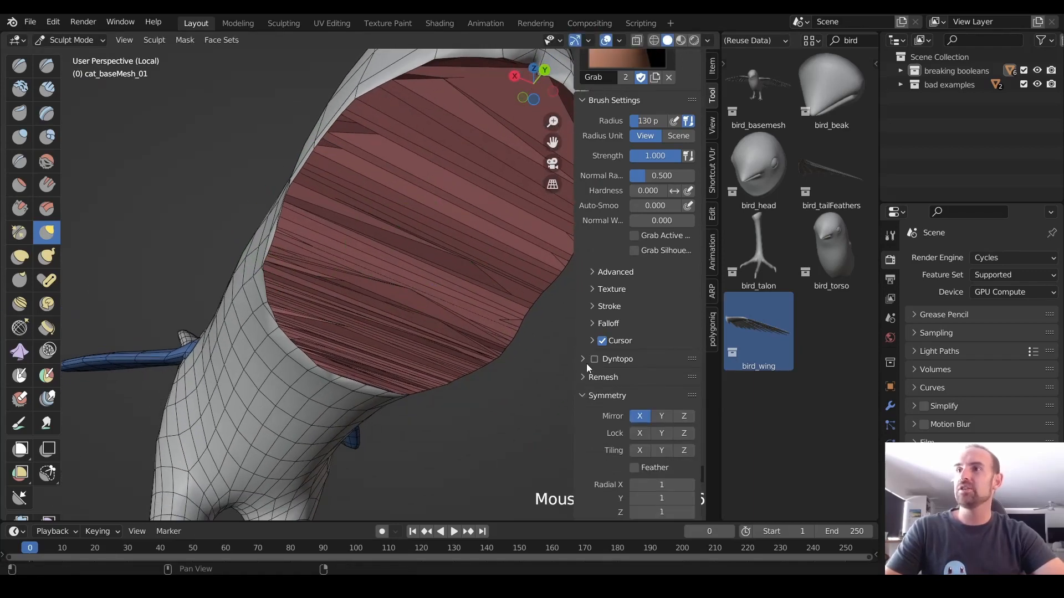
{"action": "left_click", "coordinate": [592, 358]}
{"action": "left_click", "coordinate": [592, 357]}
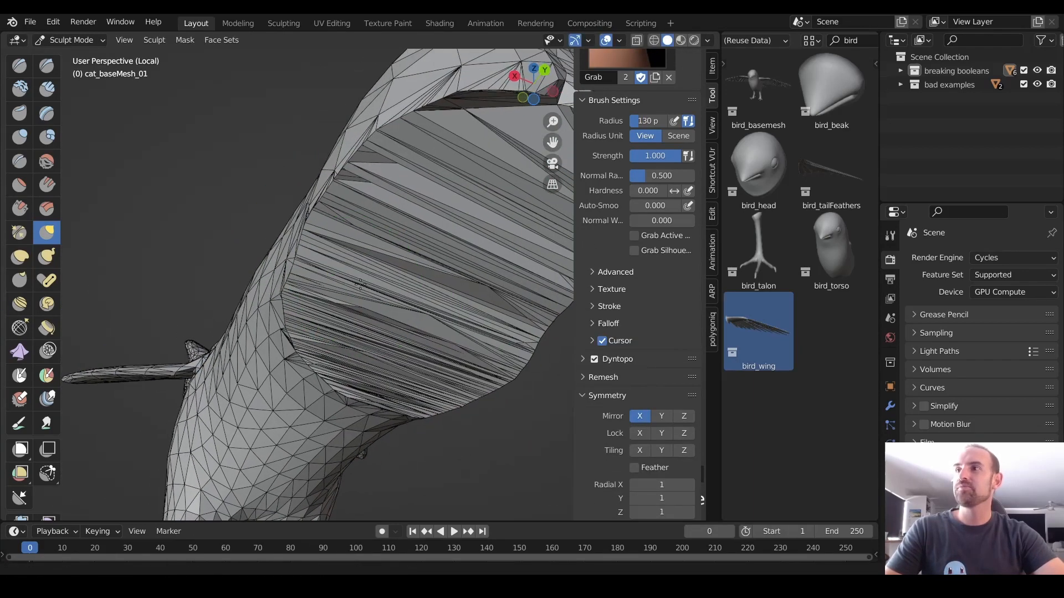
Step: Switch to the Clay brush with a 95 px radius and undo the last change to the hip mesh
{"action": "key", "text": "c"}
{"action": "mouse_move", "coordinate": [363, 284]}
{"action": "left_mouse_down", "text": "alt"}
{"action": "mouse_move", "coordinate": [391, 252]}
{"action": "mouse_move", "coordinate": [326, 332]}
{"action": "mouse_move", "coordinate": [274, 271]}
{"action": "mouse_move", "coordinate": [324, 227]}
{"action": "mouse_move", "coordinate": [407, 238]}
{"action": "left_mouse_up", "text": "alt"}
{"action": "key", "text": "f"}
{"action": "left_click", "coordinate": [371, 249]}
{"action": "key", "text": "ctrl+z"}
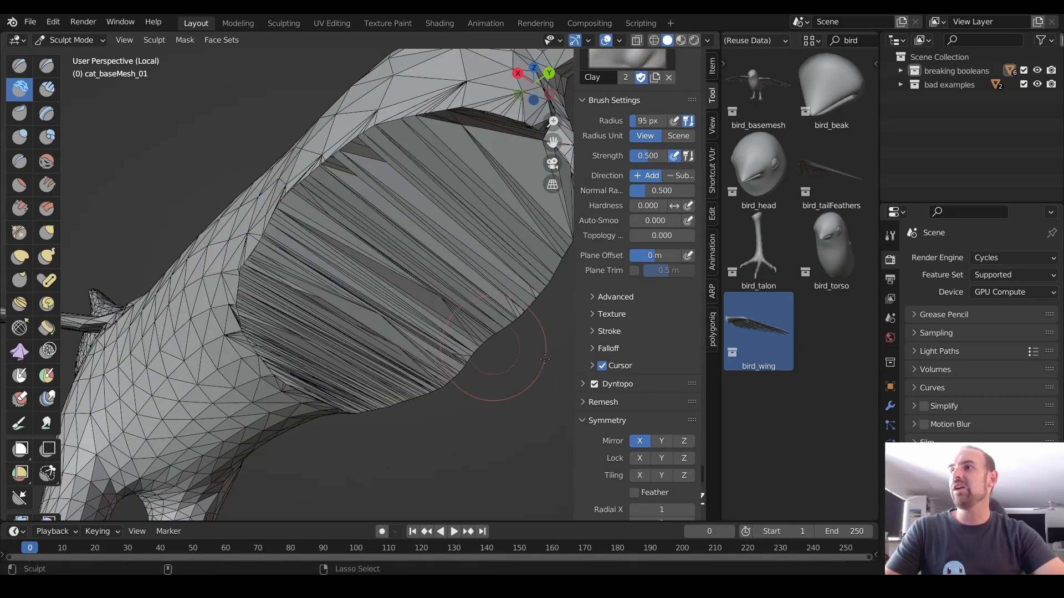
Step: Set the Dyntopo detailing to Constant Detail with a resolution of 60
{"action": "left_click", "coordinate": [613, 385]}
{"action": "scroll", "coordinate": [615, 384], "scroll_direction": "down", "scroll_amount": 3}
{"action": "left_click", "coordinate": [663, 367]}
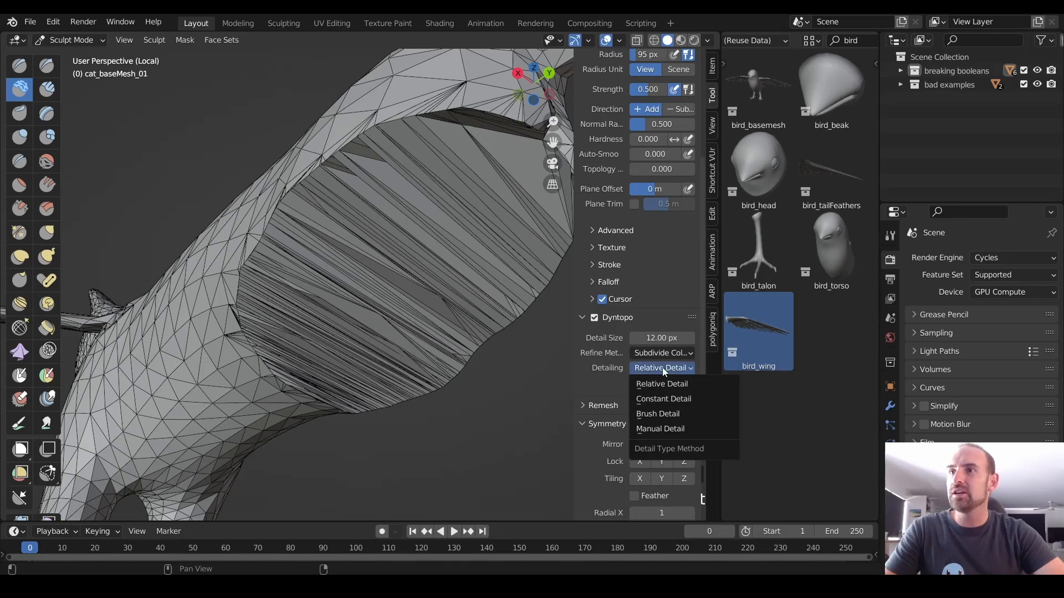
{"action": "left_click", "coordinate": [676, 397]}
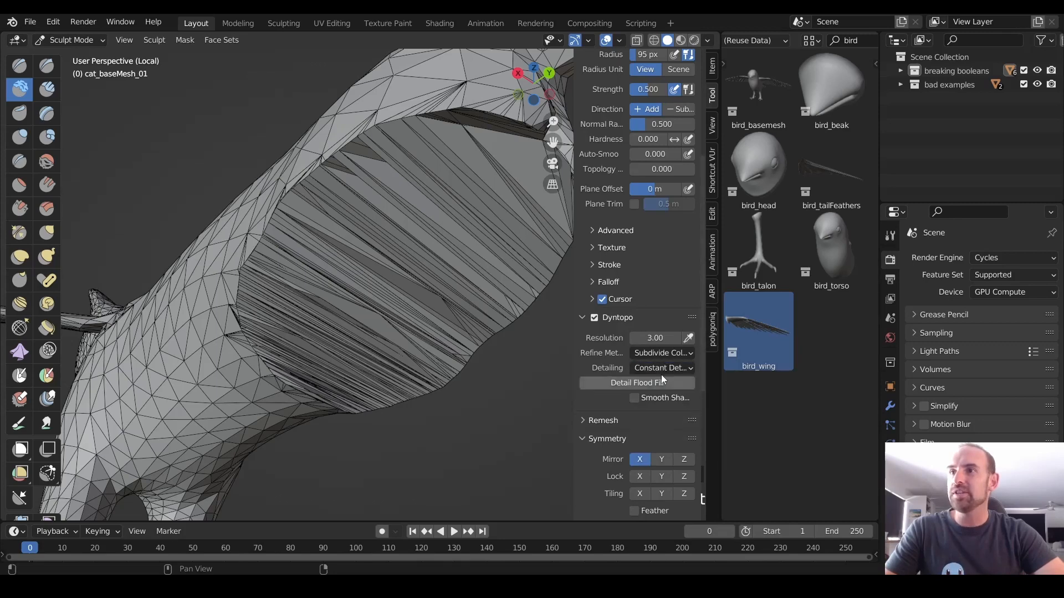
{"action": "left_click", "coordinate": [689, 338]}
{"action": "left_click", "coordinate": [198, 345]}
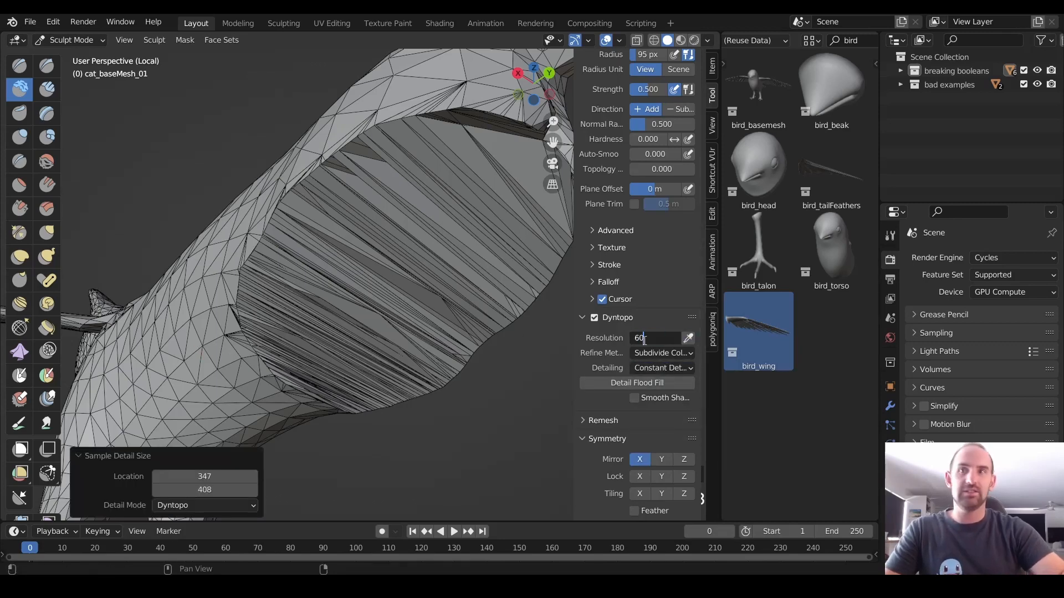
Step: Brush over the cat's hip underside with the 95 px Clay brush to replace the long stretched faces with even triangles
{"action": "middle_click_drag", "start_coordinate": [325, 319], "coordinate": [315, 322]}
{"action": "left_click", "coordinate": [123, 453]}
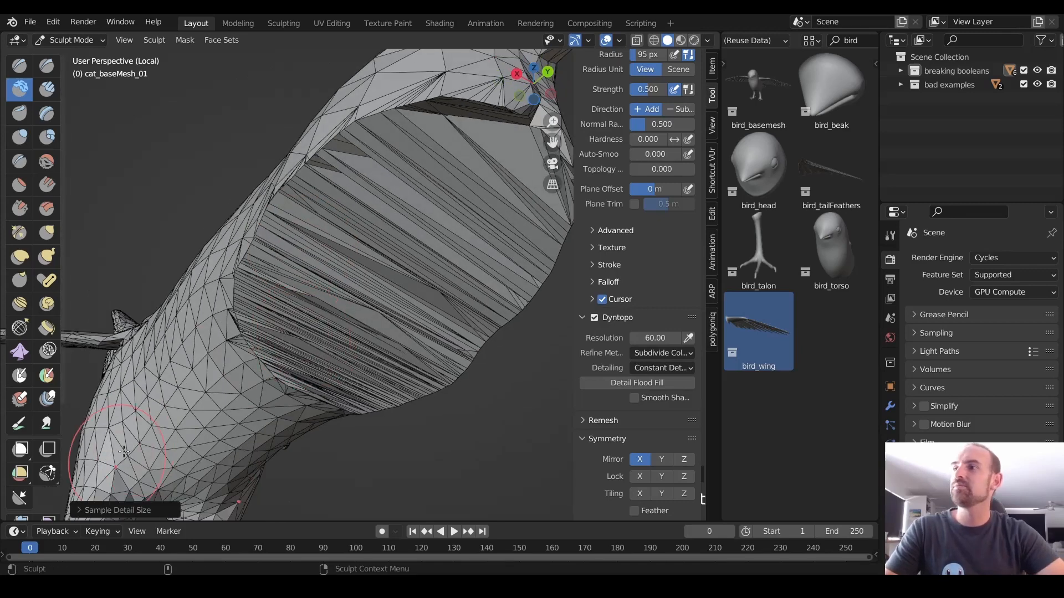
{"action": "mouse_move", "coordinate": [269, 294]}
{"action": "left_mouse_down"}
{"action": "mouse_move", "coordinate": [310, 255]}
{"action": "mouse_move", "coordinate": [410, 200]}
{"action": "mouse_move", "coordinate": [454, 187]}
{"action": "mouse_move", "coordinate": [472, 212]}
{"action": "left_mouse_up"}
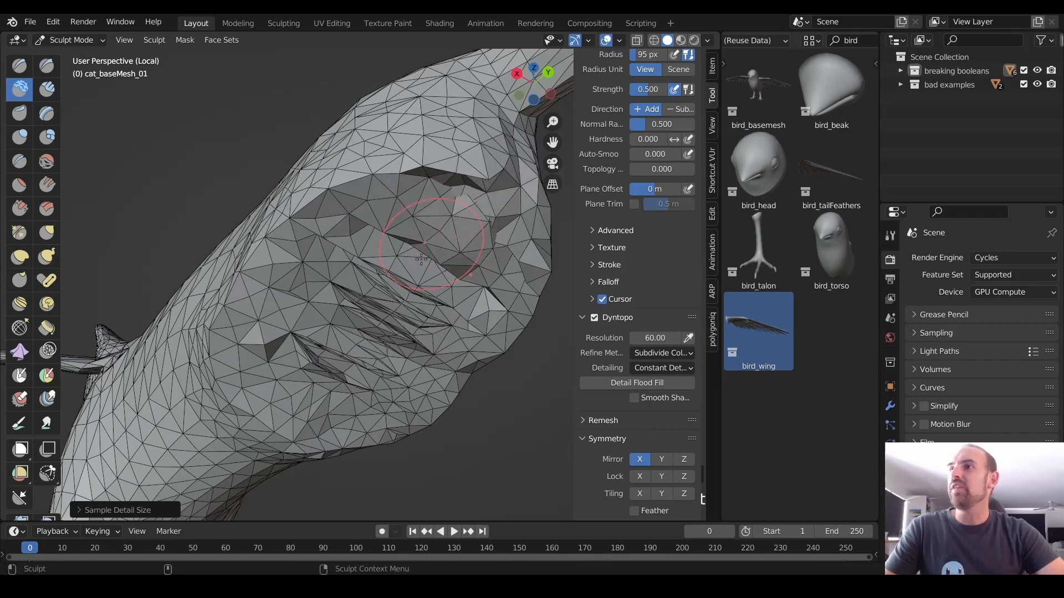
{"action": "middle_click_drag", "start_coordinate": [421, 259], "coordinate": [409, 277]}
{"action": "mouse_move", "coordinate": [407, 288]}
{"action": "left_mouse_down"}
{"action": "mouse_move", "coordinate": [343, 354]}
{"action": "mouse_move", "coordinate": [435, 260]}
{"action": "left_mouse_up"}
{"action": "middle_click_drag", "start_coordinate": [435, 260], "coordinate": [392, 251]}
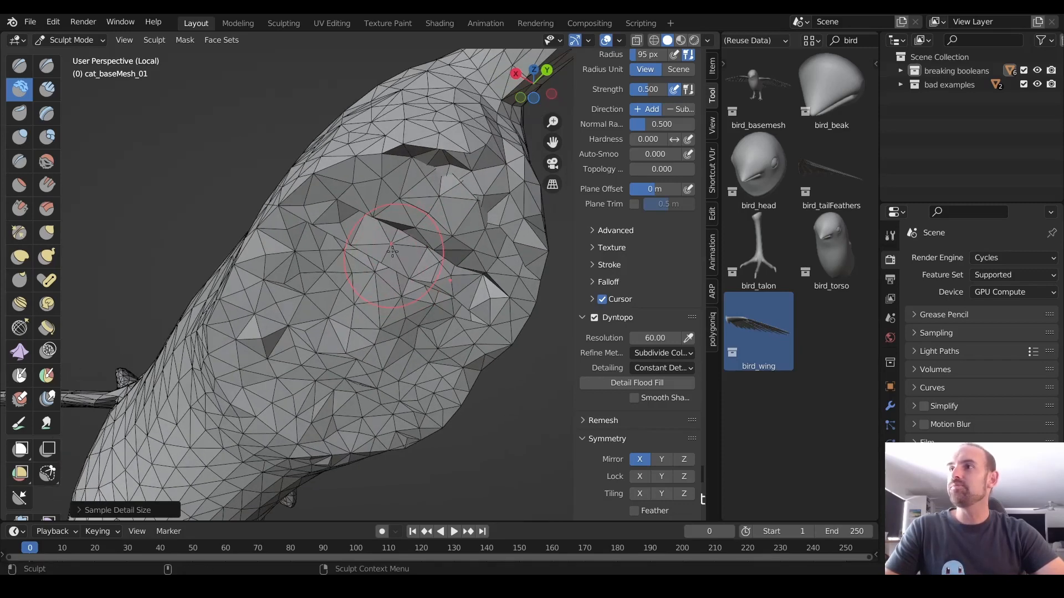
Step: Fill and smooth the remaining creases on the cat's hip with Clay and Smooth strokes, starting at a 140 px radius
{"action": "mouse_move", "coordinate": [392, 252]}
{"action": "left_mouse_down"}
{"action": "mouse_move", "coordinate": [396, 292]}
{"action": "mouse_move", "coordinate": [398, 259]}
{"action": "left_mouse_up"}
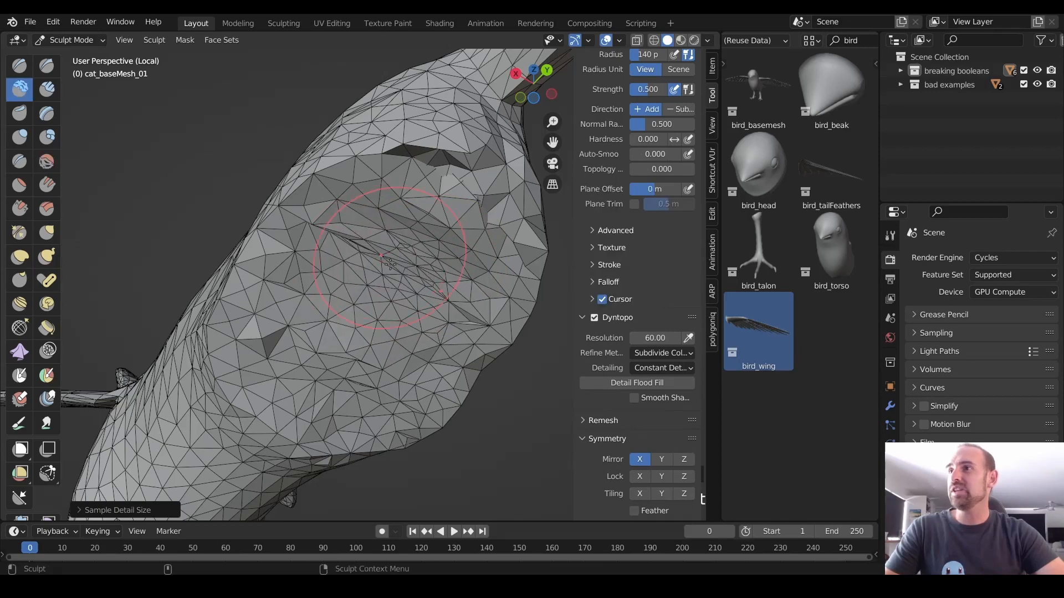
{"action": "mouse_move", "coordinate": [363, 221]}
{"action": "left_mouse_down", "text": "shift"}
{"action": "mouse_move", "coordinate": [413, 181]}
{"action": "mouse_move", "coordinate": [437, 193]}
{"action": "left_mouse_up", "text": "shift"}
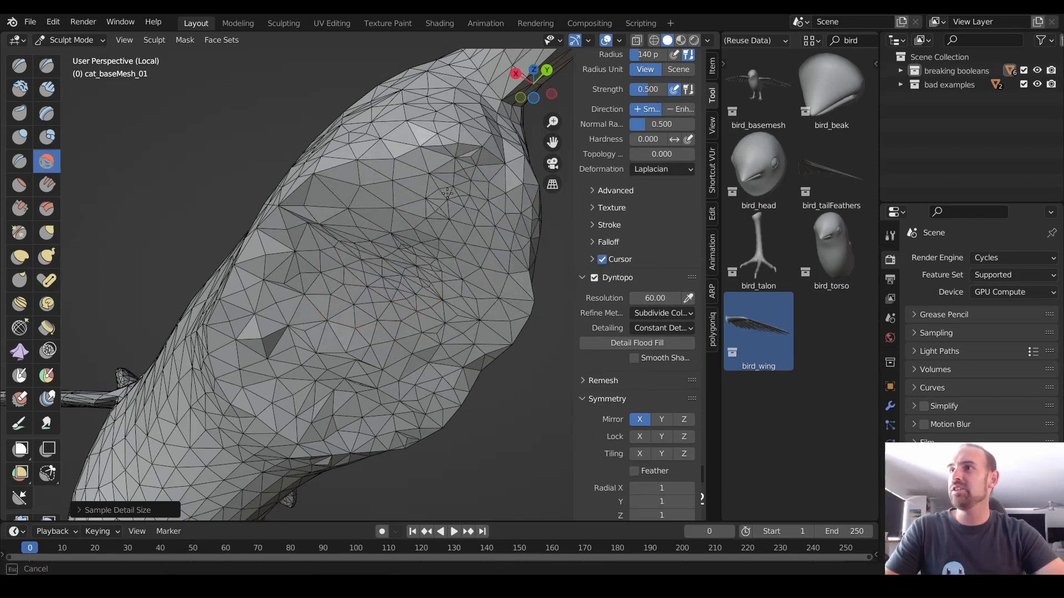
{"action": "mouse_move", "coordinate": [395, 243]}
{"action": "left_mouse_down"}
{"action": "mouse_move", "coordinate": [347, 242]}
{"action": "mouse_move", "coordinate": [488, 254]}
{"action": "mouse_move", "coordinate": [424, 158]}
{"action": "mouse_move", "coordinate": [444, 333]}
{"action": "mouse_move", "coordinate": [370, 419]}
{"action": "left_mouse_up"}
{"action": "mouse_move", "coordinate": [370, 418]}
{"action": "left_mouse_down"}
{"action": "mouse_move", "coordinate": [380, 425]}
{"action": "mouse_move", "coordinate": [366, 417]}
{"action": "left_mouse_up"}
{"action": "middle_click_drag", "start_coordinate": [360, 421], "coordinate": [352, 398]}
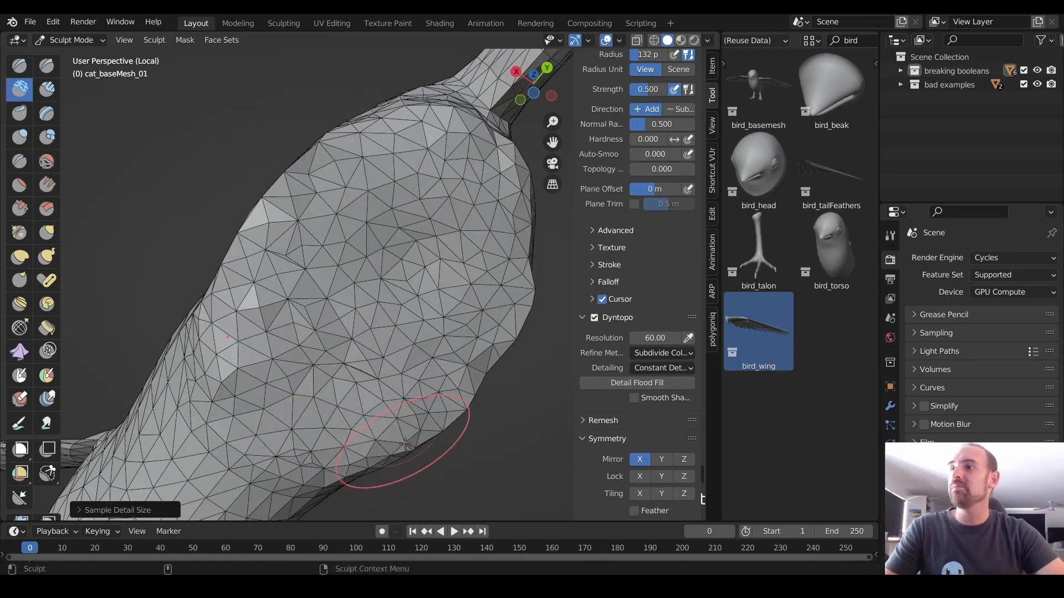
{"action": "middle_click_drag", "start_coordinate": [356, 434], "coordinate": [321, 335]}
{"action": "left_click_drag", "start_coordinate": [322, 335], "coordinate": [357, 355]}
Step: Round out the cat's flank, rear and lower hip edge using Clay strokes with a 132 px radius
{"action": "scroll", "coordinate": [363, 348], "scroll_direction": "up", "scroll_amount": 2}
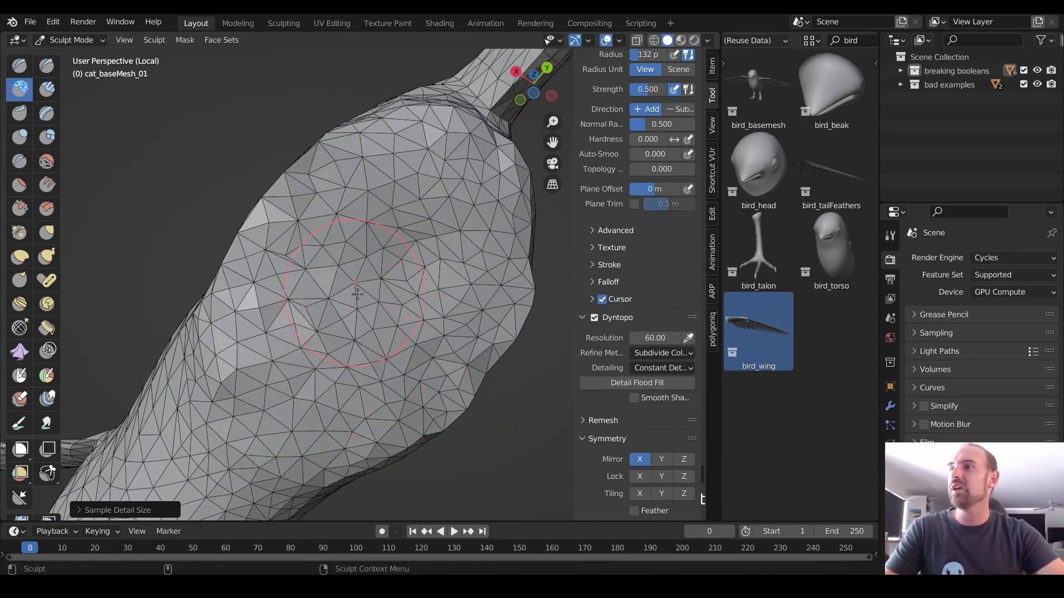
{"action": "scroll", "coordinate": [357, 296], "scroll_direction": "down", "scroll_amount": 2}
{"action": "mouse_move", "coordinate": [357, 299]}
{"action": "left_mouse_down"}
{"action": "mouse_move", "coordinate": [362, 316]}
{"action": "mouse_move", "coordinate": [318, 275]}
{"action": "mouse_move", "coordinate": [339, 280]}
{"action": "left_mouse_up"}
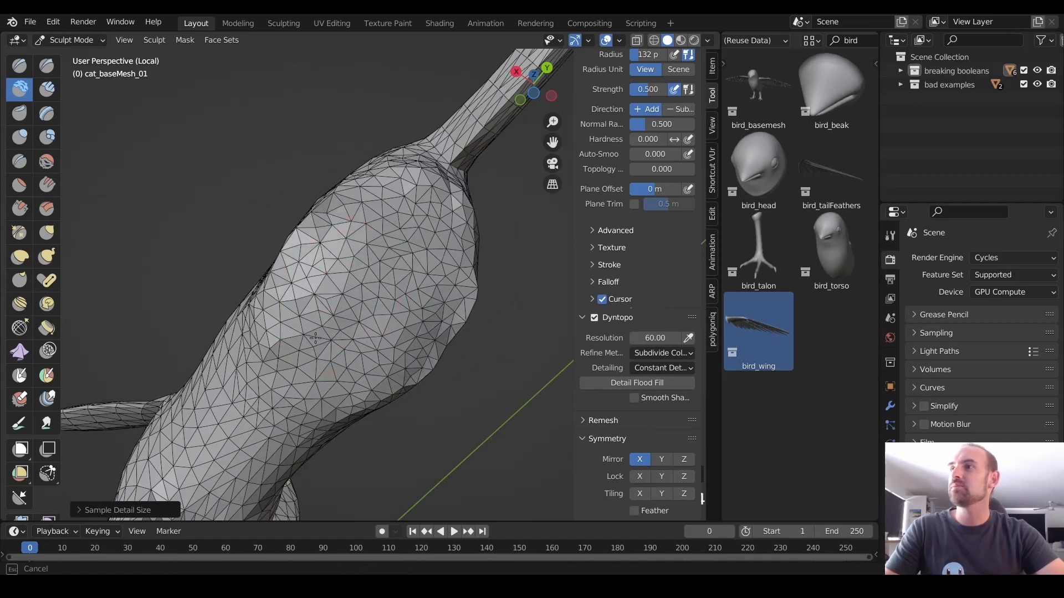
{"action": "left_click_drag", "start_coordinate": [315, 338], "coordinate": [333, 370]}
{"action": "middle_click_drag", "start_coordinate": [333, 370], "coordinate": [363, 302]}
{"action": "mouse_move", "coordinate": [363, 302]}
{"action": "left_mouse_down"}
{"action": "mouse_move", "coordinate": [408, 324]}
{"action": "mouse_move", "coordinate": [354, 294]}
{"action": "left_mouse_up"}
{"action": "middle_click_drag", "start_coordinate": [354, 294], "coordinate": [314, 276]}
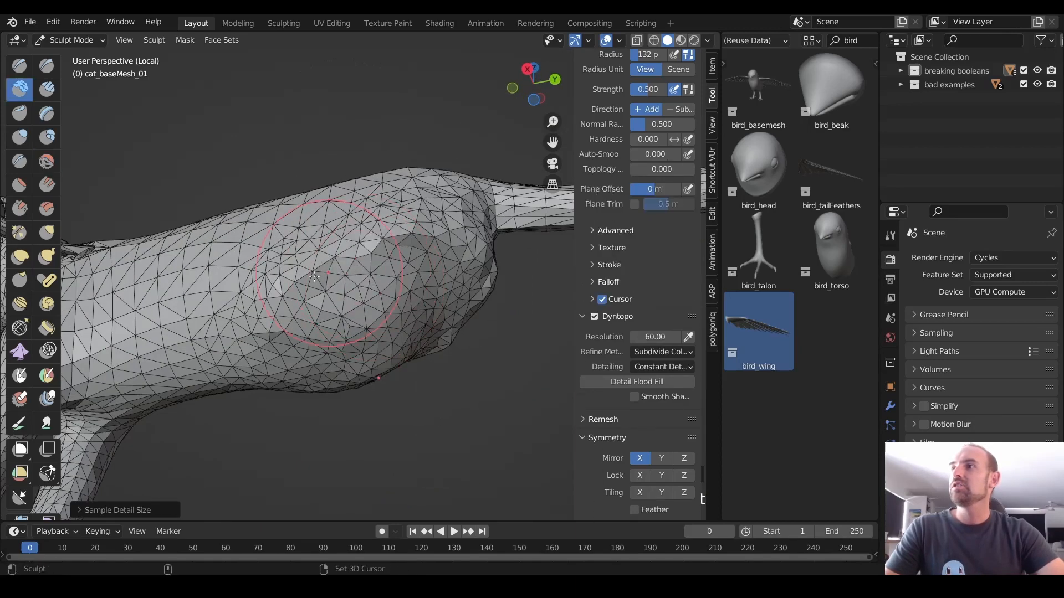
{"action": "mouse_move", "coordinate": [314, 277]}
{"action": "left_mouse_down"}
{"action": "mouse_move", "coordinate": [302, 343]}
{"action": "mouse_move", "coordinate": [427, 257]}
{"action": "left_mouse_up"}
{"action": "middle_click_drag", "start_coordinate": [433, 263], "coordinate": [406, 256]}
{"action": "left_click_drag", "start_coordinate": [424, 265], "coordinate": [431, 259], "text": "shift"}
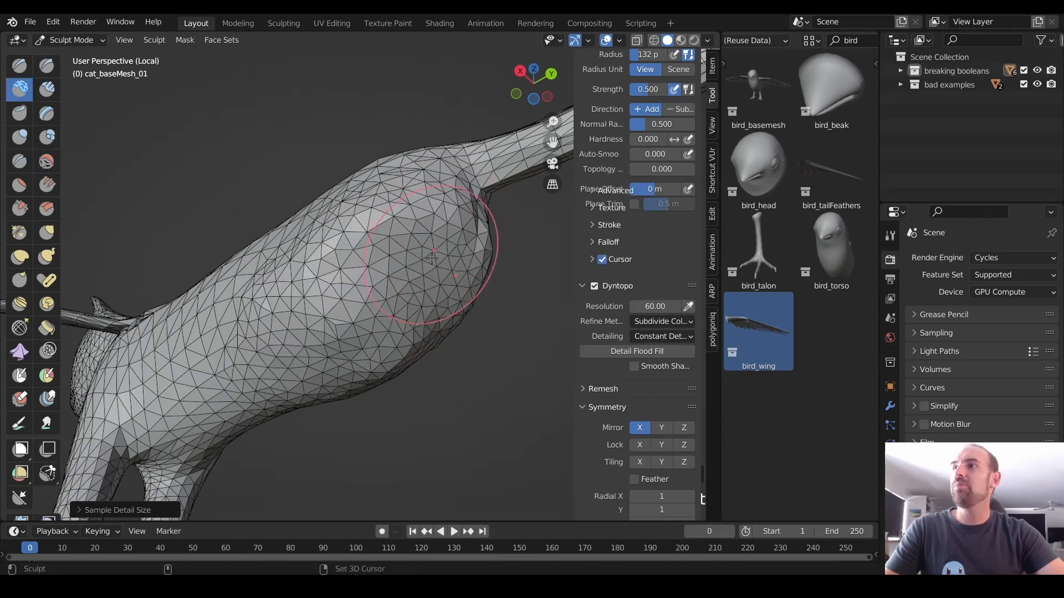
{"action": "middle_click_drag", "start_coordinate": [378, 316], "coordinate": [412, 335]}
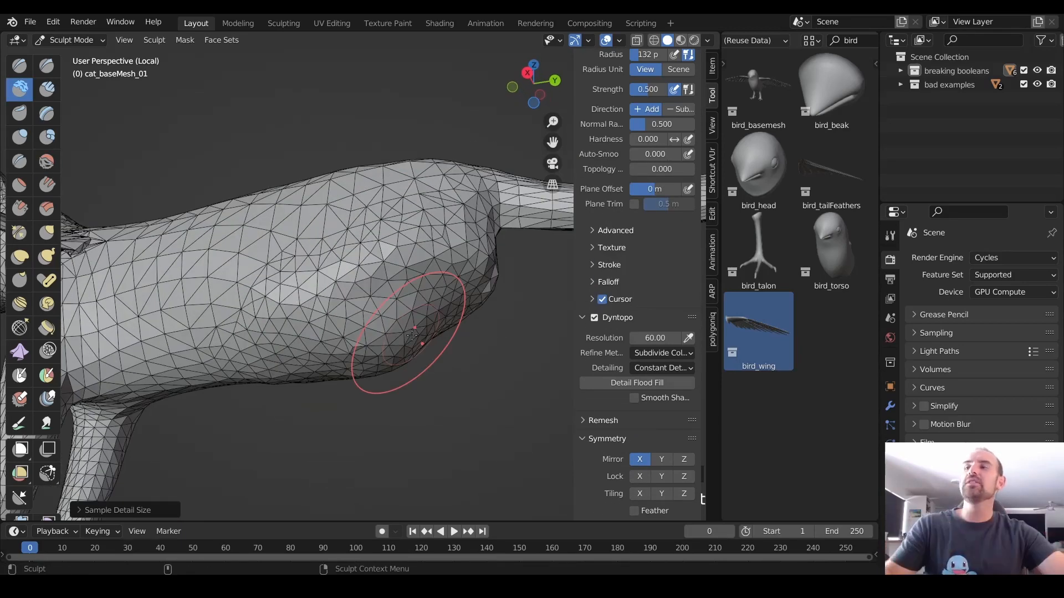
Step: Examine the size and evenness of the triangles on the cat's rebuilt hip from near and far
{"action": "scroll", "coordinate": [415, 310], "scroll_direction": "up", "scroll_amount": 4}
{"action": "mouse_move", "coordinate": [419, 273]}
{"action": "middle_mouse_down"}
{"action": "mouse_move", "coordinate": [416, 296]}
{"action": "mouse_move", "coordinate": [383, 299]}
{"action": "middle_mouse_up"}
{"action": "scroll", "coordinate": [416, 297], "scroll_direction": "down", "scroll_amount": 3}
{"action": "scroll", "coordinate": [382, 306], "scroll_direction": "up", "scroll_amount": 4}
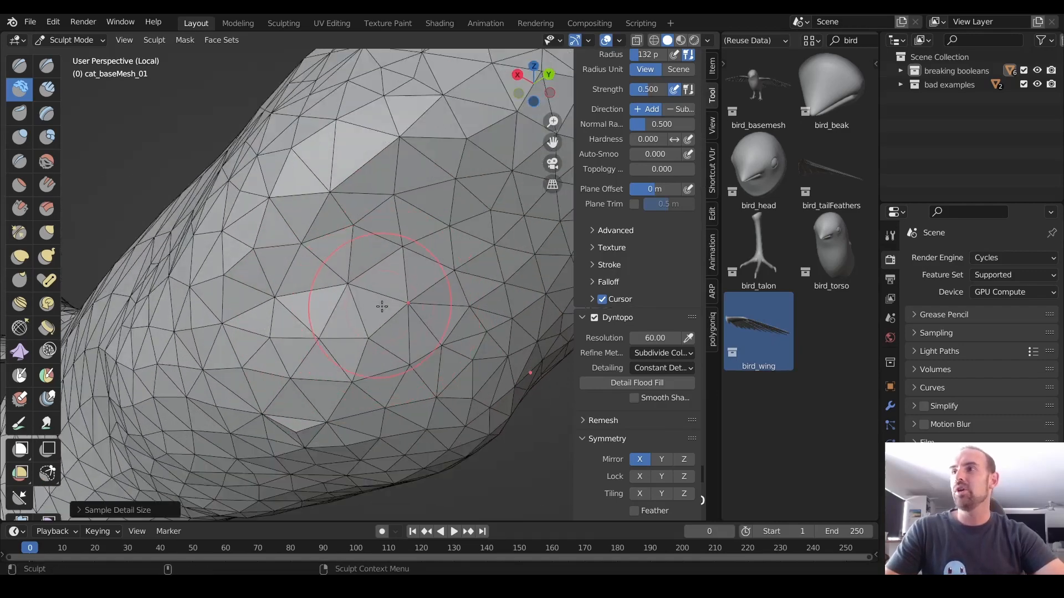
{"action": "scroll", "coordinate": [380, 285], "scroll_direction": "up", "scroll_amount": 3}
{"action": "scroll", "coordinate": [369, 282], "scroll_direction": "down", "scroll_amount": 5}
{"action": "scroll", "coordinate": [391, 269], "scroll_direction": "up", "scroll_amount": 3}
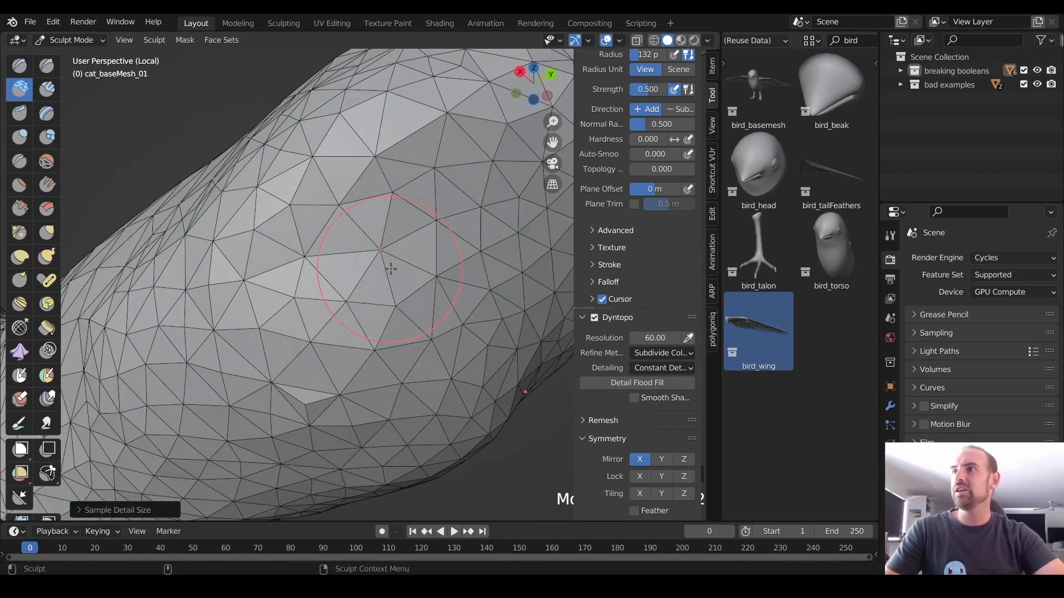
{"action": "scroll", "coordinate": [384, 277], "scroll_direction": "down", "scroll_amount": 3}
{"action": "scroll", "coordinate": [390, 279], "scroll_direction": "up", "scroll_amount": 3}
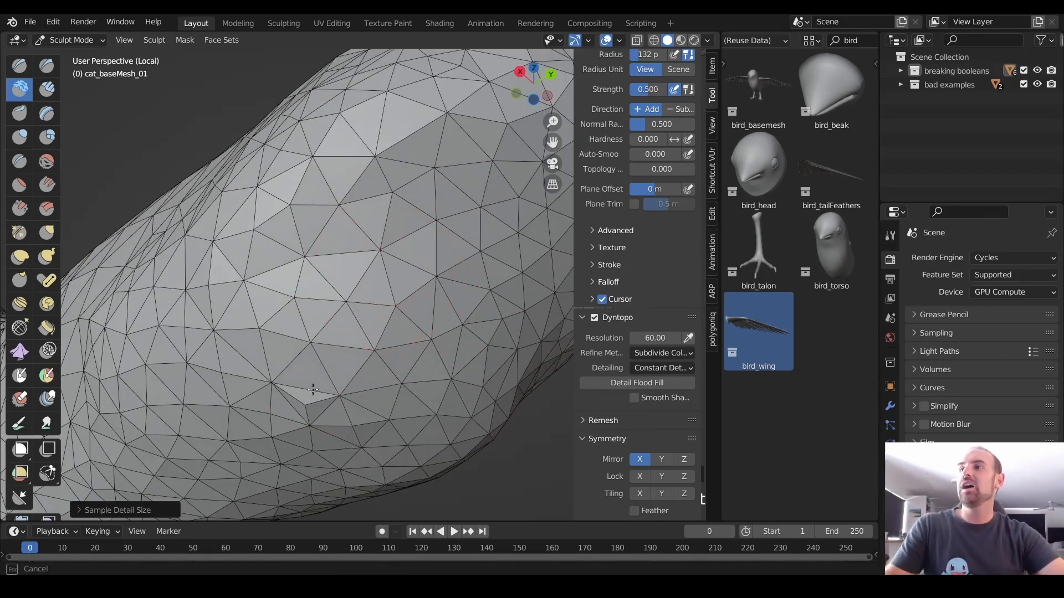
Step: Refine the cat's hip and rear underside with Clay strokes, enlarging the brush radius to 174 px
{"action": "left_click_drag", "start_coordinate": [313, 389], "coordinate": [277, 382]}
{"action": "scroll", "coordinate": [356, 320], "scroll_direction": "down", "scroll_amount": 4}
{"action": "middle_click_drag", "start_coordinate": [356, 320], "coordinate": [363, 349]}
{"action": "left_click_drag", "start_coordinate": [382, 327], "coordinate": [432, 310]}
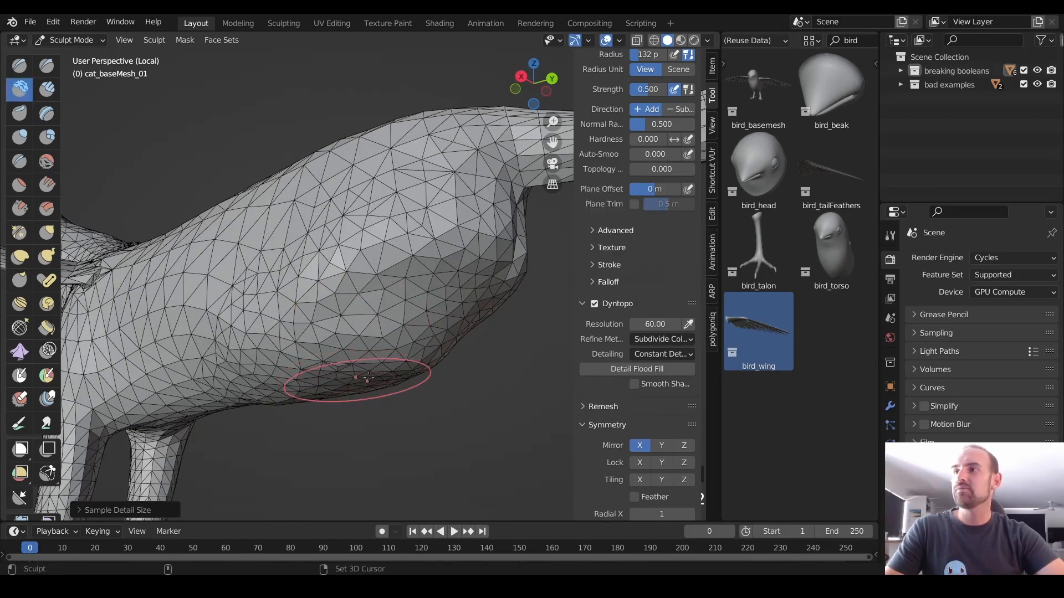
{"action": "left_click_drag", "start_coordinate": [368, 378], "coordinate": [402, 363], "text": "shift"}
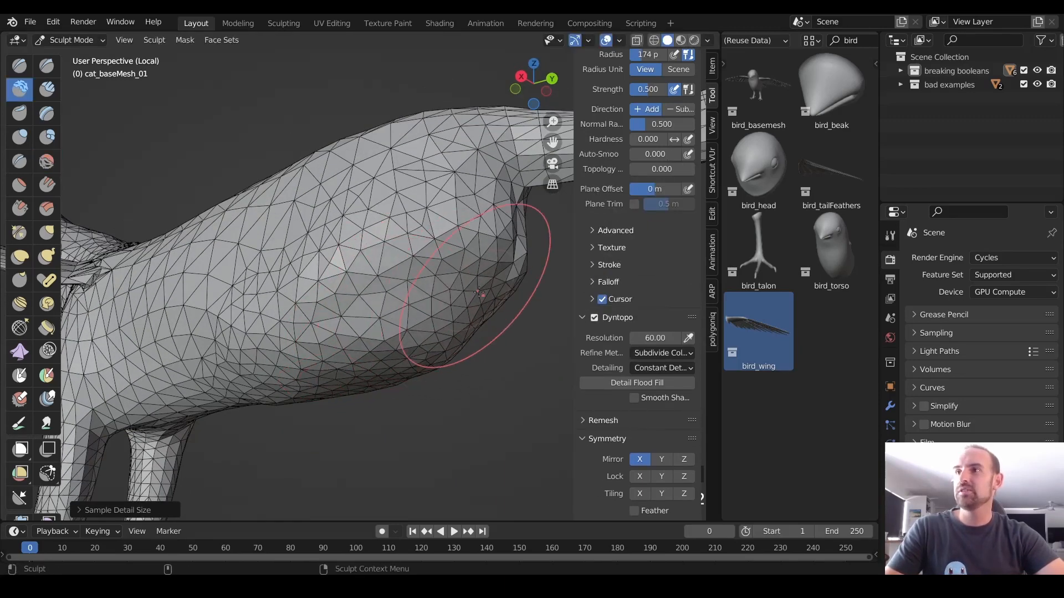
Step: Return the cat body to Object Mode and leave local view to show the wings and talon legs
{"action": "key", "text": "Tab"}
{"action": "scroll", "coordinate": [398, 328], "scroll_direction": "down", "scroll_amount": 2}
{"action": "key", "text": "slash"}
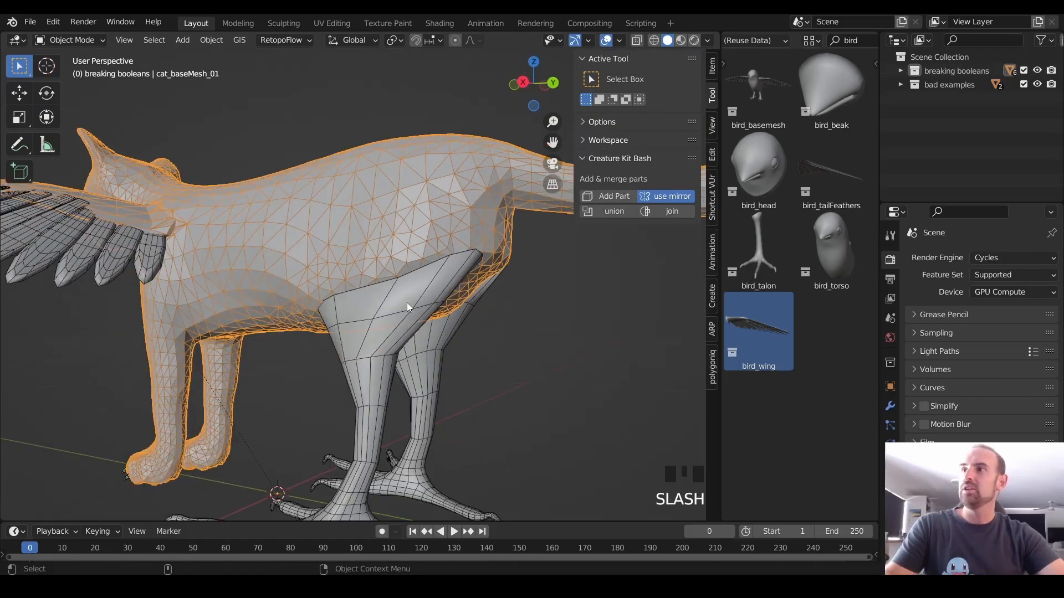
Step: Enter Sculpt Mode on the talon leg and reshape its upper thigh against the cat's hip with the Grab brush
{"action": "scroll", "coordinate": [404, 306], "scroll_direction": "up", "scroll_amount": 2}
{"action": "left_click", "coordinate": [388, 302], "text": "alt"}
{"action": "key", "text": "Tab"}
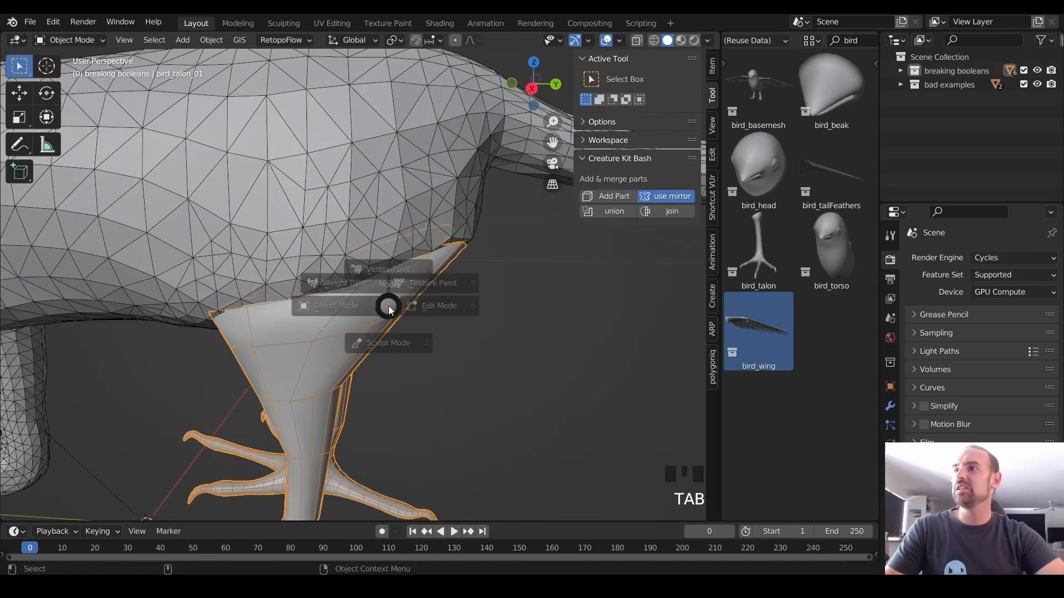
{"action": "key", "text": "g"}
{"action": "middle_click_drag", "start_coordinate": [343, 316], "coordinate": [408, 316]}
{"action": "left_click_drag", "start_coordinate": [408, 317], "coordinate": [409, 319]}
{"action": "middle_click_drag", "start_coordinate": [409, 318], "coordinate": [406, 266]}
{"action": "left_click_drag", "start_coordinate": [406, 266], "coordinate": [345, 336]}
{"action": "middle_click_drag", "start_coordinate": [345, 335], "coordinate": [413, 299]}
Step: Enlarge the Grab brush to 228 px and adjust the talon's thigh along the underside of the hip
{"action": "key", "text": "f"}
{"action": "left_click", "coordinate": [405, 296]}
{"action": "left_click_drag", "start_coordinate": [404, 296], "coordinate": [410, 289]}
{"action": "mouse_move", "coordinate": [410, 289]}
{"action": "middle_mouse_down"}
{"action": "mouse_move", "coordinate": [316, 275]}
{"action": "mouse_move", "coordinate": [257, 236]}
{"action": "middle_mouse_up"}
{"action": "scroll", "coordinate": [332, 228], "scroll_direction": "up", "scroll_amount": 3}
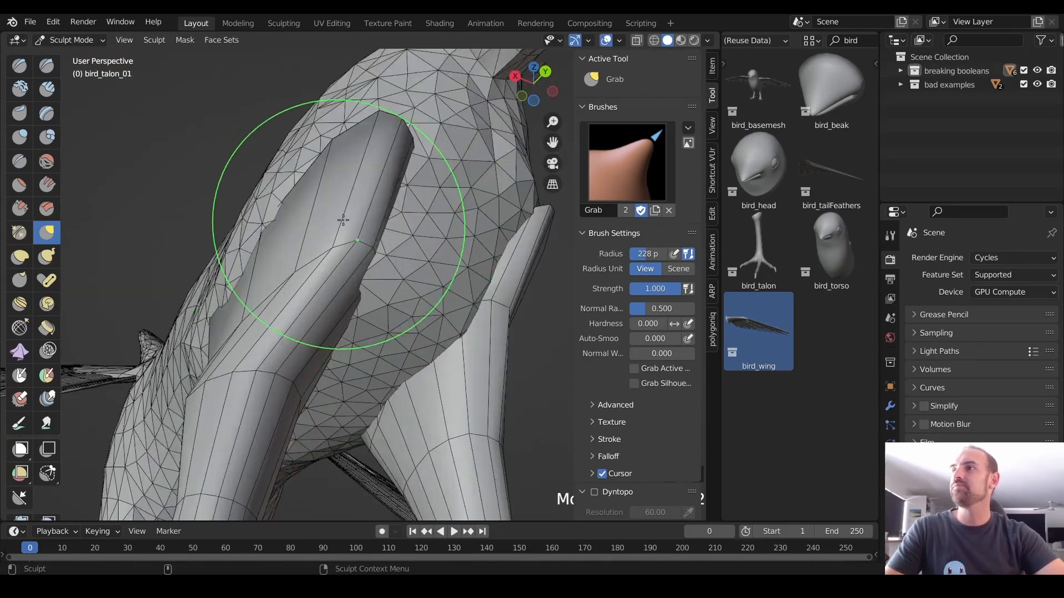
Step: Resize the Grab brush and push the inner top of the talon thighs deeper into the cat's hips
{"action": "key", "text": "f"}
{"action": "left_click", "coordinate": [382, 195]}
{"action": "middle_click_drag", "start_coordinate": [335, 191], "coordinate": [333, 162]}
{"action": "key", "text": "f"}
{"action": "left_click", "coordinate": [346, 162]}
{"action": "left_click_drag", "start_coordinate": [340, 162], "coordinate": [334, 206]}
{"action": "mouse_move", "coordinate": [335, 206]}
{"action": "middle_mouse_down"}
{"action": "mouse_move", "coordinate": [328, 242]}
{"action": "mouse_move", "coordinate": [266, 276]}
{"action": "mouse_move", "coordinate": [280, 276]}
{"action": "middle_mouse_up"}
{"action": "scroll", "coordinate": [380, 280], "scroll_direction": "up", "scroll_amount": 2}
{"action": "mouse_move", "coordinate": [355, 286]}
{"action": "middle_mouse_down"}
{"action": "mouse_move", "coordinate": [386, 295]}
{"action": "mouse_move", "coordinate": [343, 277]}
{"action": "mouse_move", "coordinate": [356, 261]}
{"action": "mouse_move", "coordinate": [415, 316]}
{"action": "middle_mouse_up"}
Step: Return to Object Mode and merge the talon legs with the cat body using a union
{"action": "key", "text": "c"}
{"action": "key", "text": "Tab"}
{"action": "scroll", "coordinate": [384, 300], "scroll_direction": "down", "scroll_amount": 3}
{"action": "left_click", "coordinate": [374, 203], "text": "shift"}
{"action": "scroll", "coordinate": [347, 242], "scroll_direction": "down", "scroll_amount": 2}
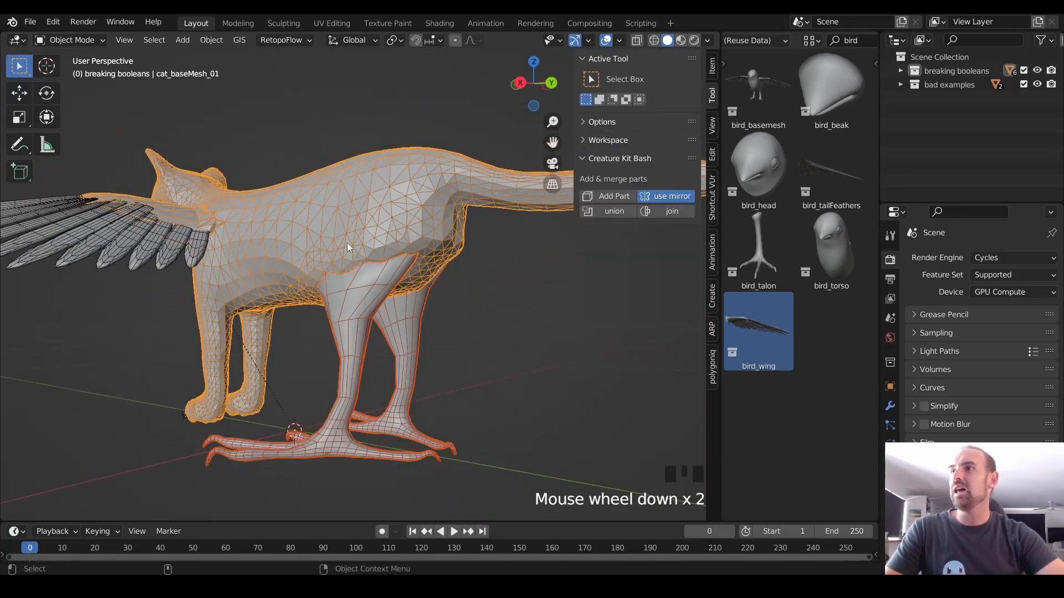
{"action": "left_click_drag", "start_coordinate": [347, 243], "coordinate": [367, 253], "text": "alt"}
{"action": "left_click", "coordinate": [614, 213]}
Step: Examine the union between the talon legs and the cat body from outside and from inside the mesh
{"action": "middle_click_drag", "start_coordinate": [402, 263], "coordinate": [414, 282]}
{"action": "mouse_move", "coordinate": [414, 281]}
{"action": "left_mouse_down", "text": "alt"}
{"action": "mouse_move", "coordinate": [526, 287]}
{"action": "mouse_move", "coordinate": [398, 273]}
{"action": "left_mouse_up", "text": "alt"}
{"action": "scroll", "coordinate": [404, 268], "scroll_direction": "up", "scroll_amount": 5}
{"action": "scroll", "coordinate": [406, 259], "scroll_direction": "up", "scroll_amount": 5}
{"action": "middle_click_drag", "start_coordinate": [398, 273], "coordinate": [370, 308]}
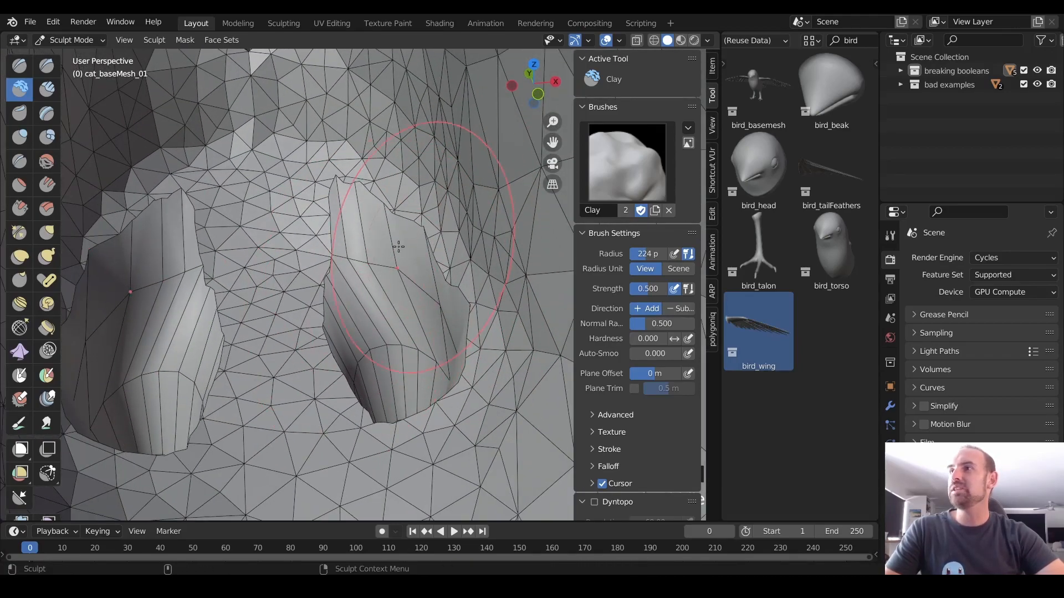
{"action": "middle_click_drag", "start_coordinate": [397, 248], "coordinate": [273, 219]}
{"action": "scroll", "coordinate": [407, 242], "scroll_direction": "down", "scroll_amount": 5}
{"action": "scroll", "coordinate": [277, 216], "scroll_direction": "down", "scroll_amount": 4}
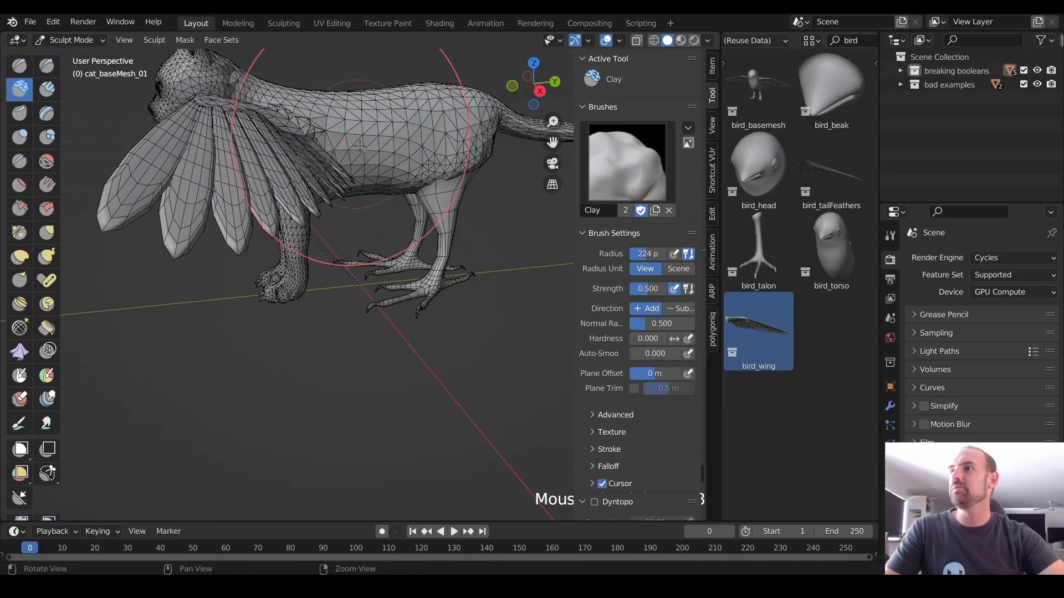
Step: Switch the merged creature from Sculpt Mode back to Object Mode
{"action": "middle_click_drag", "start_coordinate": [353, 143], "coordinate": [378, 257], "text": "shift"}
{"action": "key", "text": "ctrl+Tab"}
{"action": "left_click", "coordinate": [268, 255]}
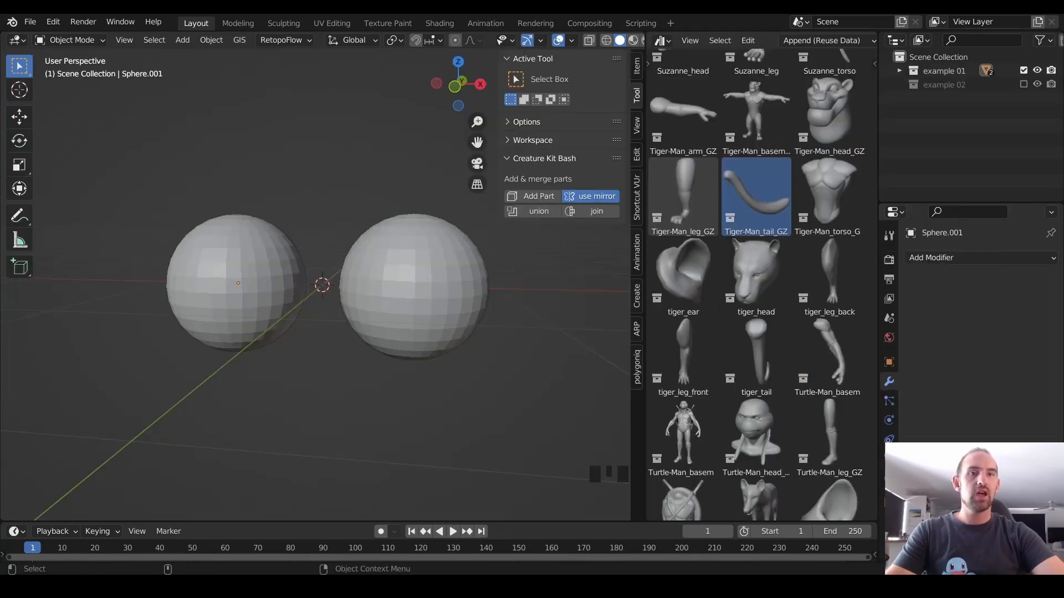
Step: Move one sphere about 0.59 m so it overlaps the other, and merge the two spheres with a union
{"action": "middle_click", "coordinate": [409, 397]}
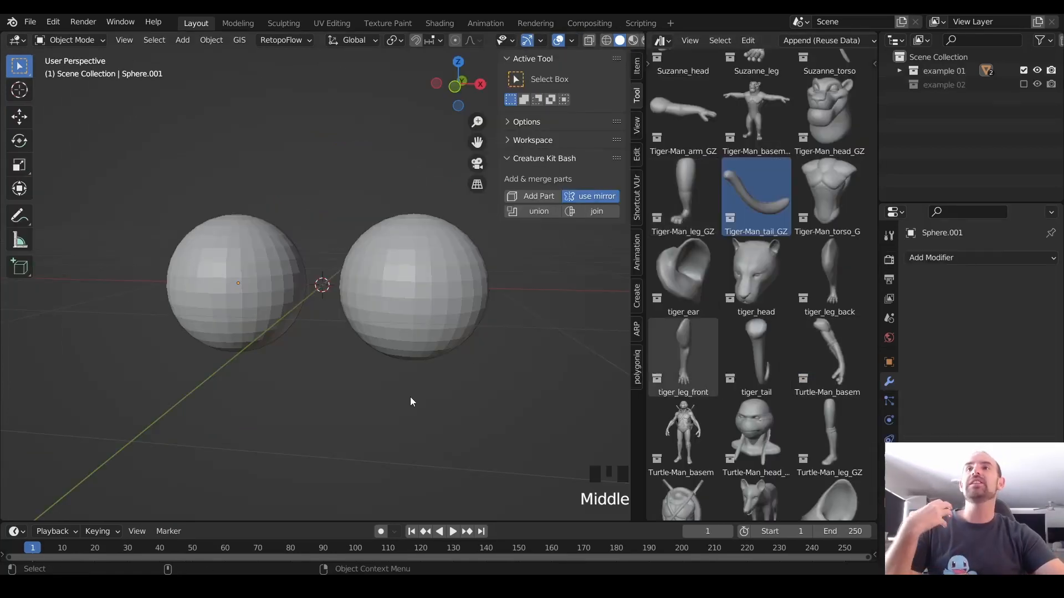
{"action": "middle_click_drag", "start_coordinate": [356, 310], "coordinate": [367, 340], "text": "alt"}
{"action": "left_click_drag", "start_coordinate": [387, 316], "coordinate": [388, 305], "text": "alt"}
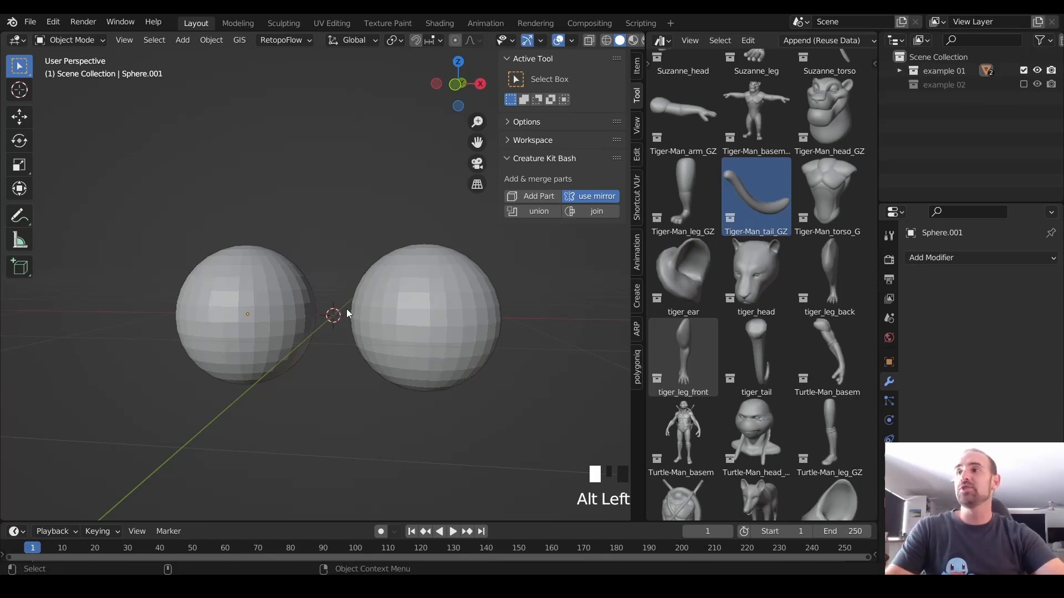
{"action": "left_click", "coordinate": [388, 309]}
{"action": "left_click_drag", "start_coordinate": [388, 309], "coordinate": [430, 305], "text": "alt"}
{"action": "key", "text": "g"}
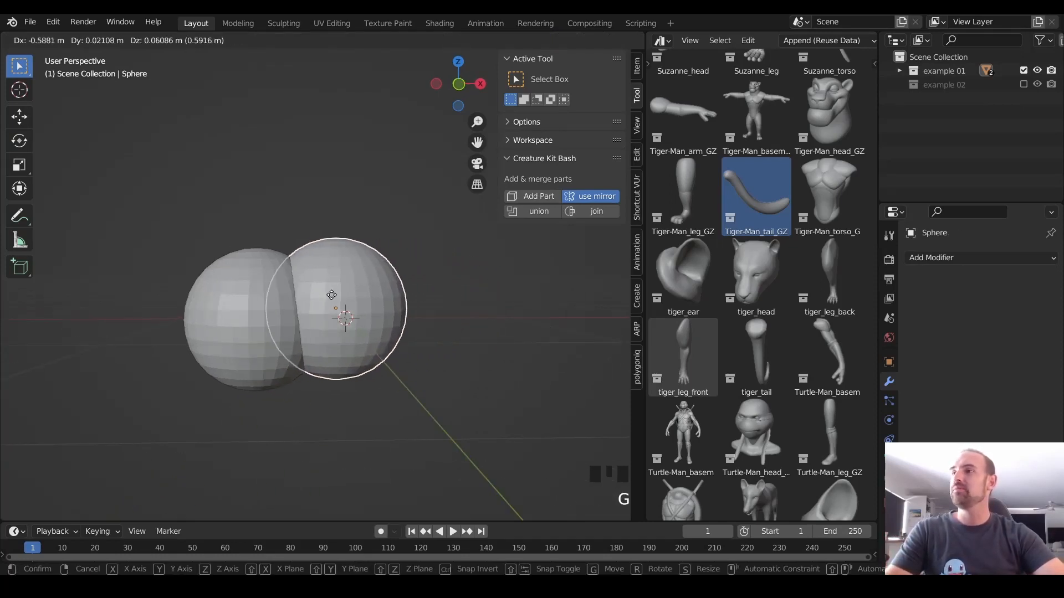
{"action": "left_click", "coordinate": [332, 295]}
{"action": "left_click", "coordinate": [364, 304], "text": "shift"}
{"action": "left_click", "coordinate": [535, 211]}
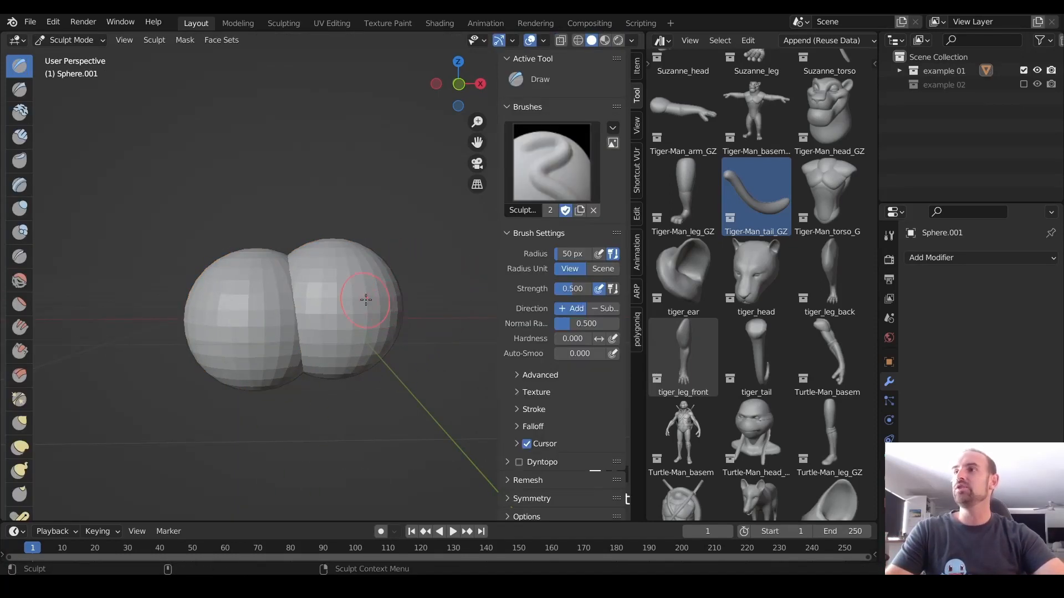
Step: Widen the 3D viewport and examine the union from outside and from inside the merged spheres
{"action": "scroll", "coordinate": [363, 302], "scroll_direction": "up", "scroll_amount": 3}
{"action": "left_click_drag", "start_coordinate": [309, 321], "coordinate": [331, 311], "text": "alt"}
{"action": "middle_click_drag", "start_coordinate": [331, 312], "coordinate": [378, 288], "text": "alt"}
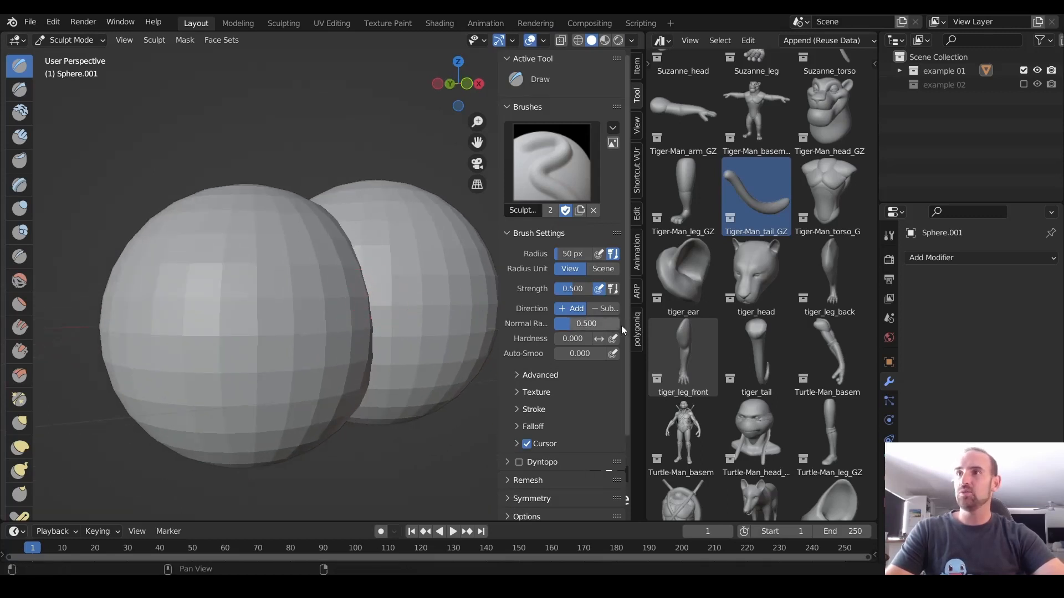
{"action": "left_click_drag", "start_coordinate": [645, 321], "coordinate": [718, 321]}
{"action": "scroll", "coordinate": [413, 304], "scroll_direction": "up", "scroll_amount": 5}
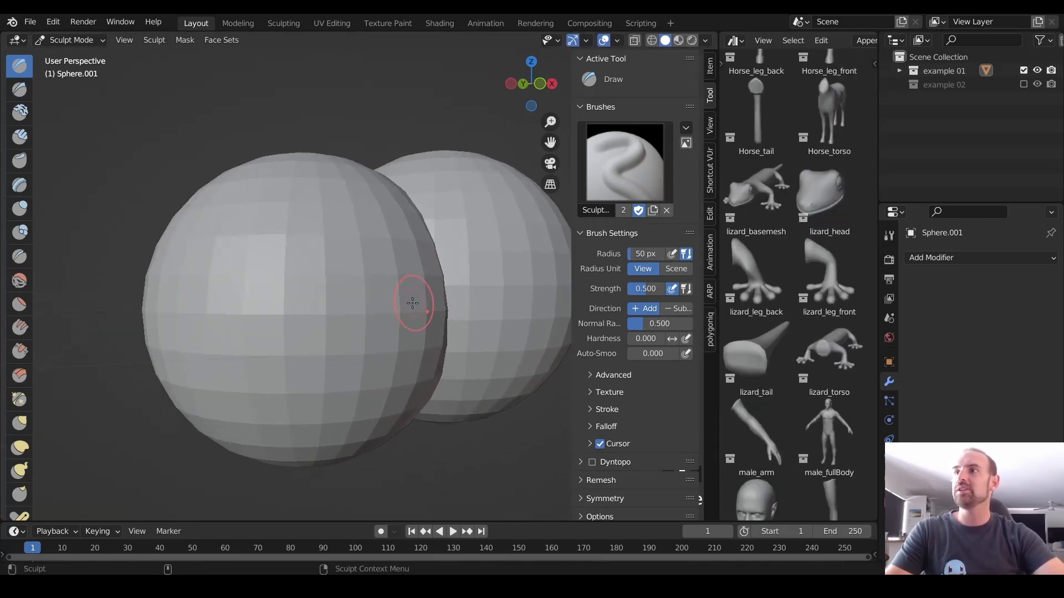
{"action": "left_click_drag", "start_coordinate": [412, 304], "coordinate": [460, 304], "text": "alt"}
{"action": "scroll", "coordinate": [417, 304], "scroll_direction": "up", "scroll_amount": 5}
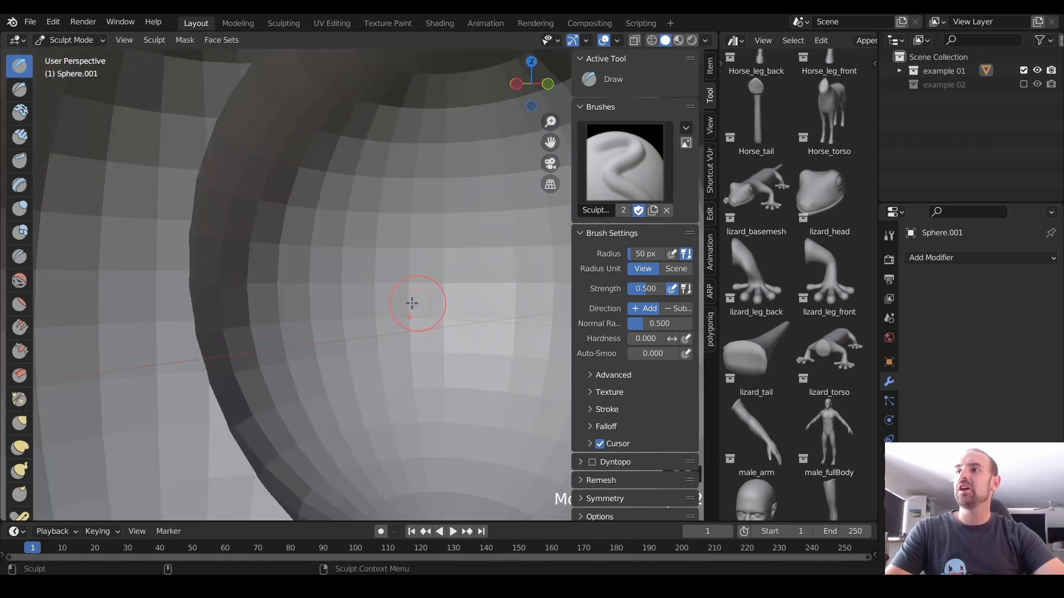
{"action": "left_click_drag", "start_coordinate": [252, 226], "coordinate": [257, 177], "text": "alt"}
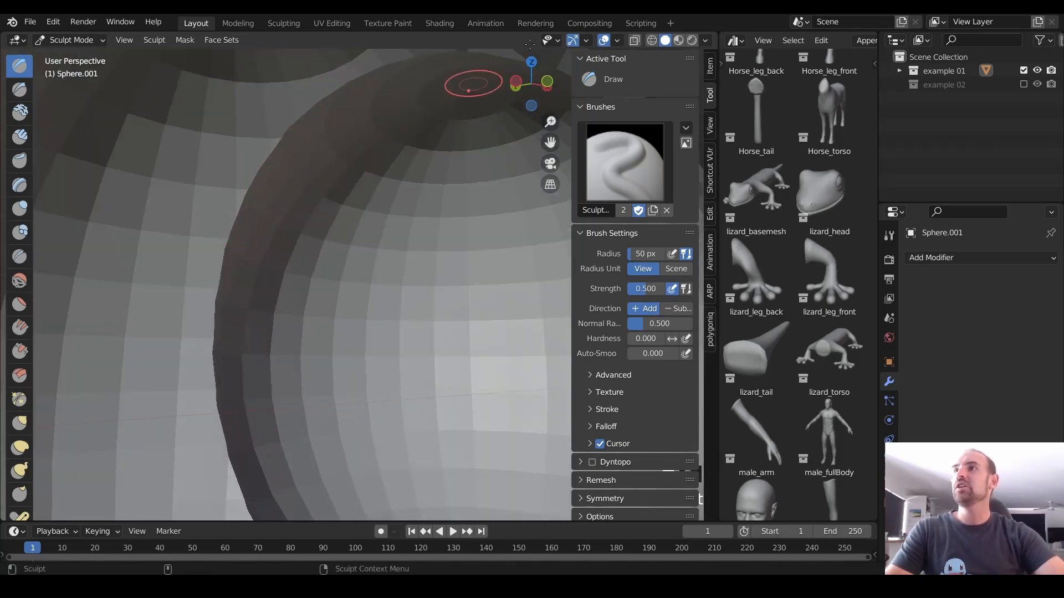
Step: Turn on the Wireframe overlay and inspect the topology along the seam inside the merged spheres
{"action": "left_click", "coordinate": [617, 40]}
{"action": "left_click", "coordinate": [531, 271]}
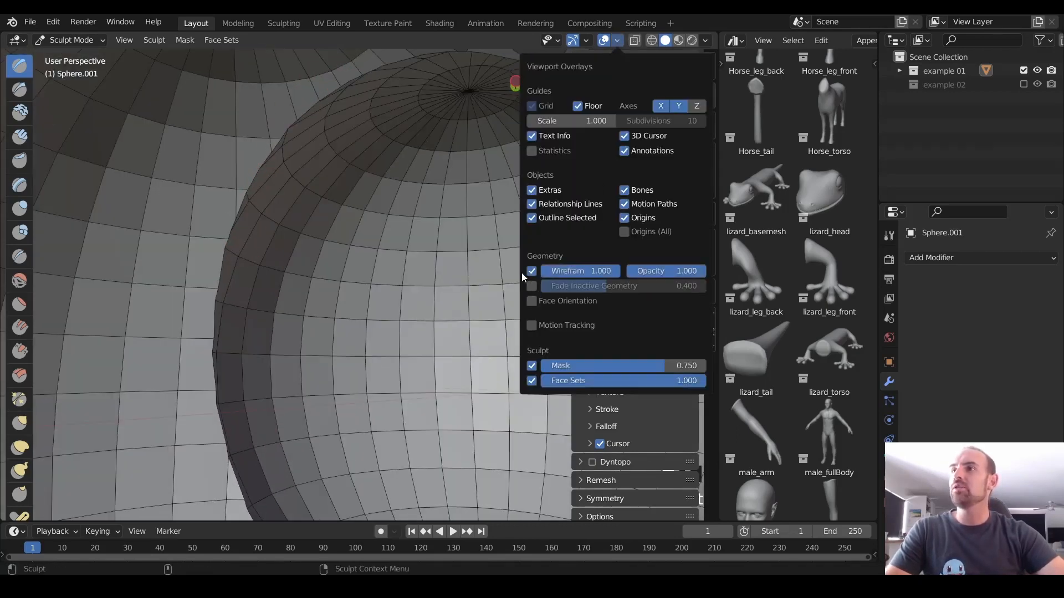
{"action": "mouse_move", "coordinate": [368, 185]}
{"action": "left_mouse_down", "text": "alt"}
{"action": "mouse_move", "coordinate": [355, 153]}
{"action": "mouse_move", "coordinate": [301, 106]}
{"action": "left_mouse_up", "text": "alt"}
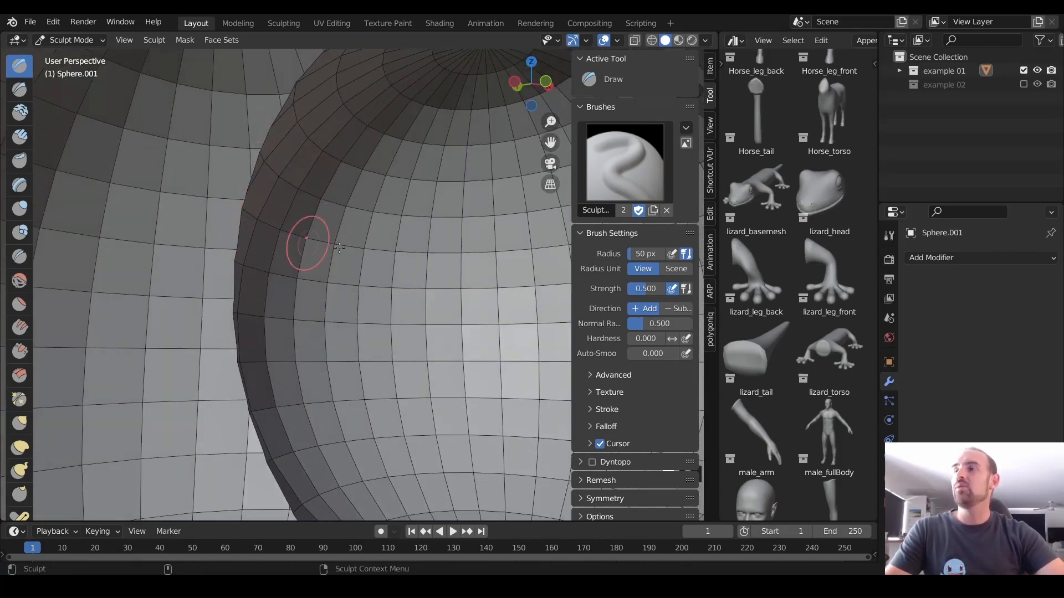
{"action": "scroll", "coordinate": [339, 247], "scroll_direction": "down", "scroll_amount": 8}
{"action": "middle_click_drag", "start_coordinate": [450, 243], "coordinate": [414, 268]}
{"action": "scroll", "coordinate": [311, 276], "scroll_direction": "up", "scroll_amount": 8}
{"action": "scroll", "coordinate": [374, 245], "scroll_direction": "down", "scroll_amount": 6}
{"action": "scroll", "coordinate": [414, 268], "scroll_direction": "down", "scroll_amount": 3}
Step: Undo the union and the sphere's move to get two separate spheres apart from each other
{"action": "key", "text": "ctrl+z"}
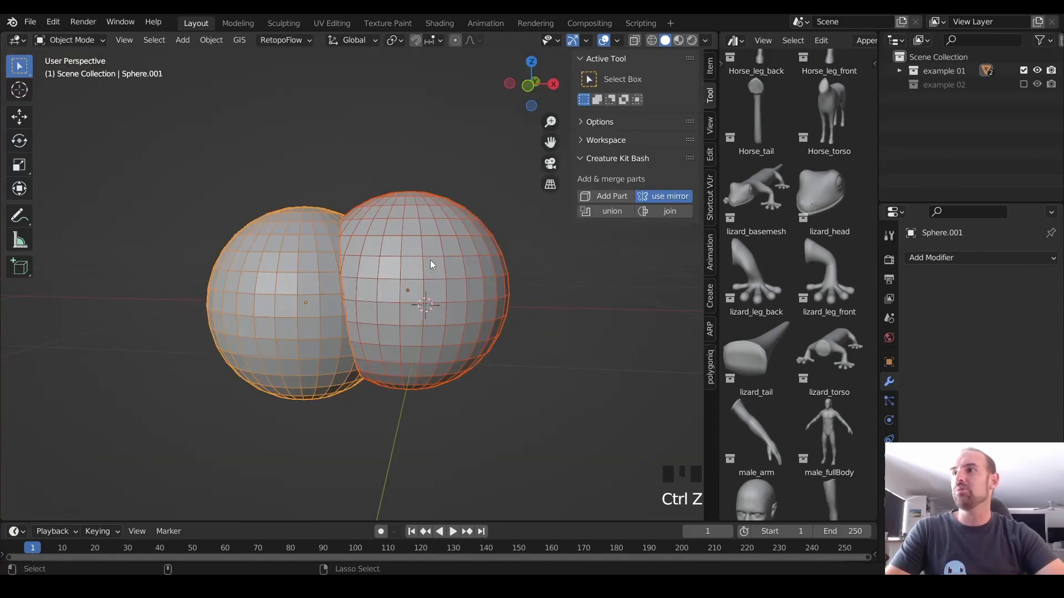
{"action": "key", "text": "ctrl+z"}
{"action": "key", "text": "ctrl+z"}
{"action": "scroll", "coordinate": [427, 251], "scroll_direction": "down", "scroll_amount": 2}
{"action": "left_click_drag", "start_coordinate": [427, 251], "coordinate": [452, 263], "text": "alt"}
{"action": "middle_click_drag", "start_coordinate": [451, 264], "coordinate": [463, 261], "text": "alt"}
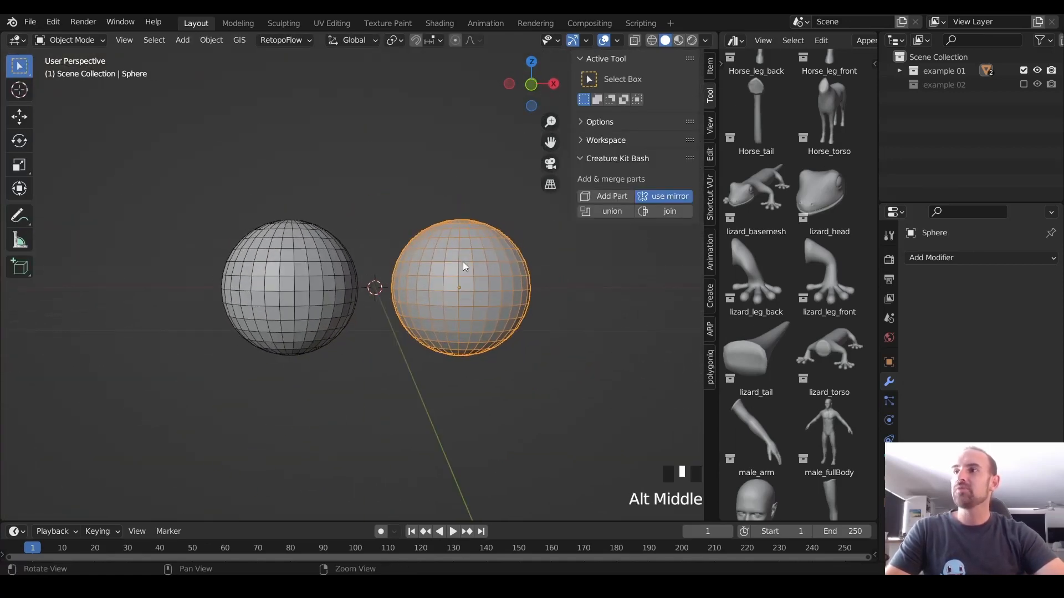
Step: Move the selected sphere about -0.59 m in X and 0.09 m in Z so it overlaps the other sphere
{"action": "key", "text": "g"}
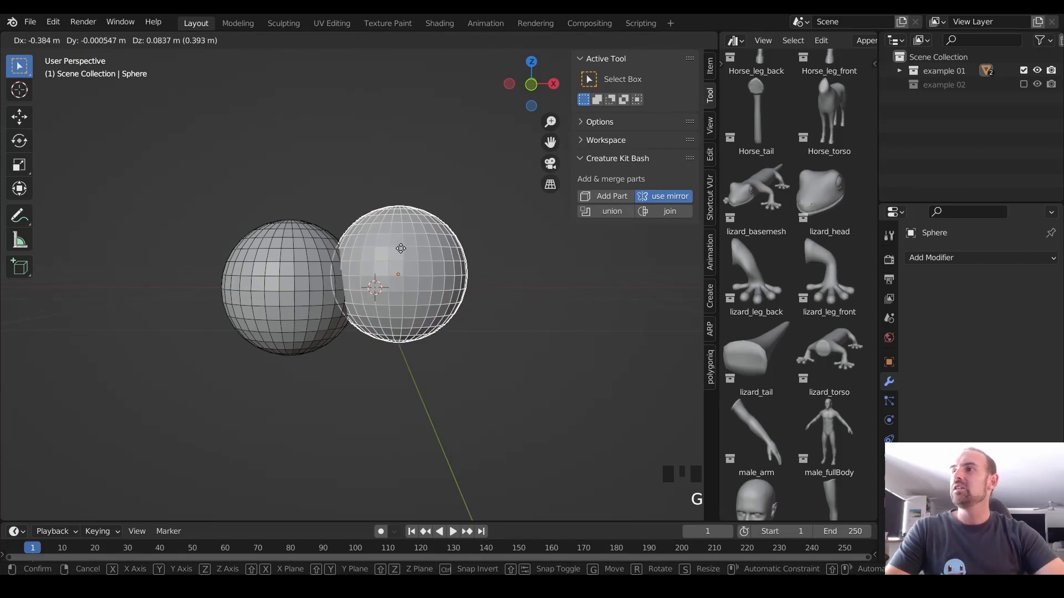
{"action": "left_click", "coordinate": [370, 252]}
{"action": "middle_click_drag", "start_coordinate": [370, 252], "coordinate": [334, 277], "text": "alt"}
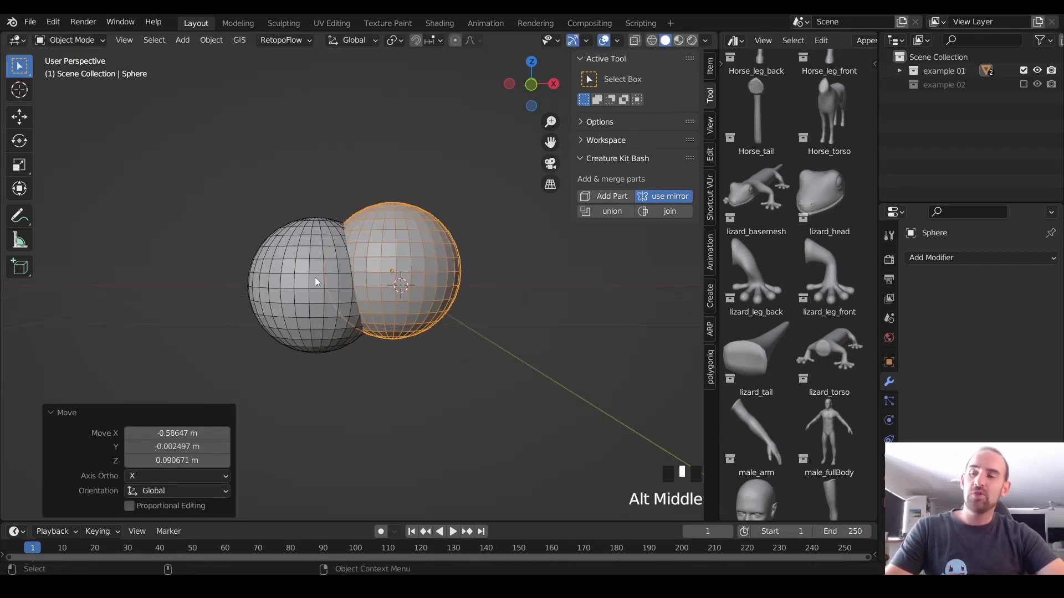
Step: Join the two overlapping spheres into one object and expand the example 01 collection in the outliner
{"action": "left_click", "coordinate": [297, 286], "text": "shift"}
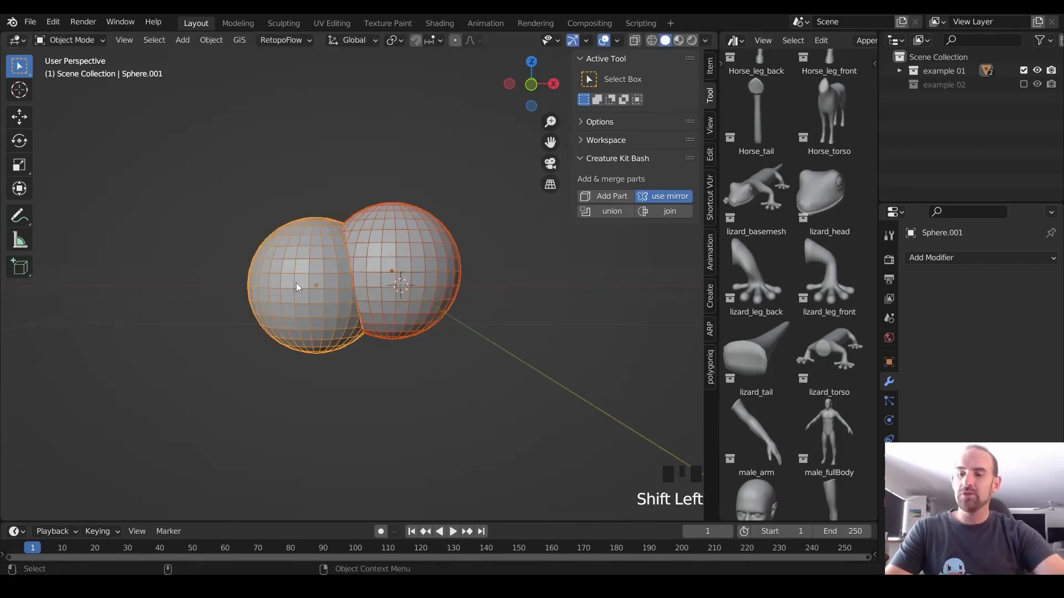
{"action": "key", "text": "ctrl+j"}
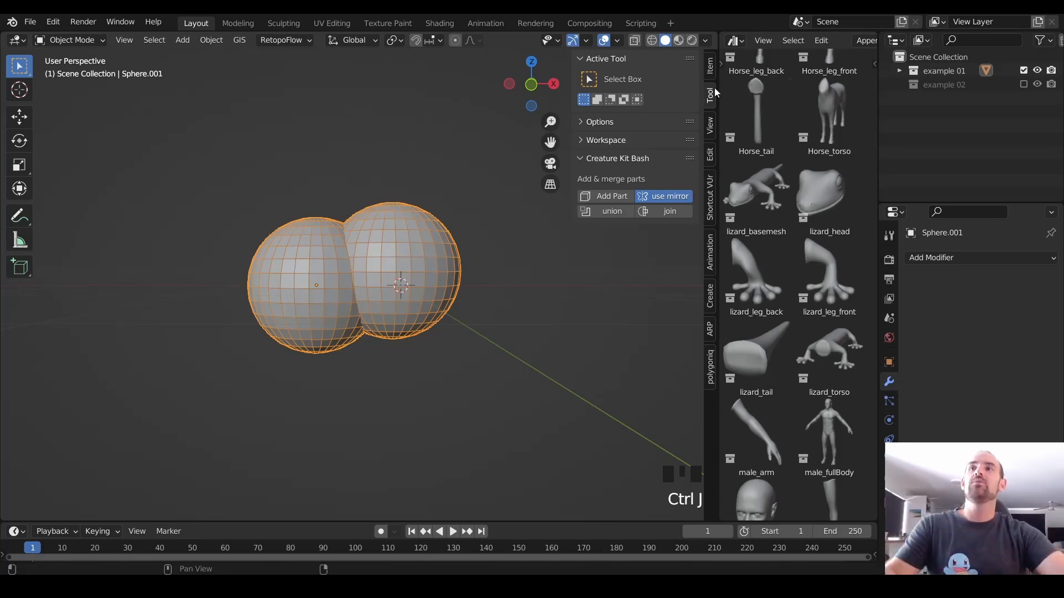
{"action": "left_click", "coordinate": [898, 71]}
{"action": "key", "text": "ctrl+z"}
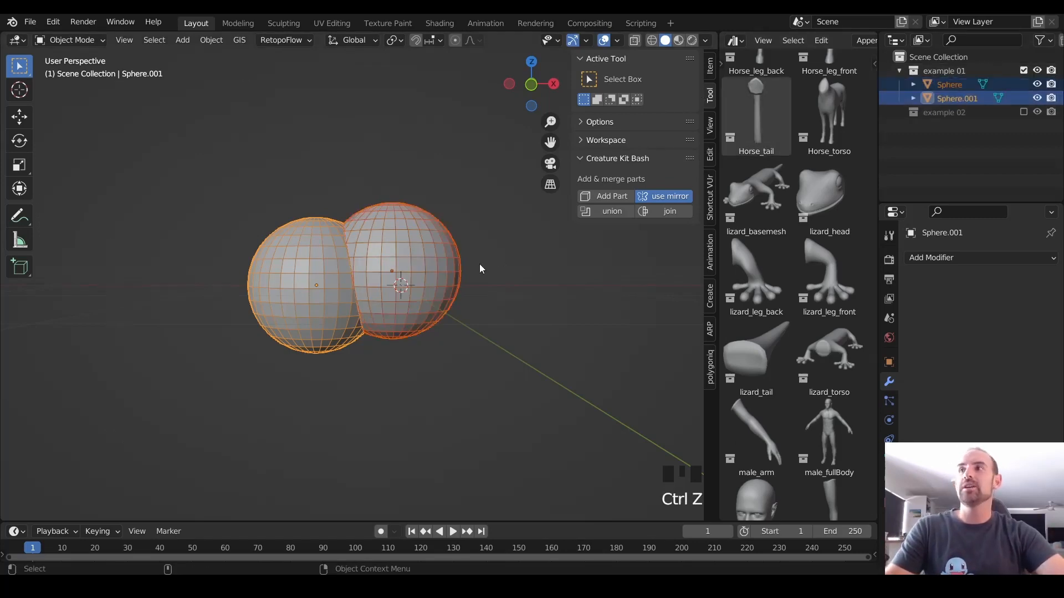
{"action": "key", "text": "ctrl+j"}
Step: Inspect the joined spheres' inner geometry in Edit Mode with wireframe shading, and return to Object Mode with solid shading
{"action": "scroll", "coordinate": [438, 280], "scroll_direction": "up", "scroll_amount": 2}
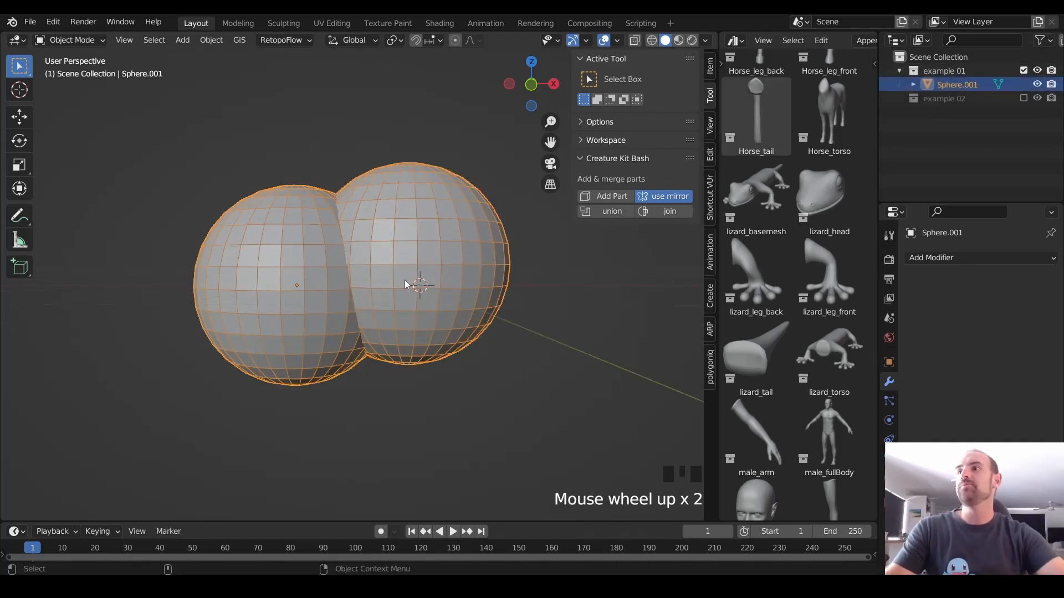
{"action": "mouse_move", "coordinate": [404, 280]}
{"action": "left_mouse_down", "text": "alt"}
{"action": "mouse_move", "coordinate": [393, 258]}
{"action": "mouse_move", "coordinate": [399, 272]}
{"action": "mouse_move", "coordinate": [381, 260]}
{"action": "mouse_move", "coordinate": [389, 210]}
{"action": "left_mouse_up", "text": "alt"}
{"action": "key", "text": "Tab"}
{"action": "key", "text": "z"}
{"action": "left_click", "coordinate": [371, 286]}
{"action": "mouse_move", "coordinate": [437, 257]}
{"action": "middle_mouse_down", "text": "alt"}
{"action": "mouse_move", "coordinate": [404, 262]}
{"action": "mouse_move", "coordinate": [438, 264]}
{"action": "middle_mouse_up", "text": "alt"}
{"action": "key", "text": "Tab"}
{"action": "left_click", "coordinate": [400, 264]}
{"action": "key", "text": "z"}
{"action": "left_click", "coordinate": [461, 258]}
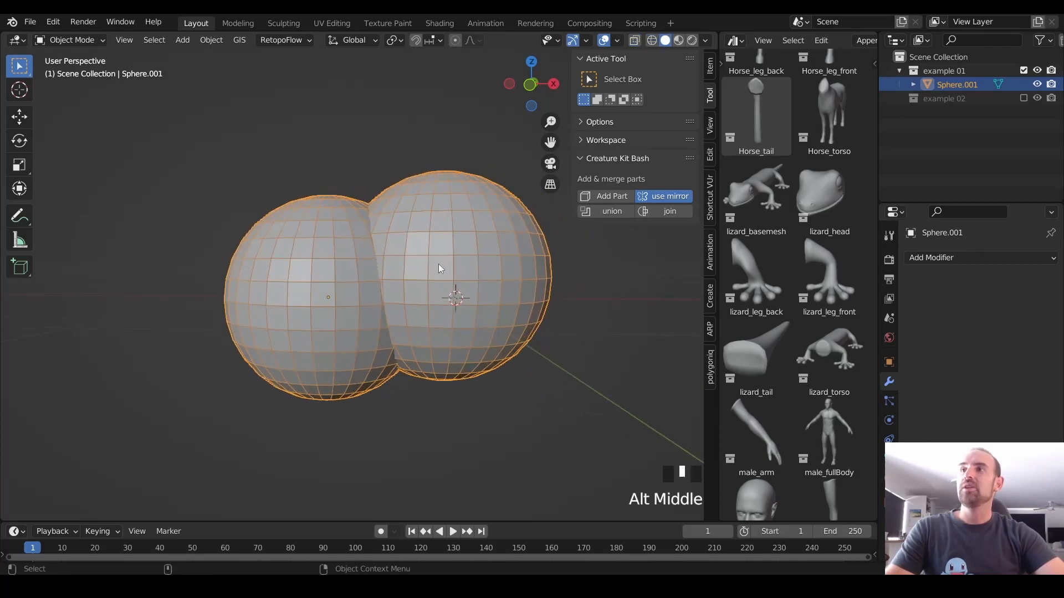
Step: Try a union on the single joined object and inspect the mesh inside the spheres
{"action": "left_click", "coordinate": [612, 211]}
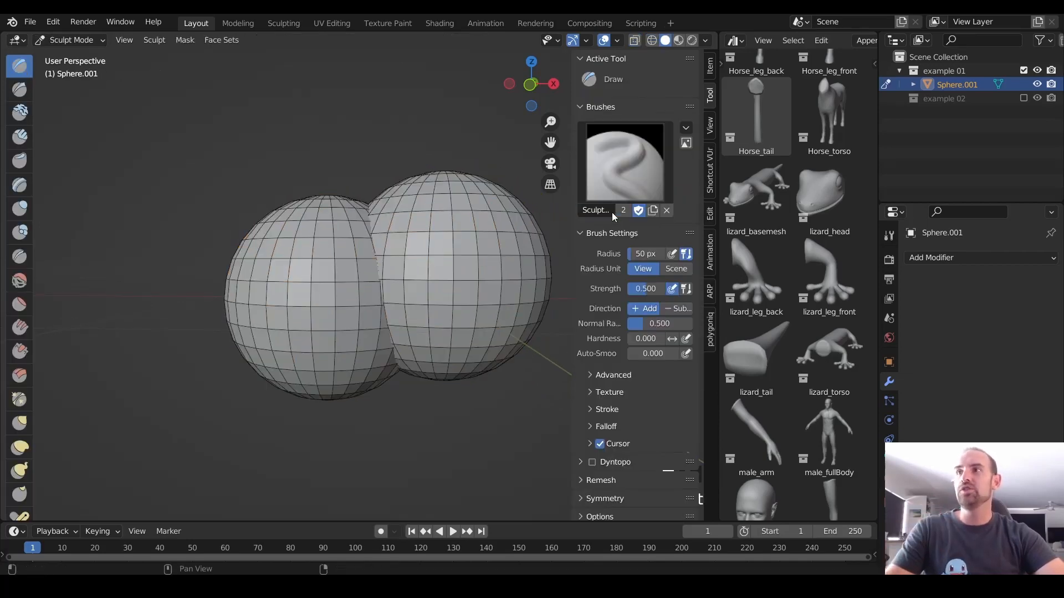
{"action": "scroll", "coordinate": [427, 246], "scroll_direction": "up", "scroll_amount": 10}
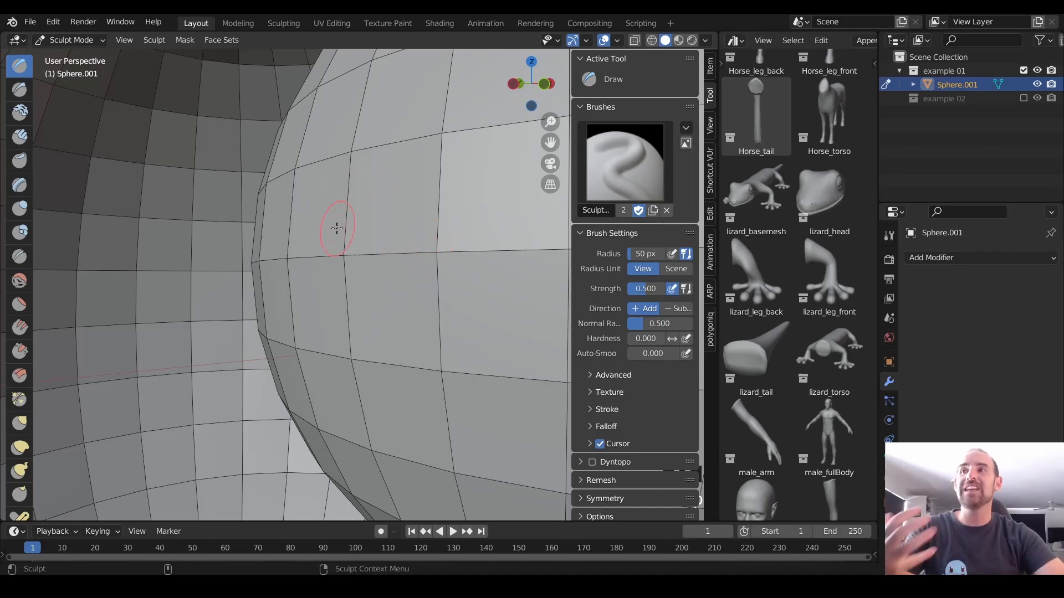
{"action": "scroll", "coordinate": [335, 227], "scroll_direction": "down", "scroll_amount": 10}
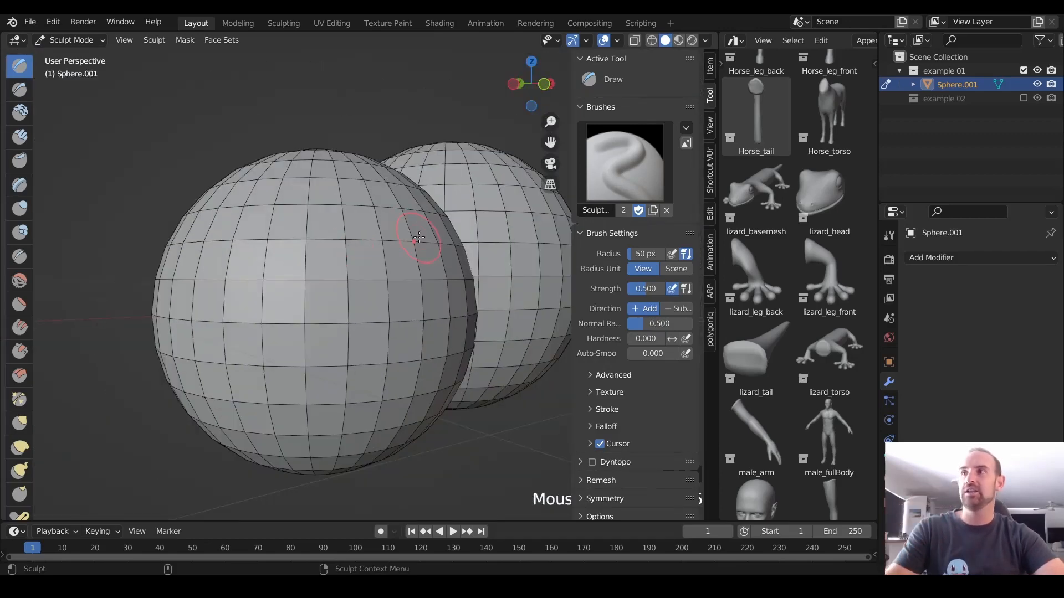
Step: Examine the overlap of the two spheres in wireframe shading and return to Object Mode
{"action": "key", "text": "shift+z"}
{"action": "scroll", "coordinate": [377, 239], "scroll_direction": "down", "scroll_amount": 3}
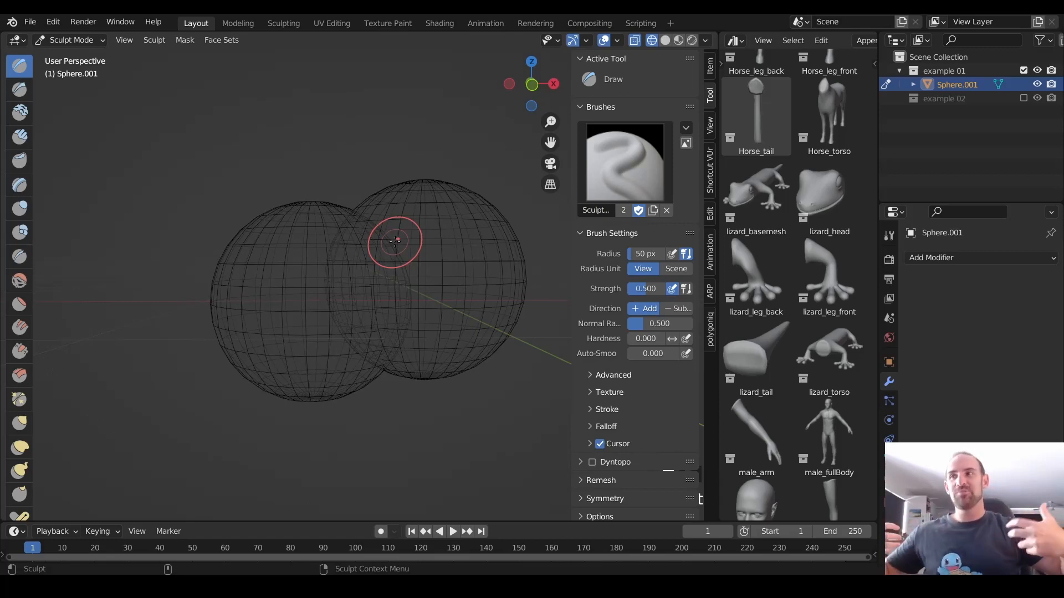
{"action": "key", "text": "ctrl+Tab"}
{"action": "left_click", "coordinate": [364, 258], "text": "alt"}
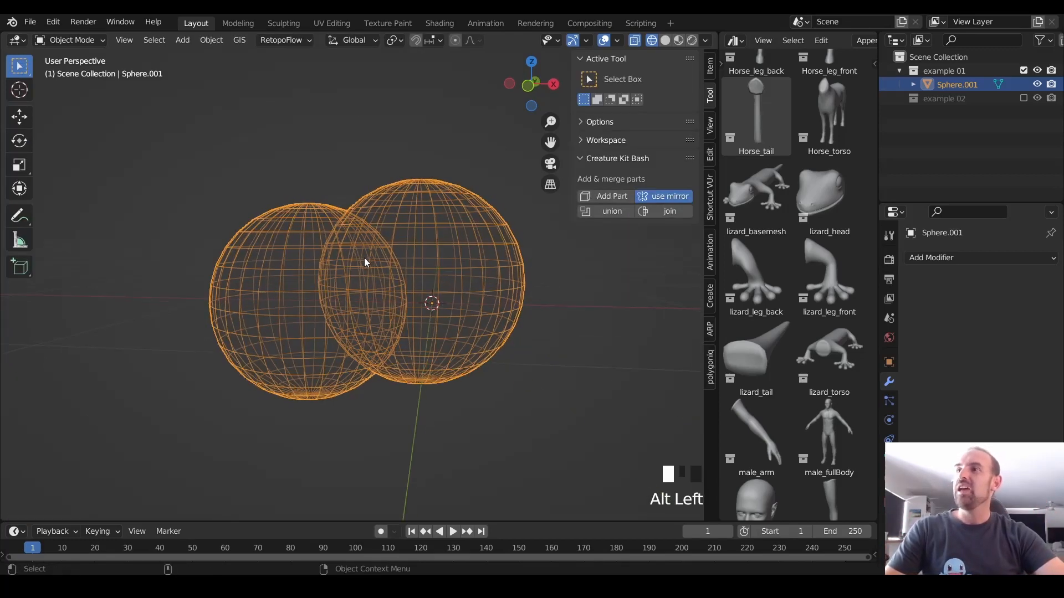
{"action": "scroll", "coordinate": [357, 260], "scroll_direction": "up", "scroll_amount": 2}
{"action": "left_click_drag", "start_coordinate": [367, 258], "coordinate": [380, 257], "text": "alt"}
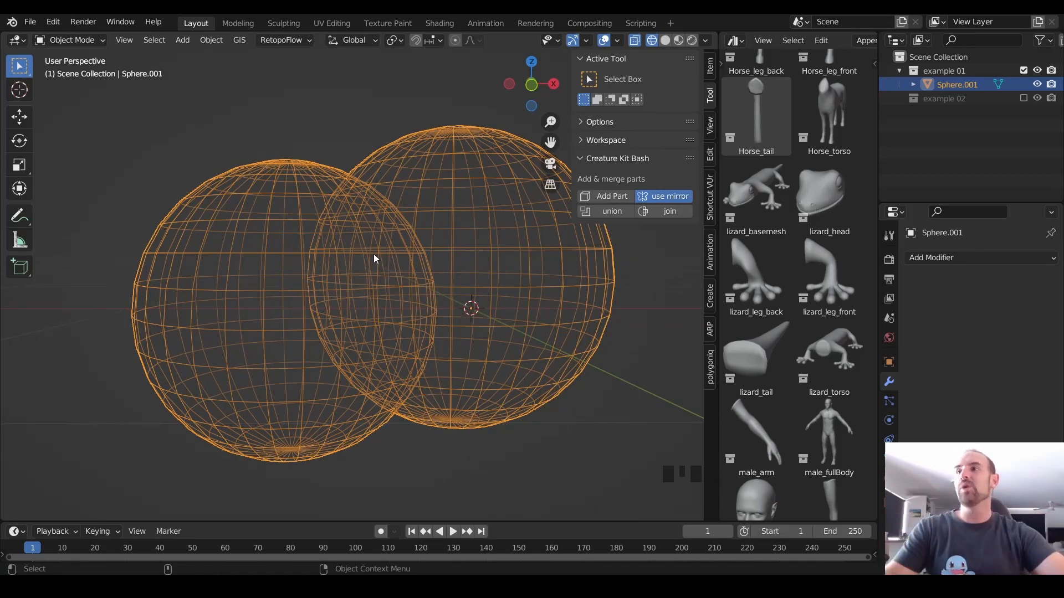
{"action": "left_click_drag", "start_coordinate": [411, 252], "coordinate": [444, 268], "text": "alt"}
Step: Undo back to two separate spheres and select both of them
{"action": "key", "text": "ctrl+z"}
{"action": "key", "text": "ctrl+z"}
{"action": "key", "text": "ctrl+z"}
{"action": "key", "text": "ctrl+z"}
{"action": "key", "text": "ctrl+z"}
{"action": "key", "text": "ctrl+z"}
{"action": "key", "text": "ctrl+z"}
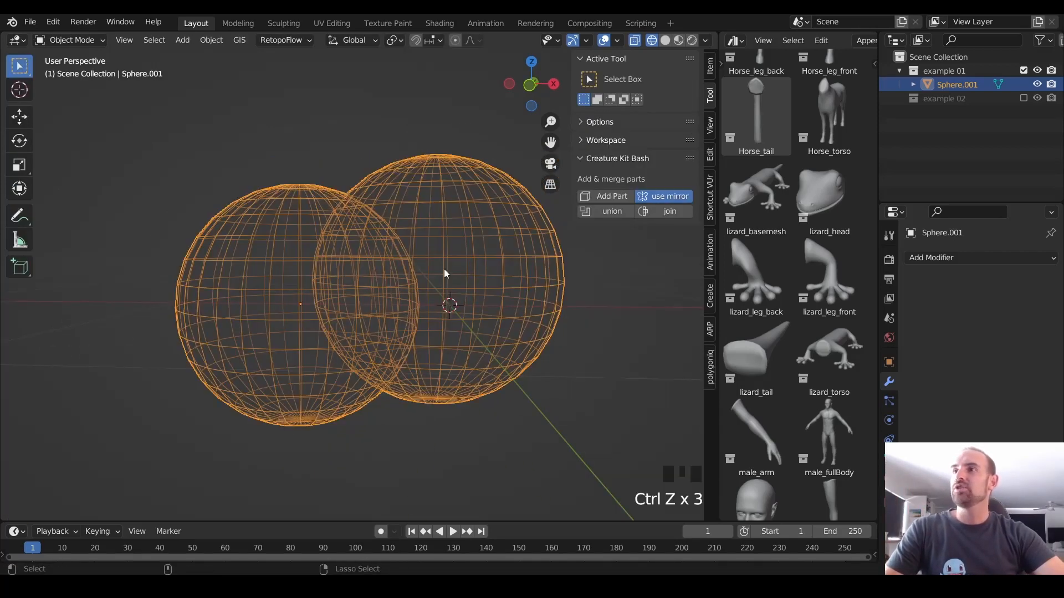
{"action": "left_click", "coordinate": [427, 241]}
{"action": "left_click", "coordinate": [277, 265], "text": "shift"}
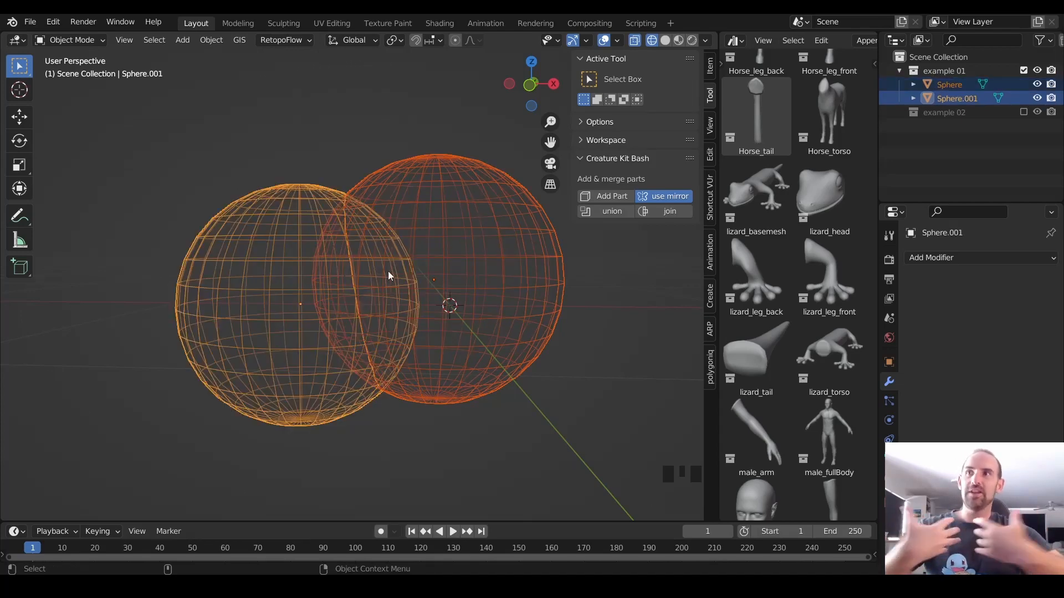
Step: Join the two selected spheres into a single object and switch it to Sculpt Mode
{"action": "middle_click", "coordinate": [419, 254], "text": "alt"}
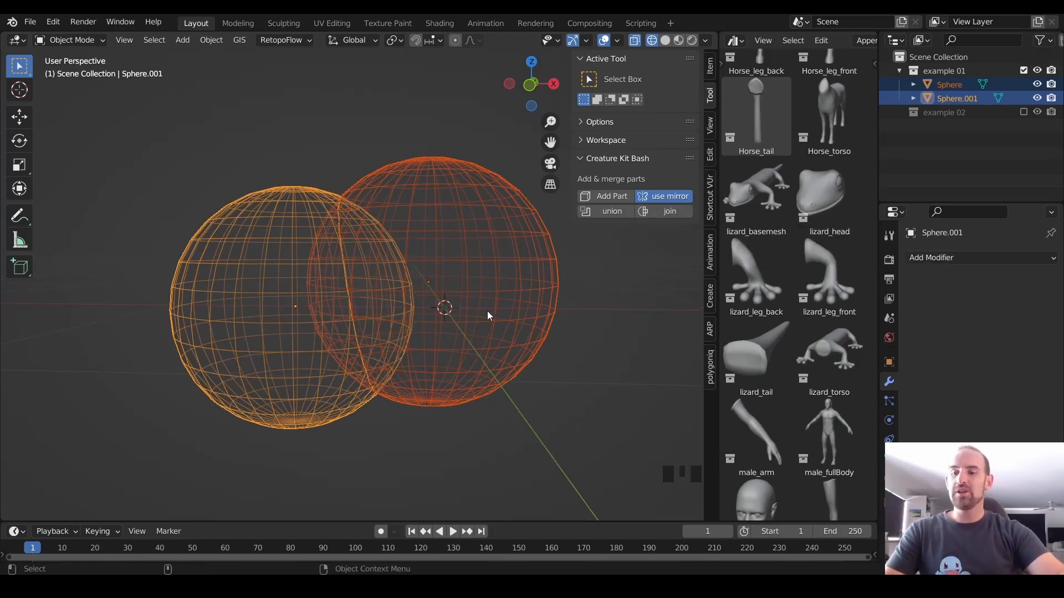
{"action": "key", "text": "ctrl+j"}
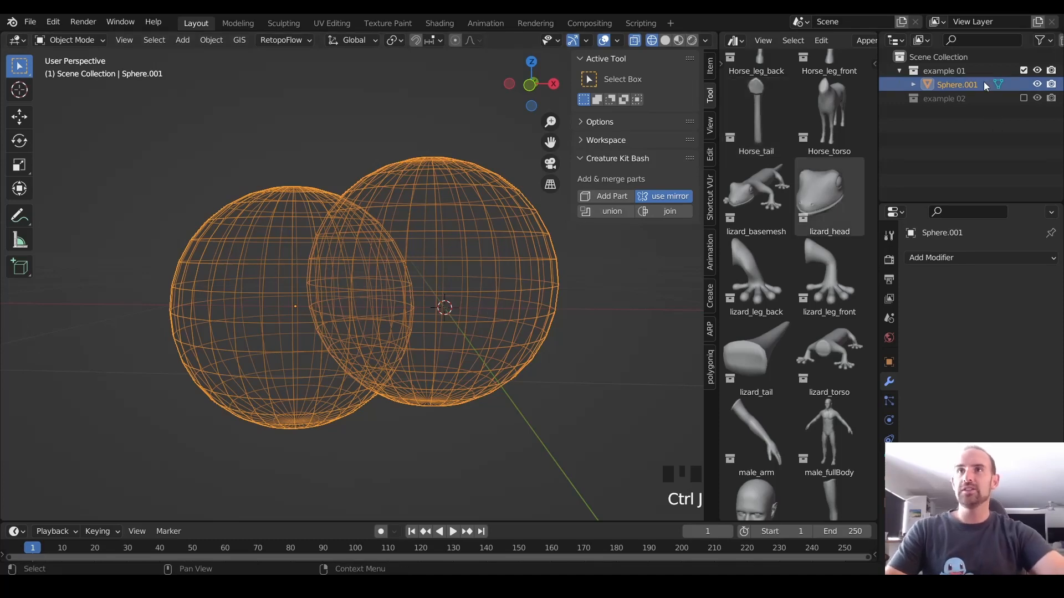
{"action": "key", "text": "ctrl+Tab"}
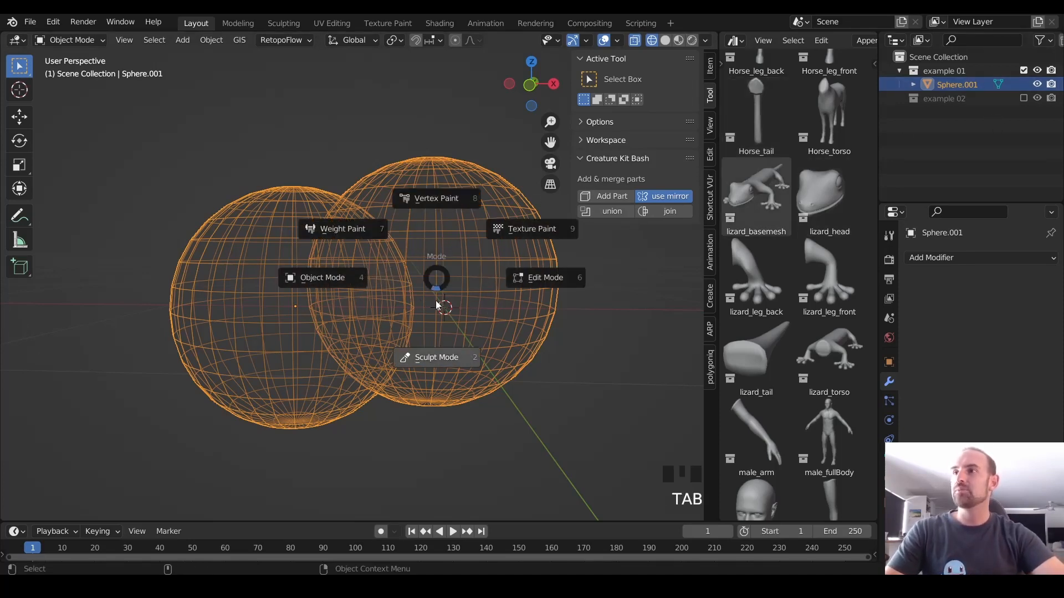
{"action": "left_click", "coordinate": [436, 356]}
Step: Remesh the joined spheres with a voxel size of 0.1 m
{"action": "scroll", "coordinate": [599, 367], "scroll_direction": "down", "scroll_amount": 4}
{"action": "left_click", "coordinate": [610, 381]}
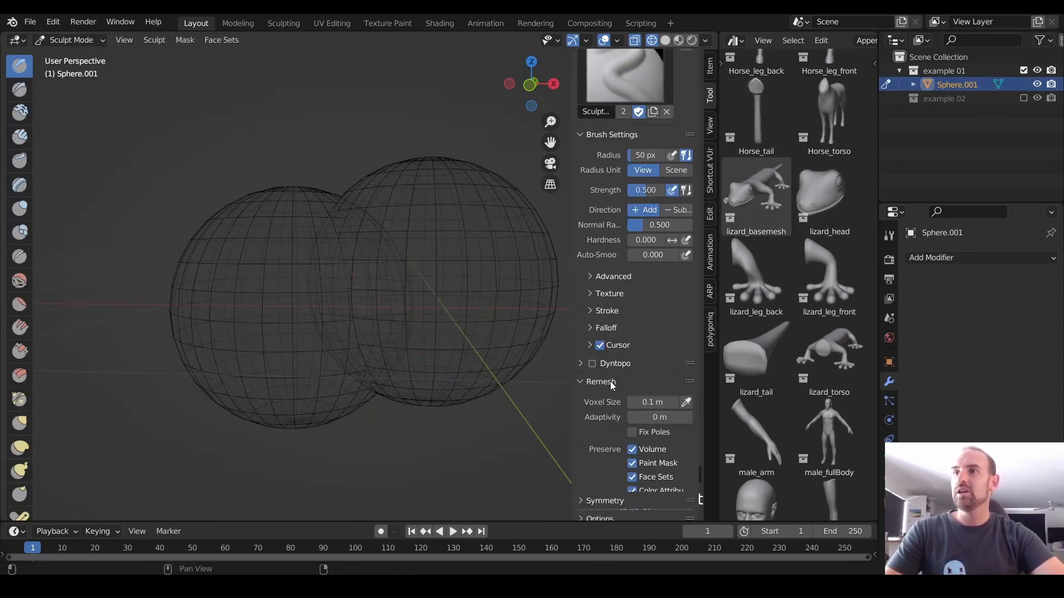
{"action": "left_click_drag", "start_coordinate": [456, 361], "coordinate": [455, 342], "text": "alt"}
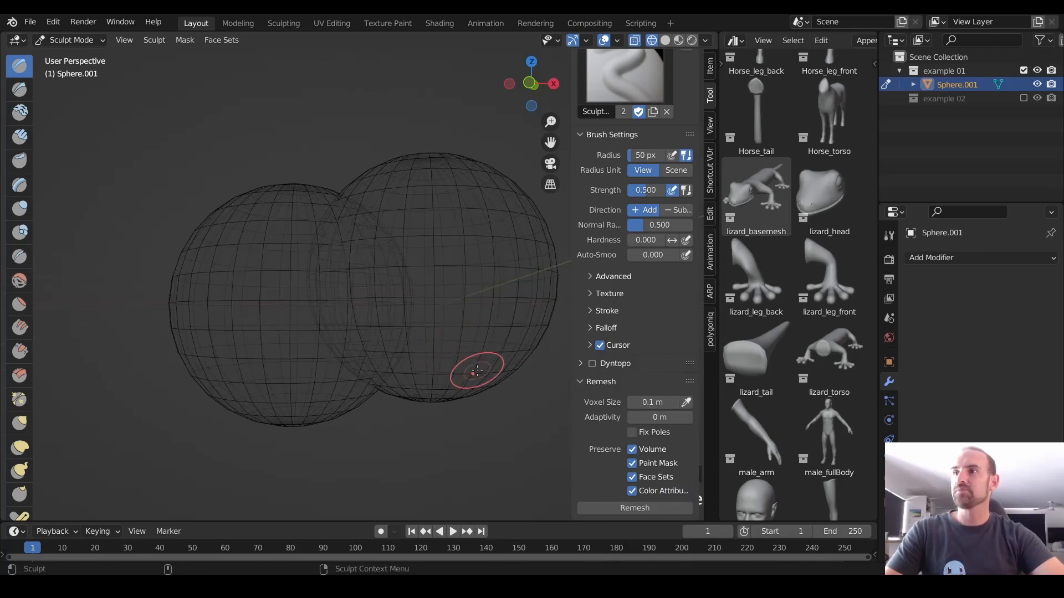
{"action": "left_click", "coordinate": [651, 511]}
Step: Switch to solid shading and examine the remeshed spheres from inside and outside
{"action": "middle_click_drag", "start_coordinate": [374, 311], "coordinate": [388, 323]}
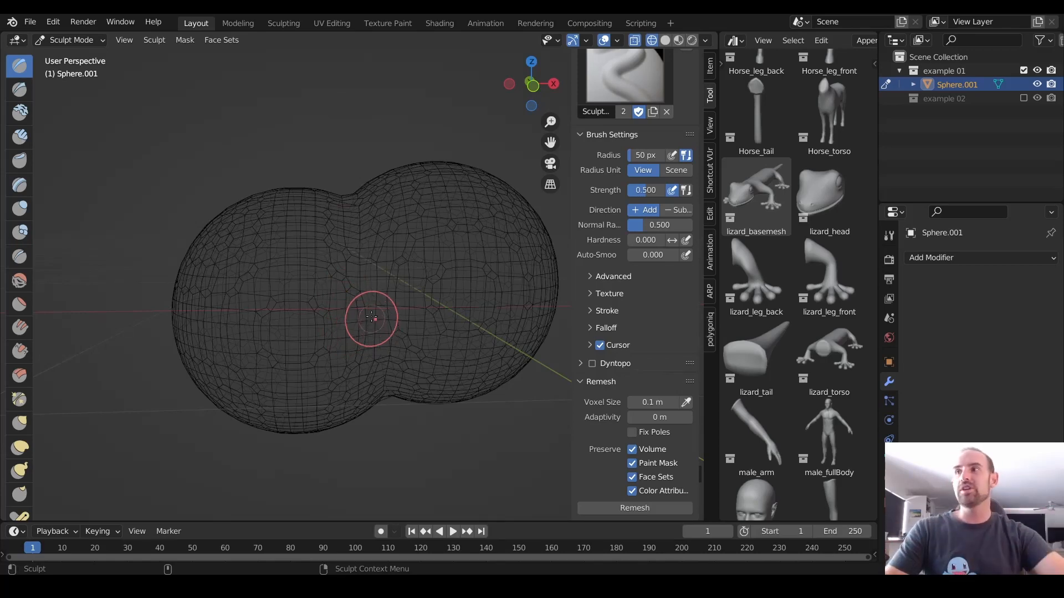
{"action": "scroll", "coordinate": [370, 308], "scroll_direction": "up", "scroll_amount": 6}
{"action": "key", "text": "shift+z"}
{"action": "mouse_move", "coordinate": [427, 302]}
{"action": "middle_mouse_down"}
{"action": "mouse_move", "coordinate": [331, 300]}
{"action": "mouse_move", "coordinate": [373, 290]}
{"action": "middle_mouse_up"}
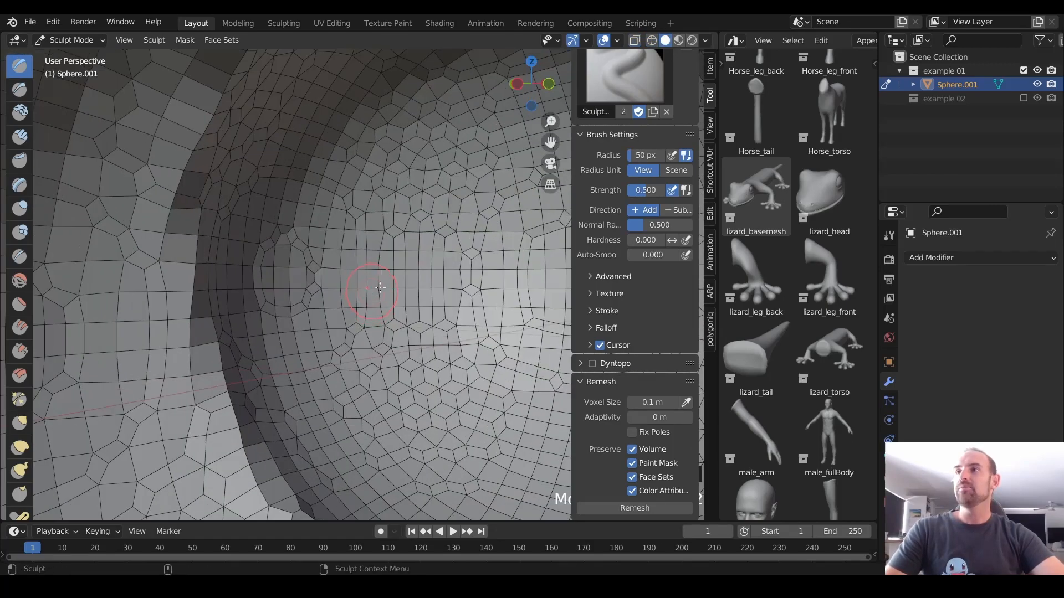
{"action": "scroll", "coordinate": [383, 292], "scroll_direction": "up", "scroll_amount": 2}
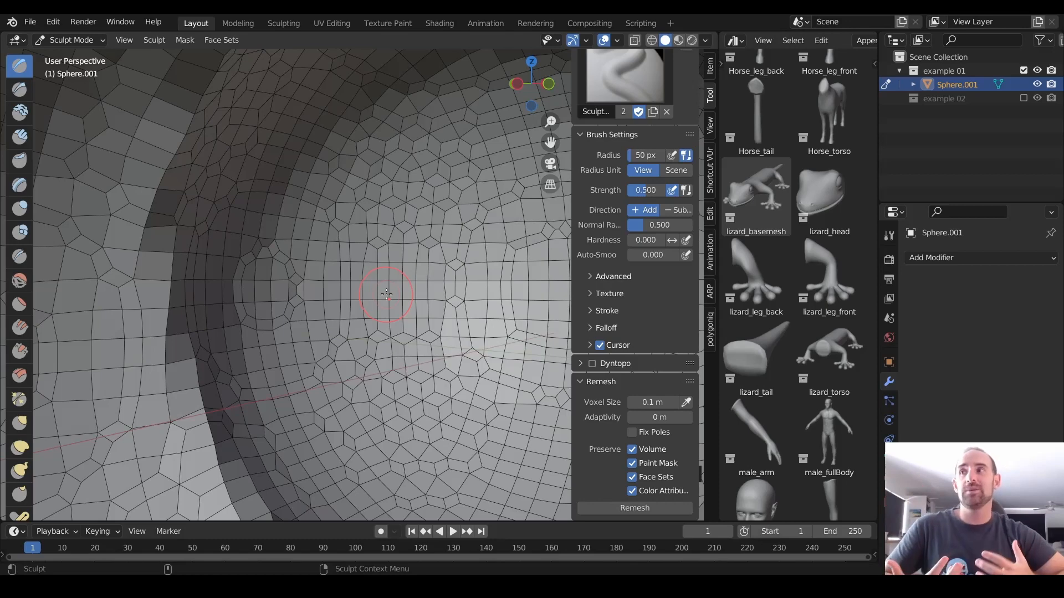
{"action": "scroll", "coordinate": [405, 310], "scroll_direction": "down", "scroll_amount": 4}
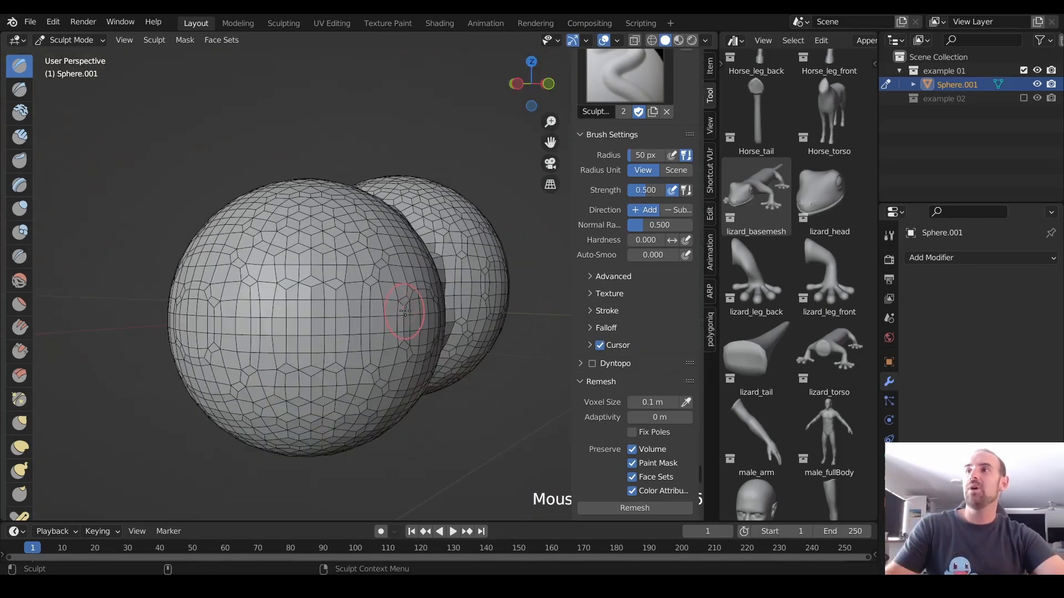
{"action": "middle_click_drag", "start_coordinate": [405, 311], "coordinate": [412, 299]}
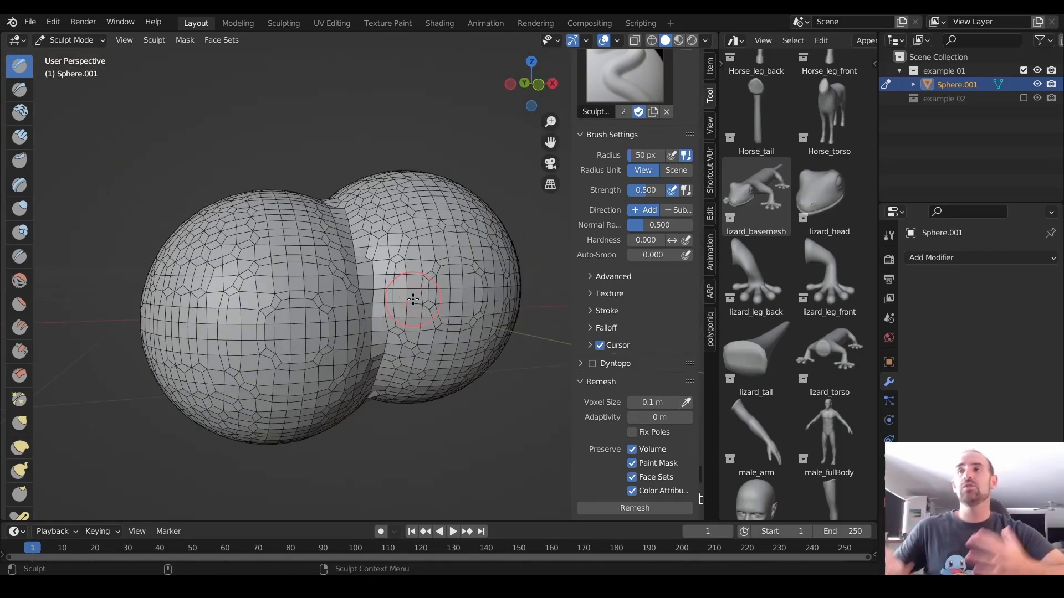
Step: Undo the remesh and the join, and select only the right-hand sphere
{"action": "key", "text": "ctrl+z"}
{"action": "key", "text": "ctrl+z"}
{"action": "key", "text": "ctrl+z"}
{"action": "key", "text": "ctrl+z"}
{"action": "left_click", "coordinate": [443, 277], "text": "alt"}
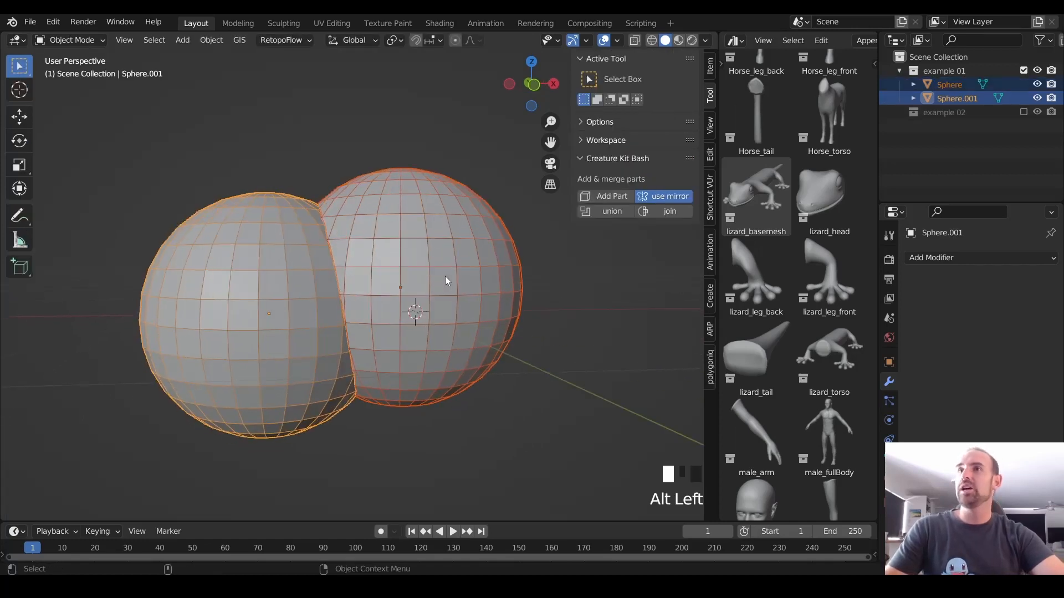
{"action": "left_click", "coordinate": [487, 257]}
{"action": "scroll", "coordinate": [486, 257], "scroll_direction": "down", "scroll_amount": 2}
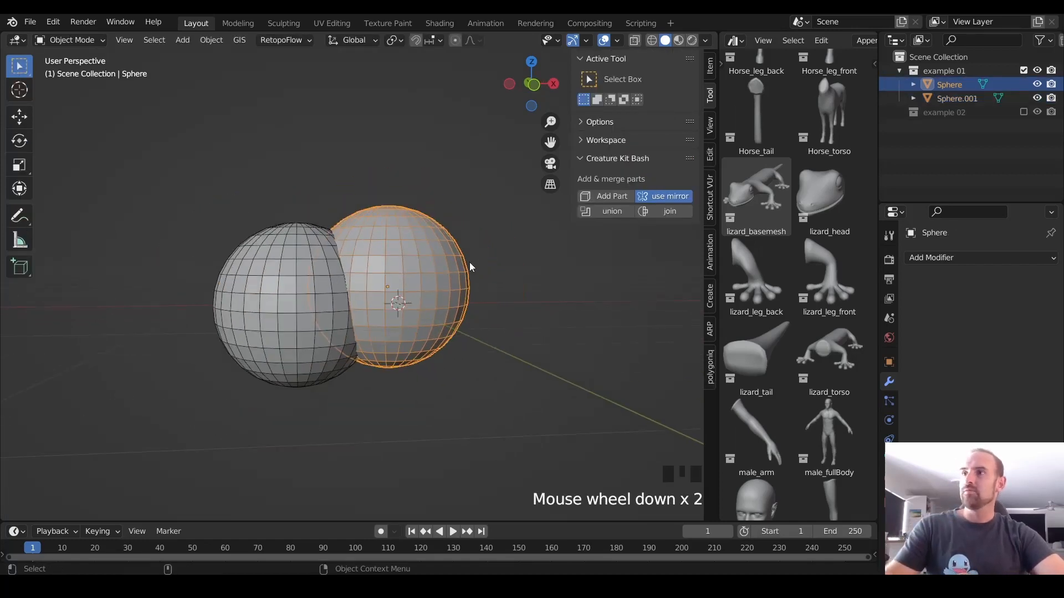
Step: Show the example 02 collection in place of example 01 and select the mirrored tails behind the wolf torso
{"action": "left_click_drag", "start_coordinate": [470, 262], "coordinate": [470, 256], "text": "alt"}
{"action": "scroll", "coordinate": [400, 247], "scroll_direction": "up", "scroll_amount": 1}
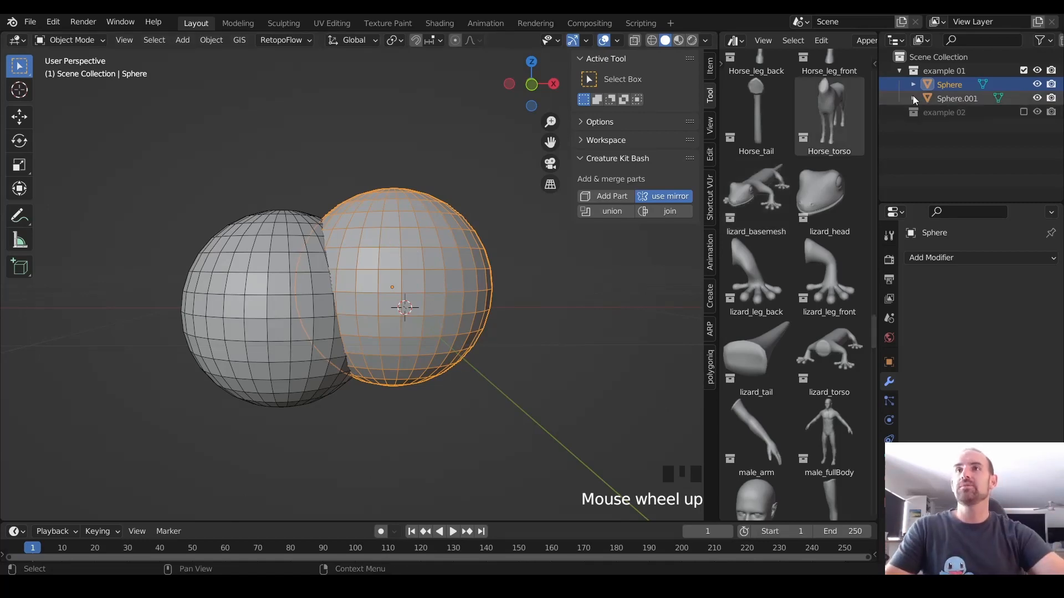
{"action": "left_click_drag", "start_coordinate": [536, 352], "coordinate": [442, 369], "text": "alt"}
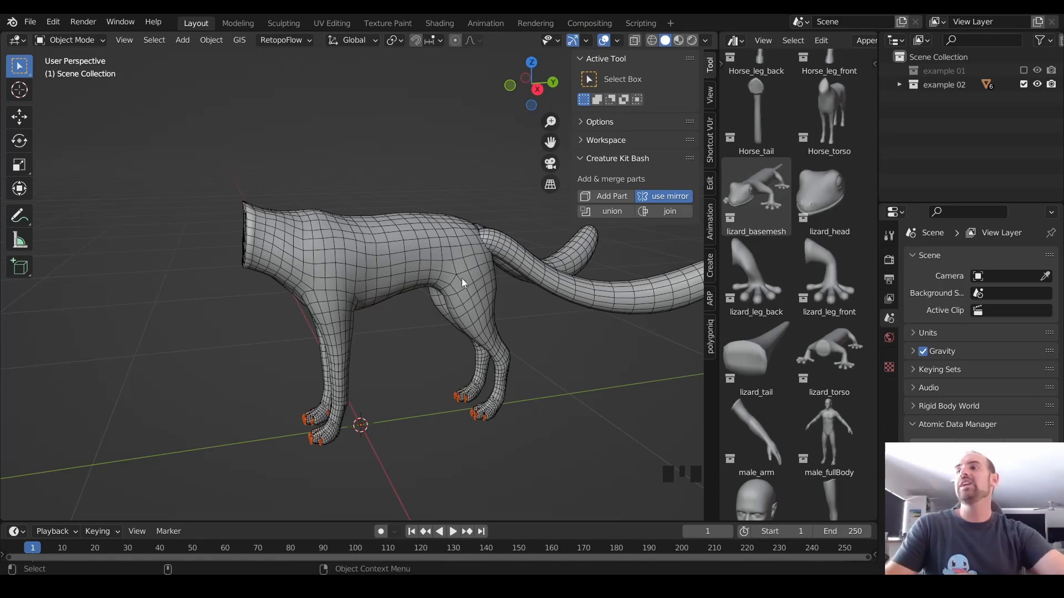
{"action": "left_click", "coordinate": [408, 272]}
{"action": "left_click_drag", "start_coordinate": [503, 265], "coordinate": [386, 353], "text": "alt"}
{"action": "left_click", "coordinate": [437, 288]}
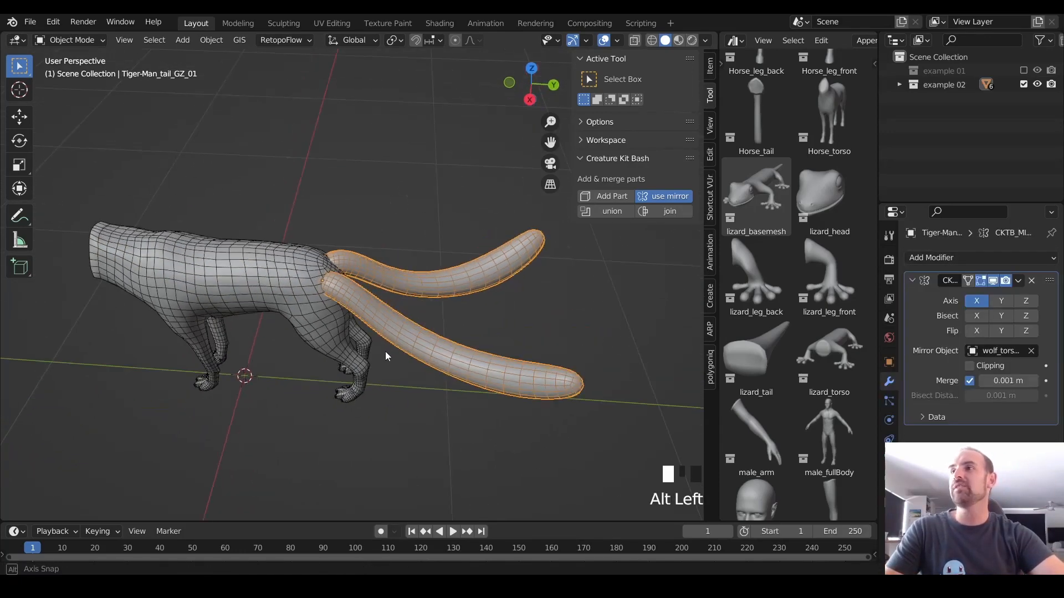
Step: Union the two separated mirrored tails with the wolf torso, and undo that union
{"action": "middle_click_drag", "start_coordinate": [385, 353], "coordinate": [335, 278], "text": "alt"}
{"action": "scroll", "coordinate": [335, 278], "scroll_direction": "up", "scroll_amount": 2}
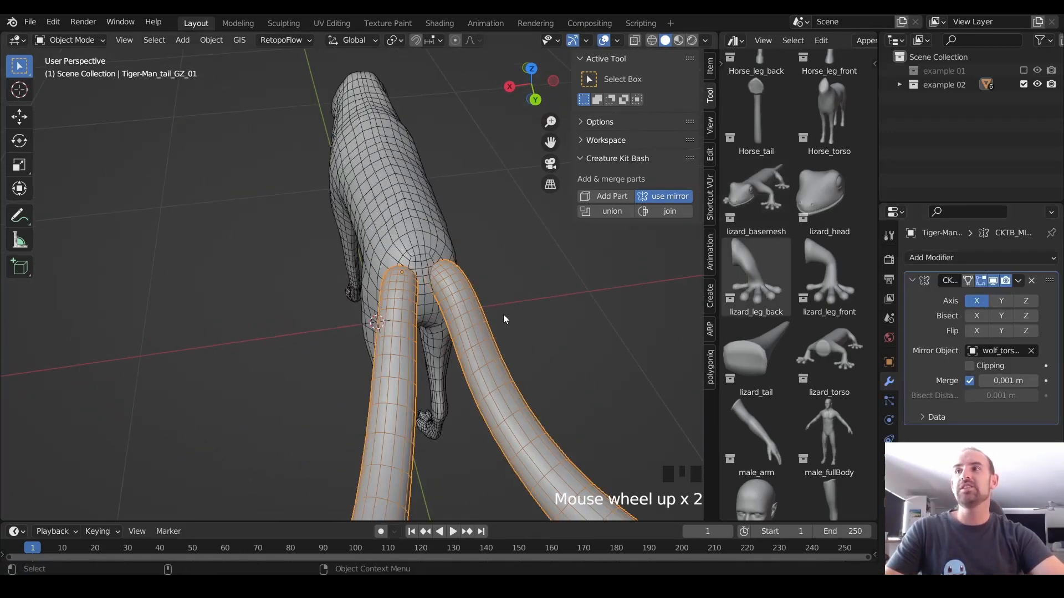
{"action": "scroll", "coordinate": [503, 317], "scroll_direction": "down", "scroll_amount": 2}
{"action": "scroll", "coordinate": [520, 296], "scroll_direction": "up", "scroll_amount": 2}
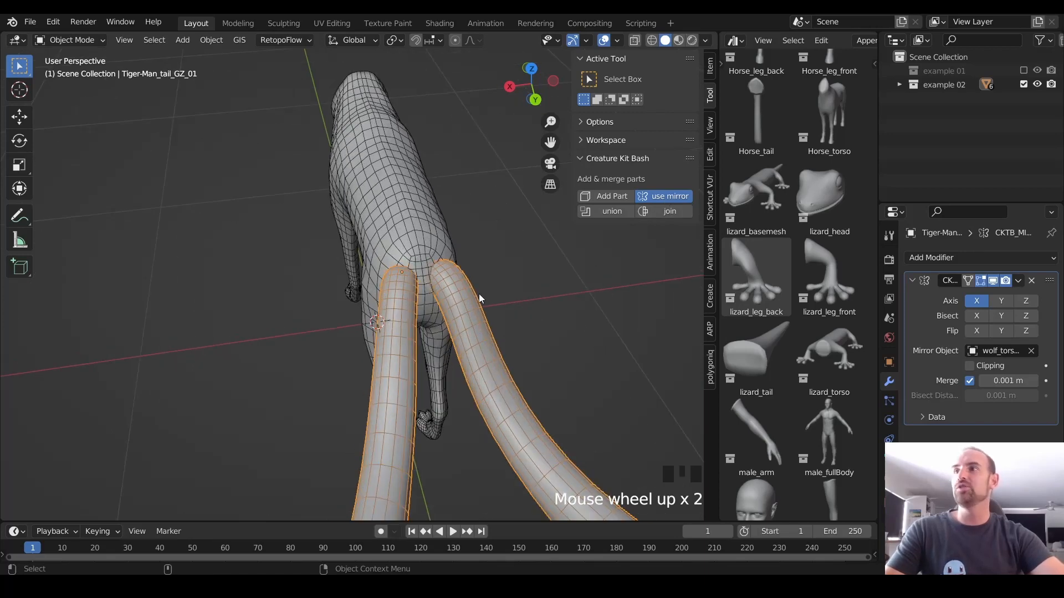
{"action": "left_click_drag", "start_coordinate": [479, 298], "coordinate": [457, 331], "text": "alt"}
{"action": "left_click", "coordinate": [394, 338], "text": "shift"}
{"action": "left_click", "coordinate": [604, 212]}
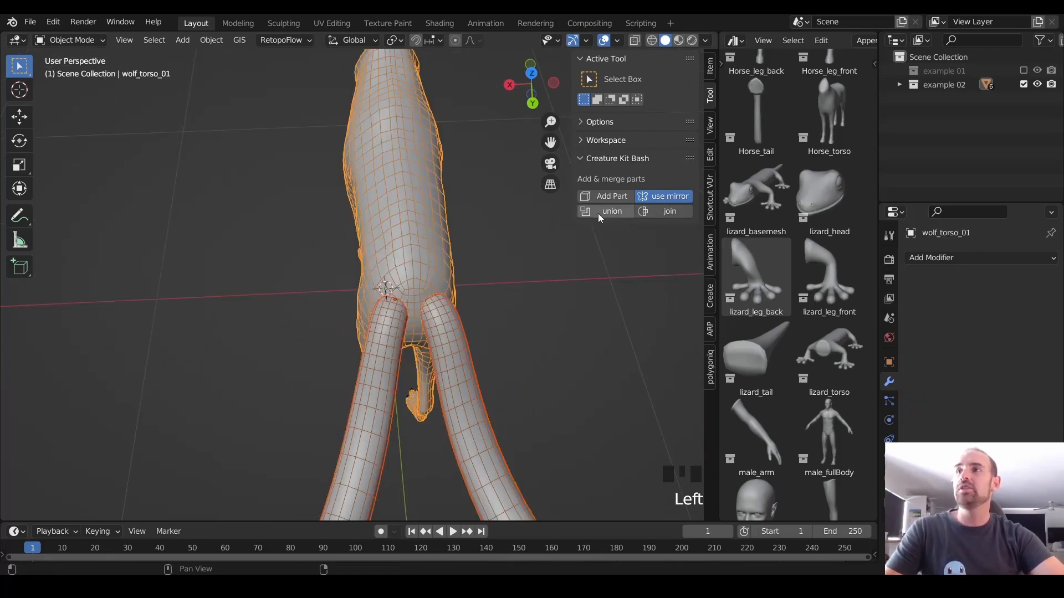
{"action": "key", "text": "ctrl+z"}
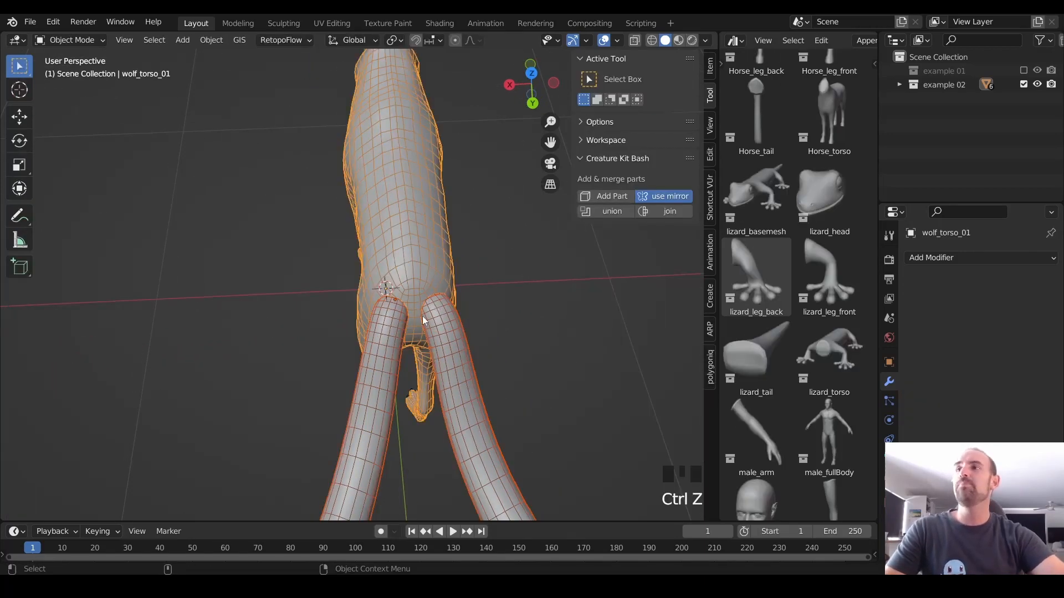
{"action": "key", "text": "ctrl+z"}
Step: Move the mirrored tails about 0.029 m along X towards the centre so that their bases overlap
{"action": "left_click_drag", "start_coordinate": [422, 316], "coordinate": [430, 349], "text": "alt"}
{"action": "scroll", "coordinate": [428, 352], "scroll_direction": "up", "scroll_amount": 2}
{"action": "middle_click_drag", "start_coordinate": [428, 352], "coordinate": [367, 318], "text": "alt"}
{"action": "scroll", "coordinate": [419, 329], "scroll_direction": "up", "scroll_amount": 3}
{"action": "left_click_drag", "start_coordinate": [367, 318], "coordinate": [361, 317], "text": "alt"}
{"action": "key", "text": "g"}
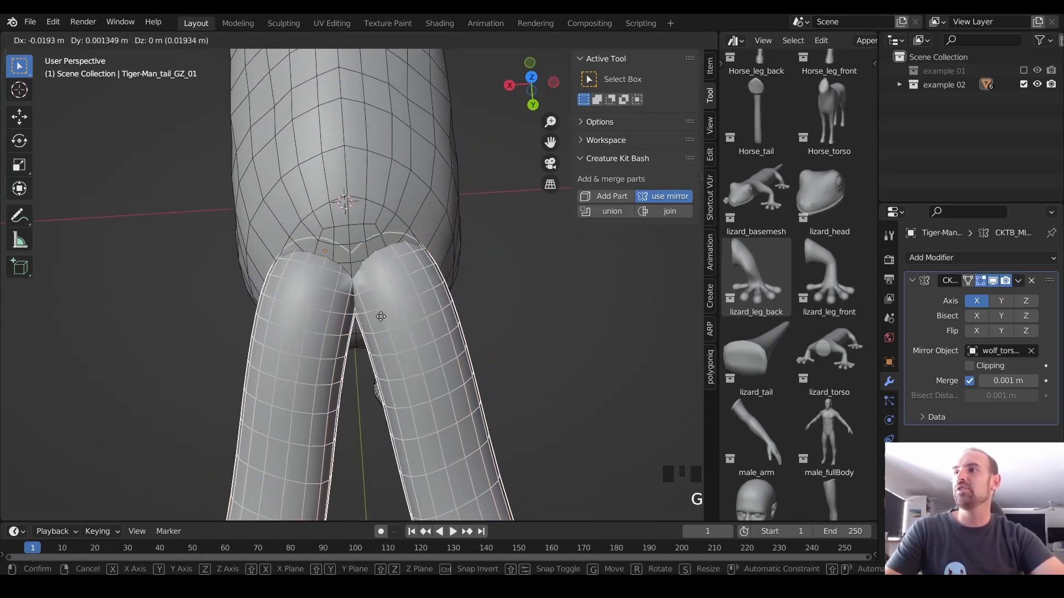
{"action": "left_click", "coordinate": [389, 317]}
{"action": "scroll", "coordinate": [383, 238], "scroll_direction": "down", "scroll_amount": 3}
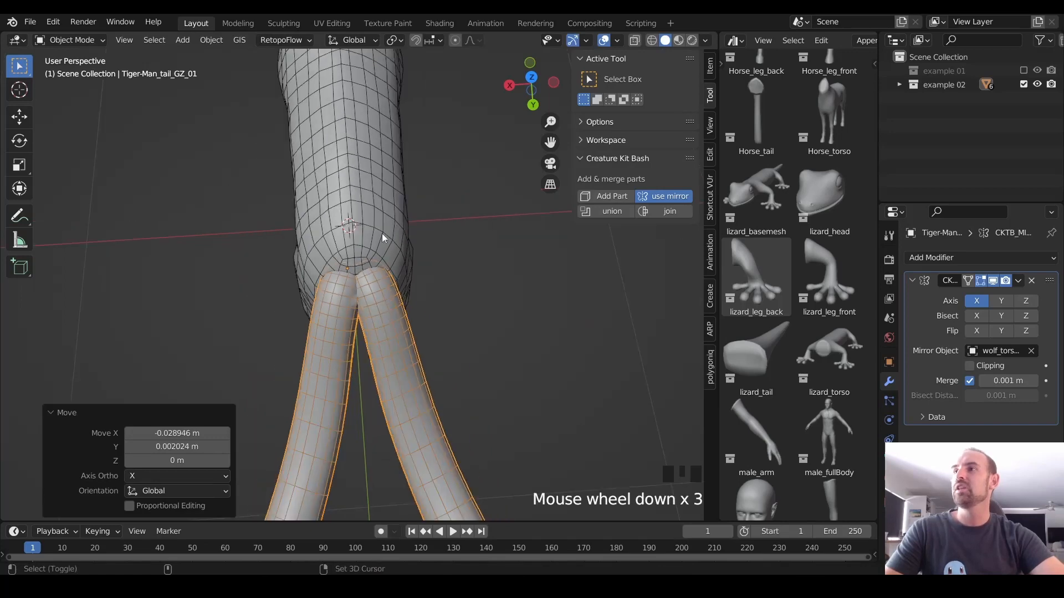
Step: Try to union the overlapping tails with the wolf torso, and undo both the union and the tail move
{"action": "left_click", "coordinate": [382, 233], "text": "shift"}
{"action": "left_click", "coordinate": [610, 211]}
{"action": "scroll", "coordinate": [380, 348], "scroll_direction": "down", "scroll_amount": 2}
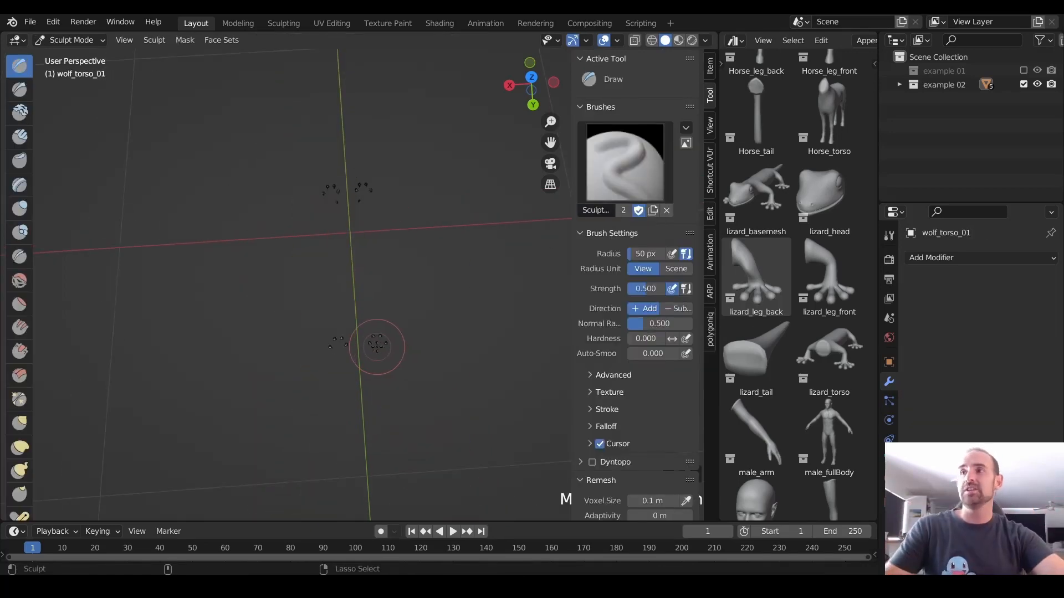
{"action": "scroll", "coordinate": [377, 348], "scroll_direction": "up", "scroll_amount": 2}
{"action": "key", "text": "ctrl+z"}
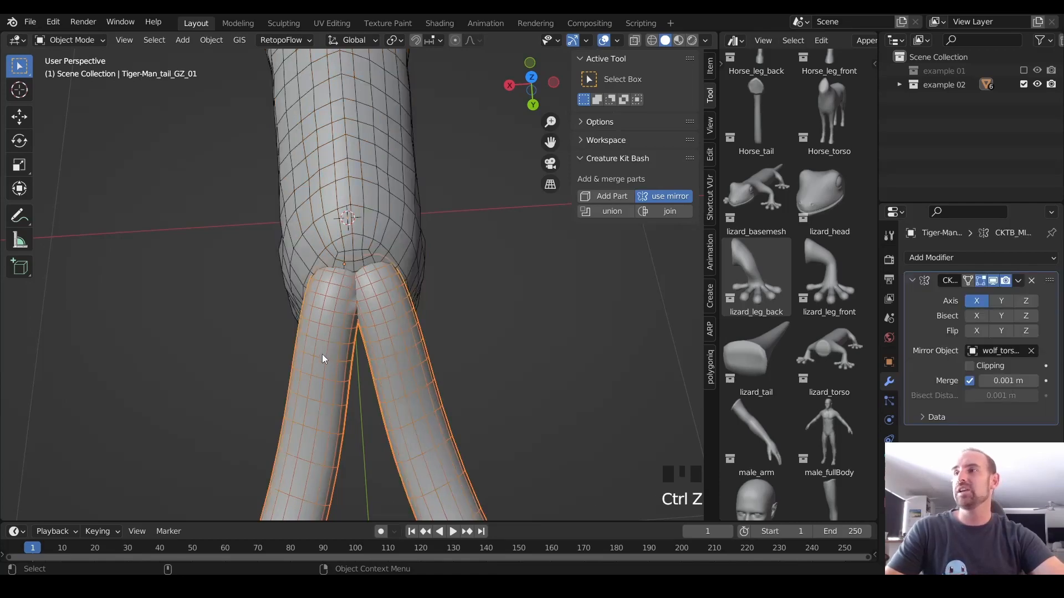
{"action": "key", "text": "ctrl+z"}
Step: Isolate the mirrored tails in local view and move them about 0.03 m along X so that their bases intersect
{"action": "left_click_drag", "start_coordinate": [324, 354], "coordinate": [377, 307], "text": "alt"}
{"action": "key", "text": "slash"}
{"action": "scroll", "coordinate": [399, 249], "scroll_direction": "up", "scroll_amount": 2}
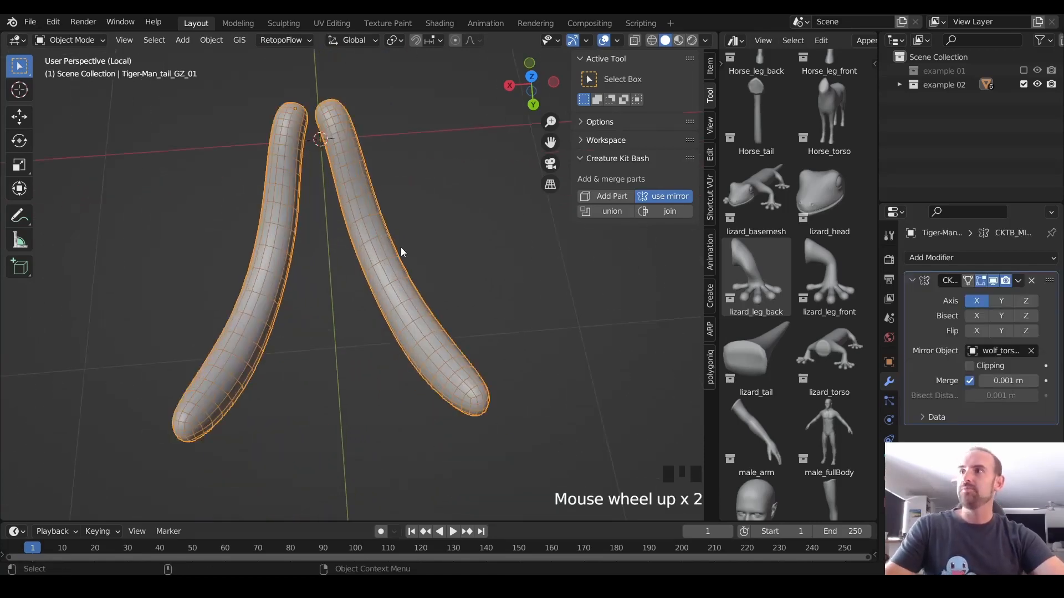
{"action": "left_click_drag", "start_coordinate": [401, 248], "coordinate": [411, 302], "text": "alt"}
{"action": "middle_click_drag", "start_coordinate": [411, 302], "coordinate": [391, 263], "text": "alt"}
{"action": "scroll", "coordinate": [348, 320], "scroll_direction": "up", "scroll_amount": 2}
{"action": "key", "text": "g"}
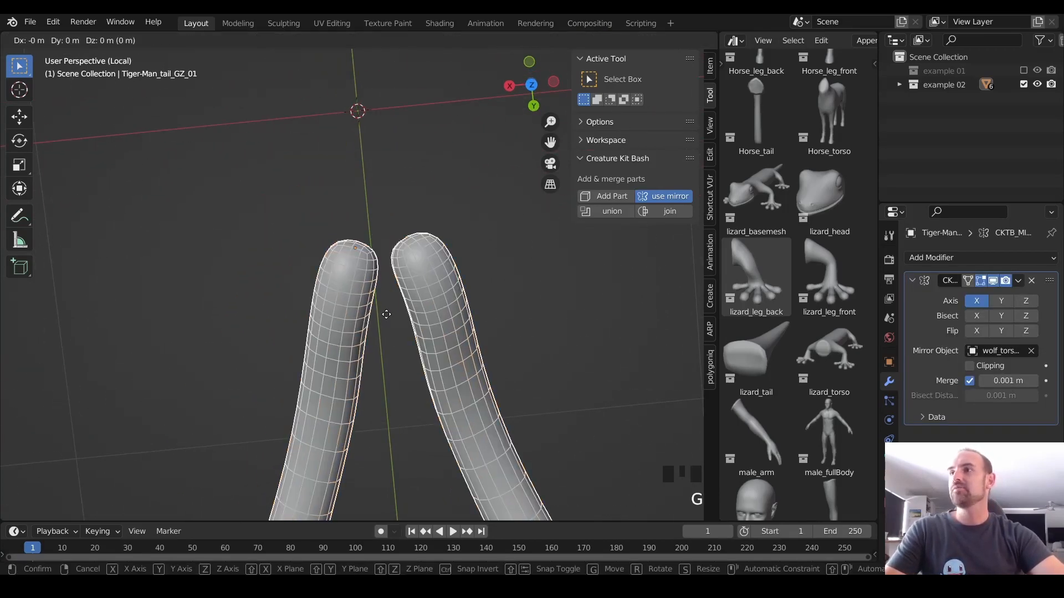
{"action": "left_click", "coordinate": [405, 315]}
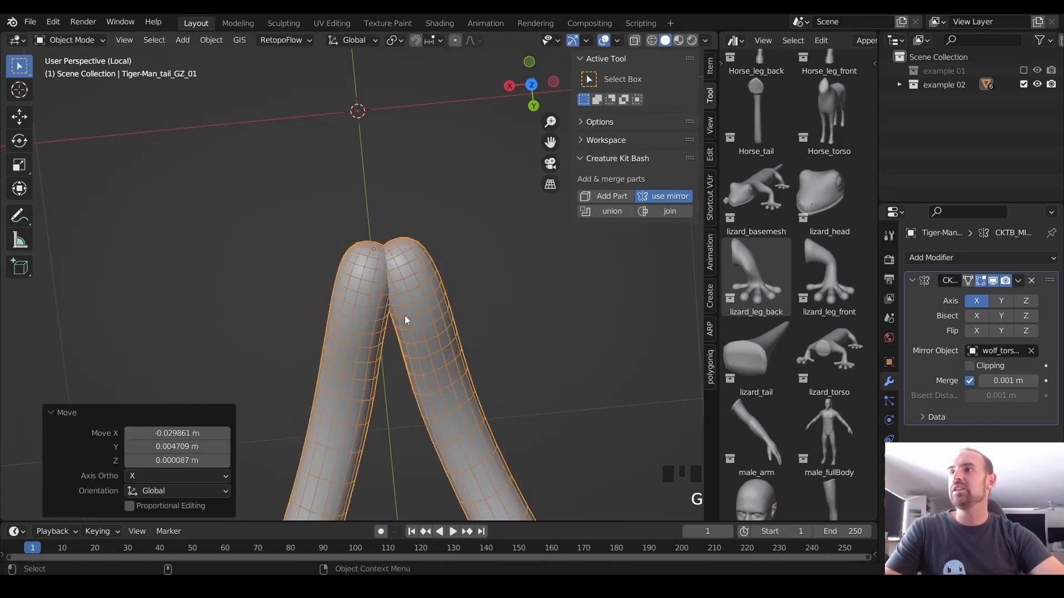
Step: Switch to wireframe shading and examine the geometry where the two tail bases intersect
{"action": "mouse_move", "coordinate": [404, 315]}
{"action": "left_mouse_down", "text": "alt"}
{"action": "mouse_move", "coordinate": [424, 265]}
{"action": "mouse_move", "coordinate": [419, 285]}
{"action": "left_mouse_up", "text": "alt"}
{"action": "key", "text": "z"}
{"action": "left_click", "coordinate": [380, 271]}
{"action": "middle_click_drag", "start_coordinate": [419, 285], "coordinate": [400, 283], "text": "alt"}
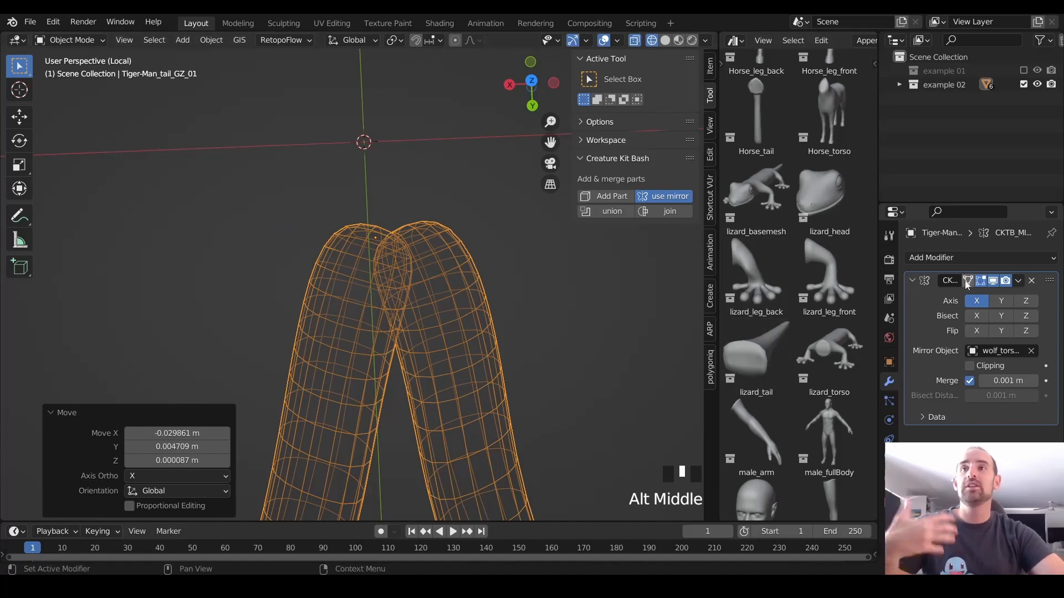
Step: Apply the tails' Mirror modifier and reveal the tail object in the scene hierarchy
{"action": "left_click", "coordinate": [1018, 281]}
{"action": "left_click", "coordinate": [1002, 295]}
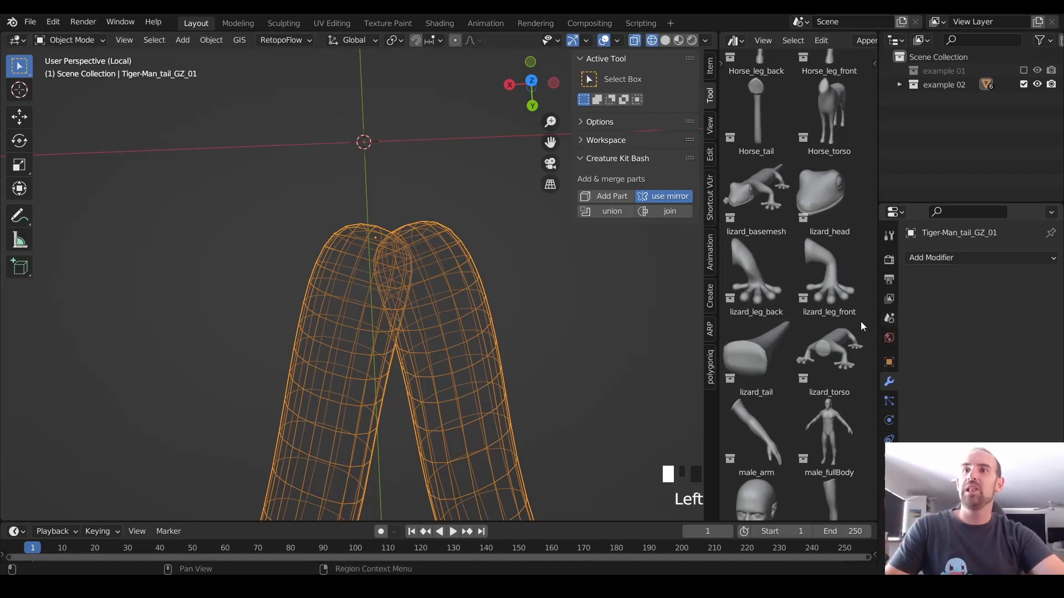
{"action": "scroll", "coordinate": [480, 284], "scroll_direction": "up", "scroll_amount": 2}
{"action": "middle_click_drag", "start_coordinate": [480, 284], "coordinate": [390, 284], "text": "alt"}
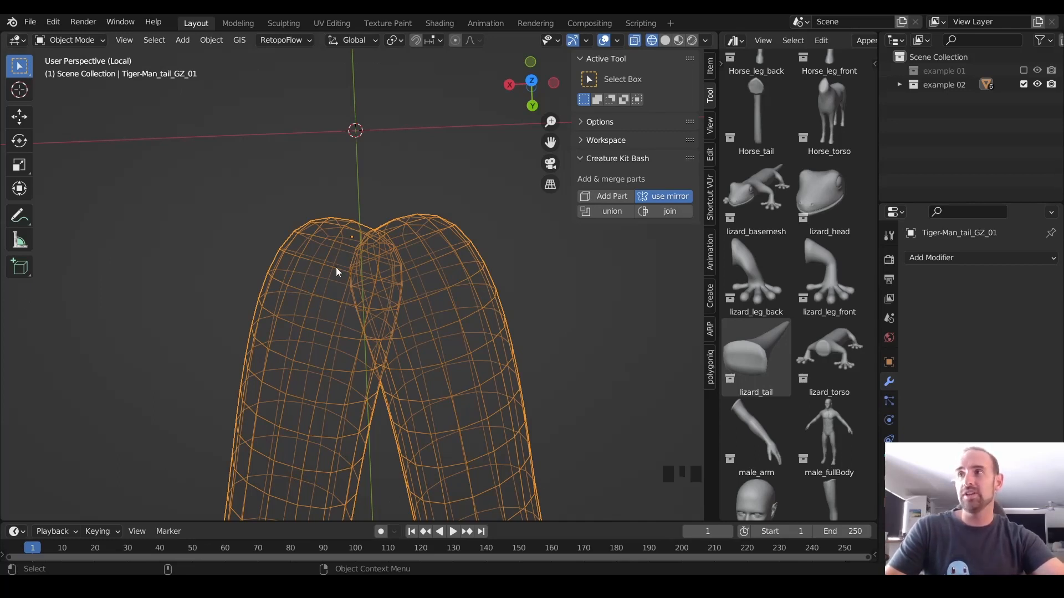
{"action": "key", "text": "KP_Decimal"}
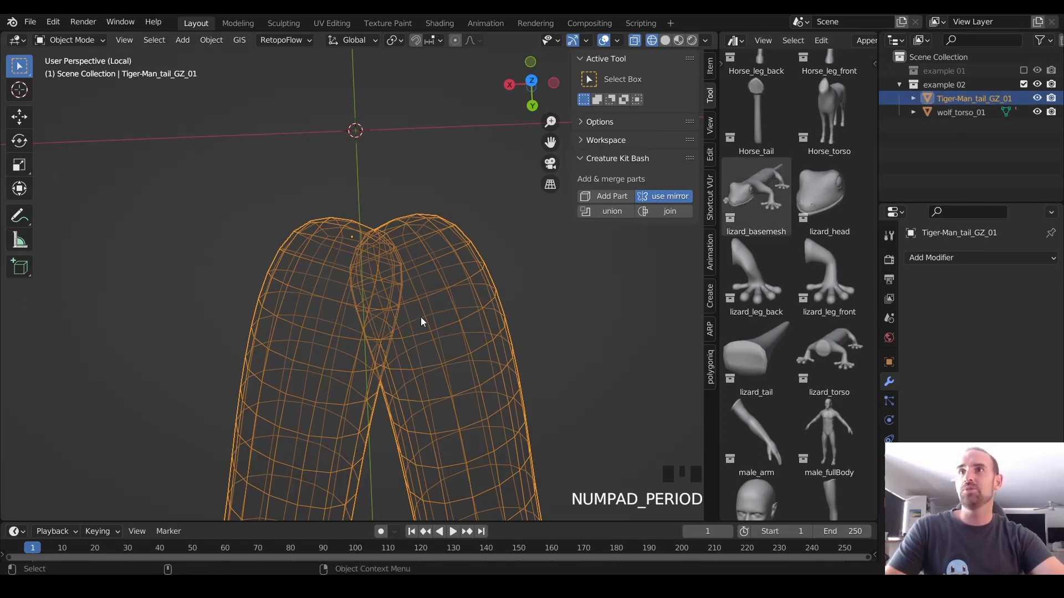
Step: Undo the modifier application, the tail move and the isolation, and return to solid shading
{"action": "key", "text": "ctrl+z"}
{"action": "key", "text": "ctrl+z"}
{"action": "key", "text": "ctrl+z"}
{"action": "key", "text": "ctrl+z"}
{"action": "key", "text": "ctrl+z"}
{"action": "key", "text": "ctrl+z"}
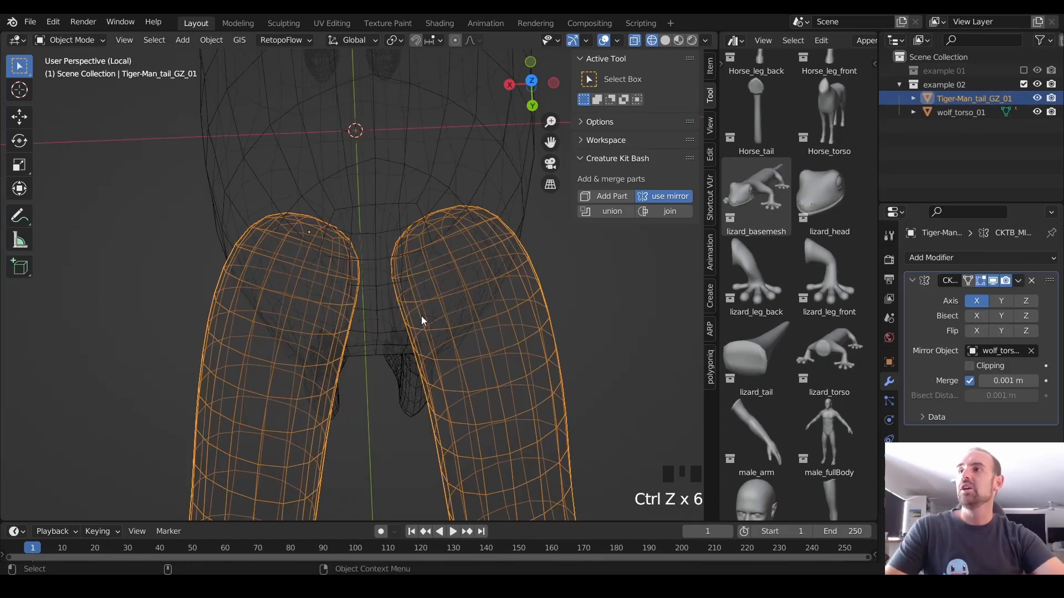
{"action": "key", "text": "z"}
{"action": "left_click", "coordinate": [481, 320]}
{"action": "scroll", "coordinate": [481, 320], "scroll_direction": "down", "scroll_amount": 3}
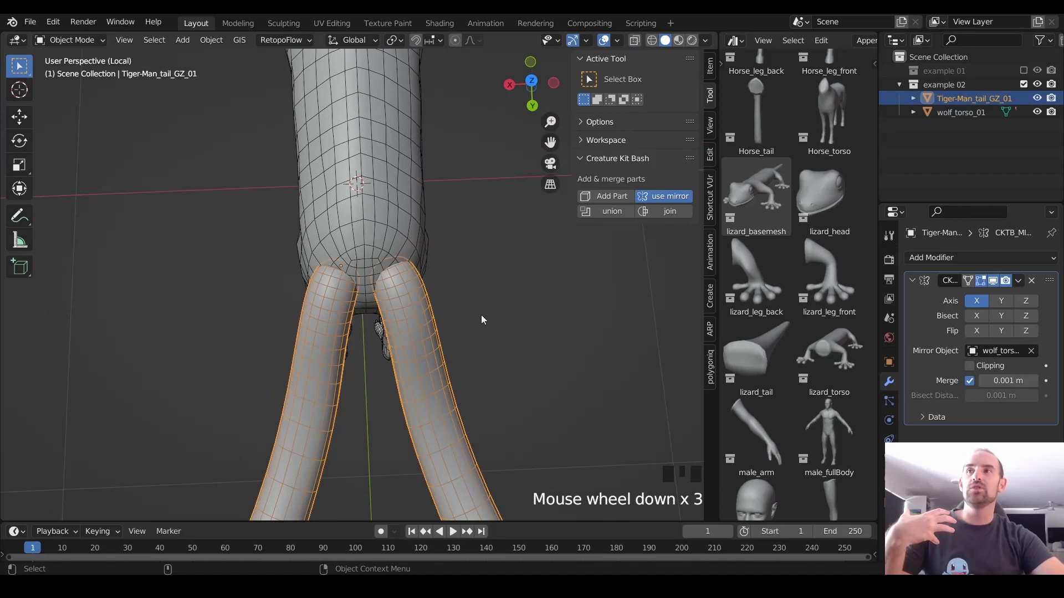
Step: Move the mirrored tails about 0.01 m along X so that they sit closer without overlapping, and undo the move
{"action": "scroll", "coordinate": [481, 315], "scroll_direction": "down", "scroll_amount": 4}
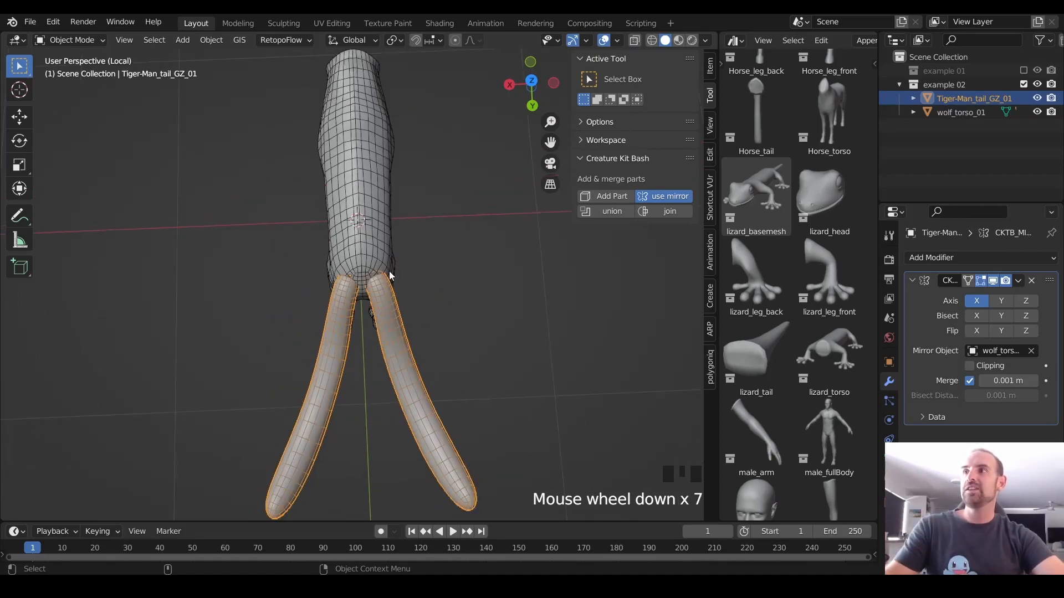
{"action": "scroll", "coordinate": [437, 268], "scroll_direction": "up", "scroll_amount": 4}
{"action": "key", "text": "g"}
{"action": "left_click", "coordinate": [447, 269]}
{"action": "scroll", "coordinate": [377, 151], "scroll_direction": "down", "scroll_amount": 2}
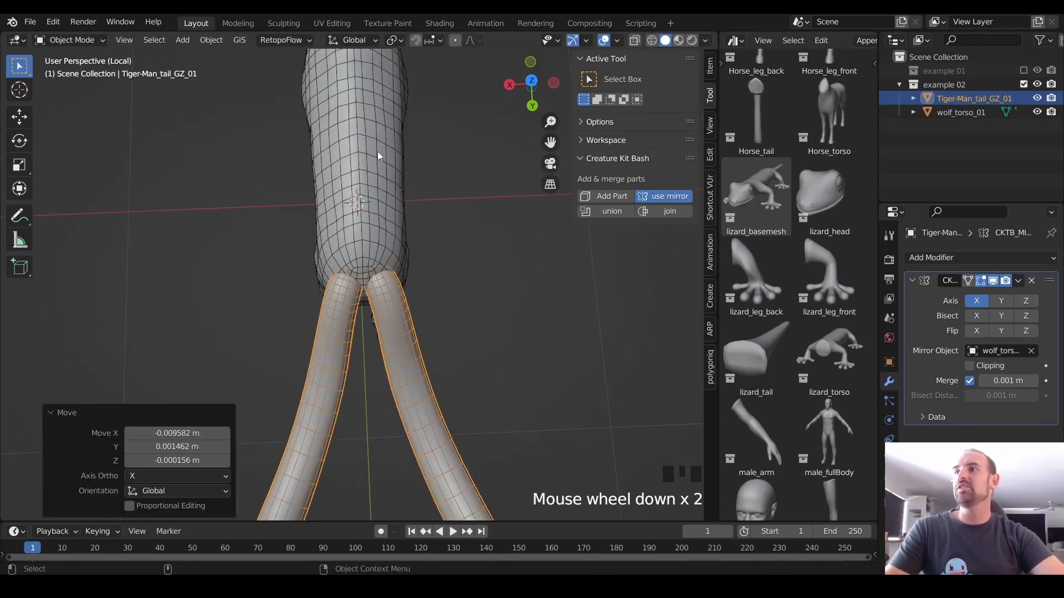
{"action": "key", "text": "ctrl+z"}
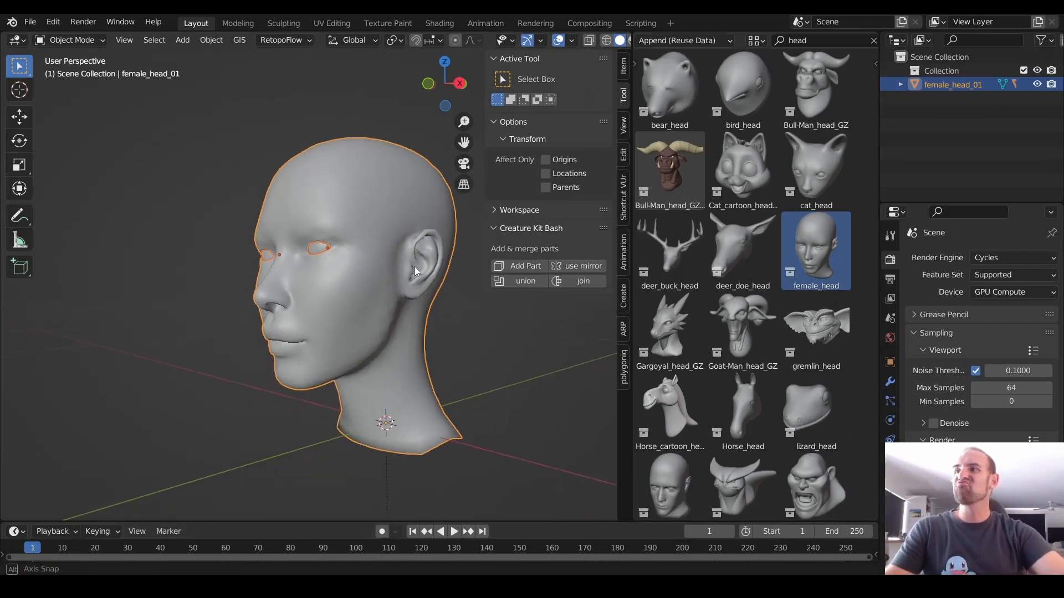
Step: Switch to the Blender window with the female head and hide the head mesh to examine the separate eyes and teeth
{"action": "mouse_move", "coordinate": [415, 267]}
{"action": "middle_mouse_down"}
{"action": "mouse_move", "coordinate": [379, 277]}
{"action": "mouse_move", "coordinate": [396, 270]}
{"action": "middle_mouse_up"}
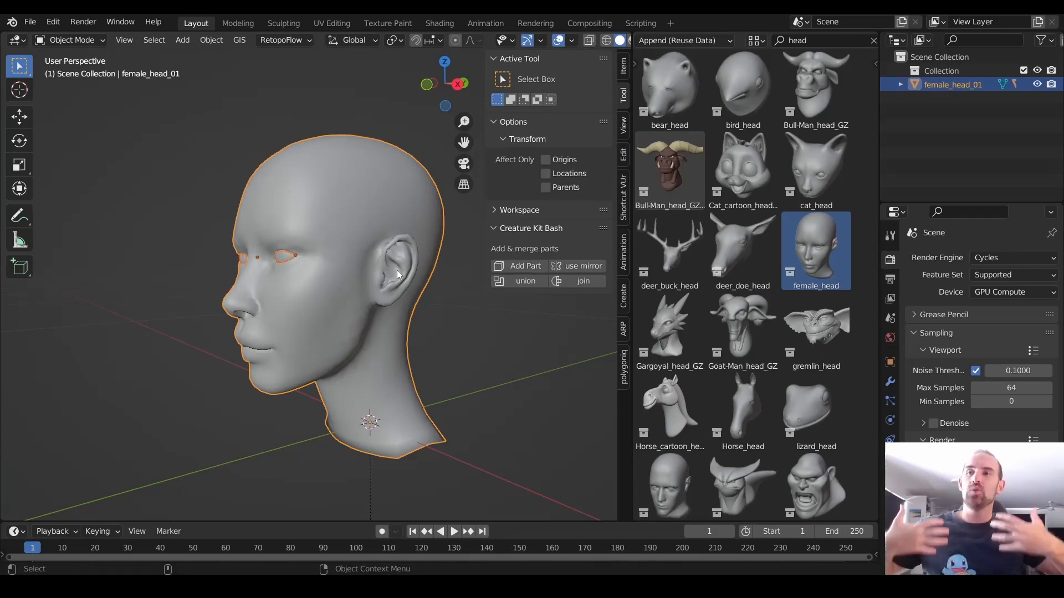
{"action": "middle_click_drag", "start_coordinate": [367, 258], "coordinate": [293, 298]}
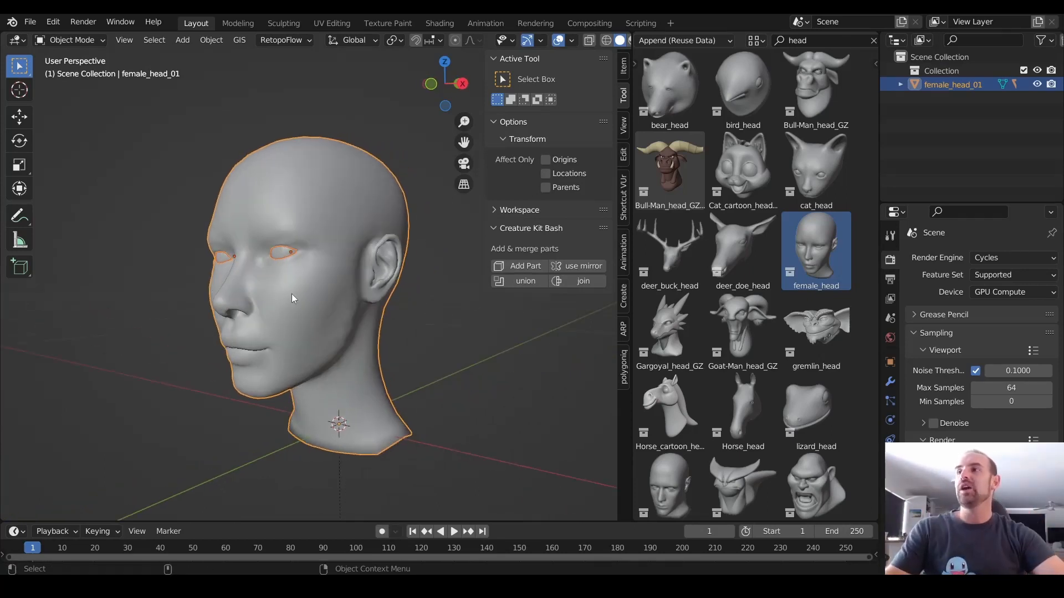
{"action": "middle_click_drag", "start_coordinate": [306, 232], "coordinate": [313, 291]}
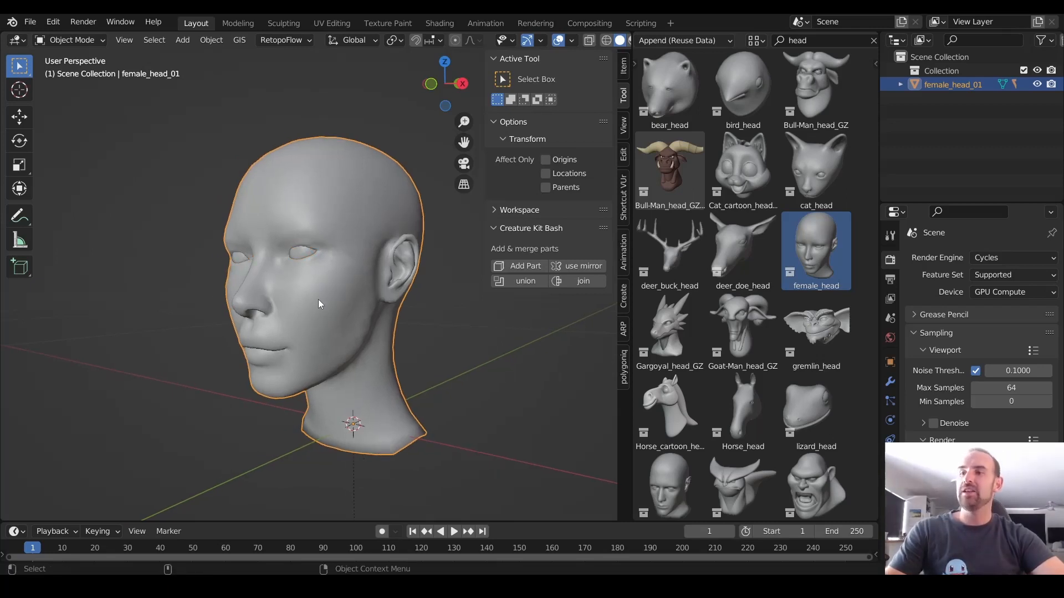
{"action": "key", "text": "h"}
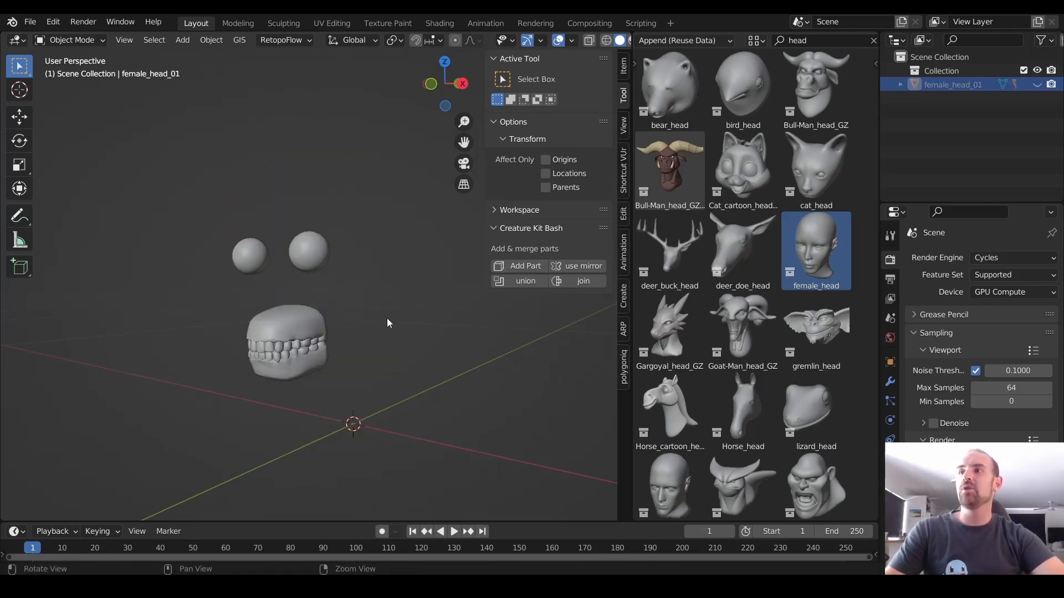
{"action": "middle_click_drag", "start_coordinate": [387, 318], "coordinate": [330, 297]}
Step: Unhide the female head and try to union it with all the eye and teeth parts
{"action": "key", "text": "alt+h"}
{"action": "key", "text": "a"}
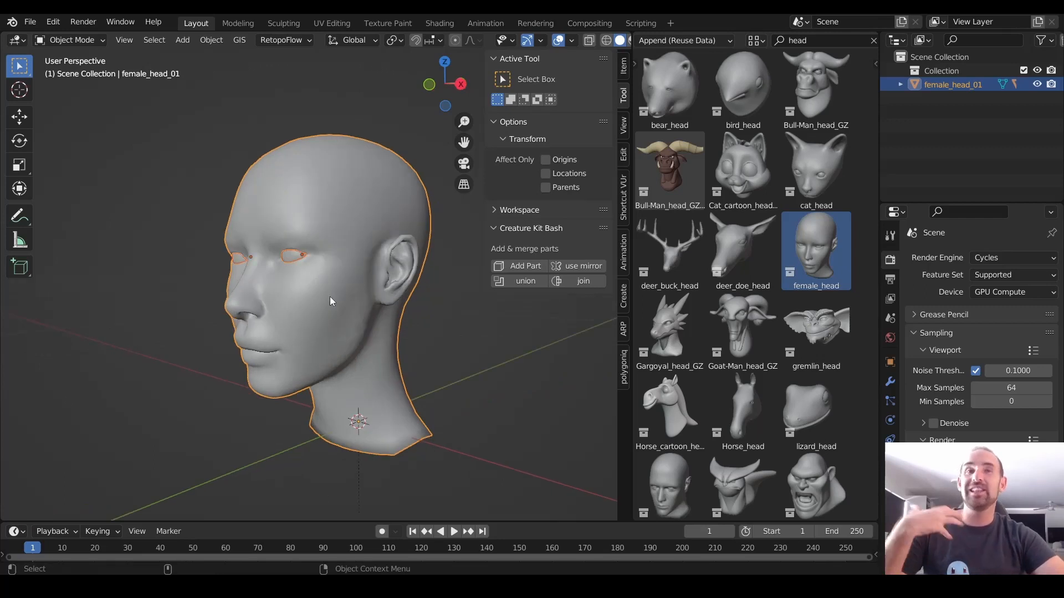
{"action": "scroll", "coordinate": [321, 295], "scroll_direction": "up", "scroll_amount": 1}
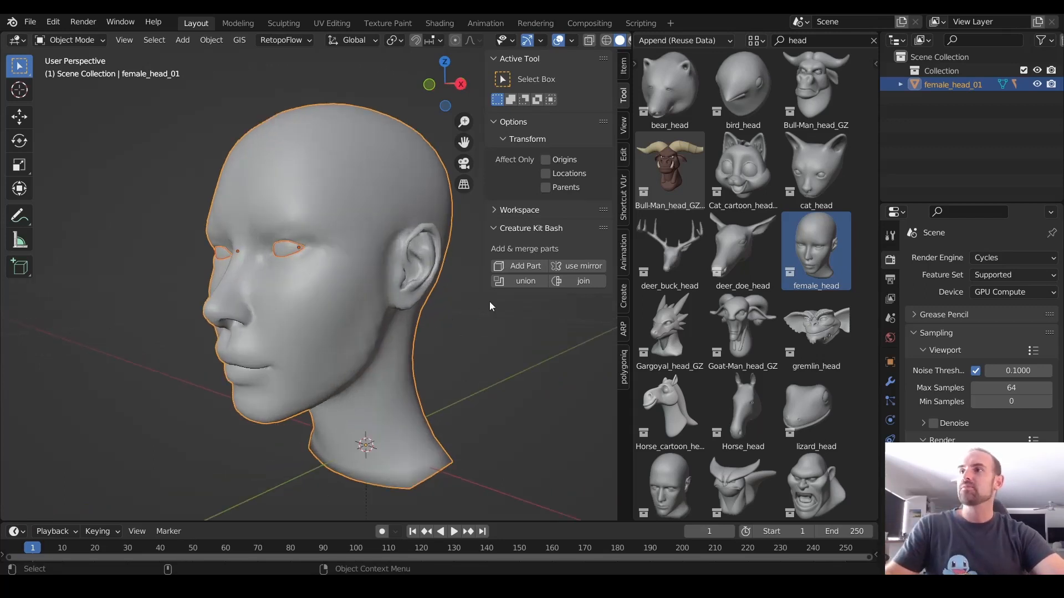
{"action": "left_click", "coordinate": [496, 282]}
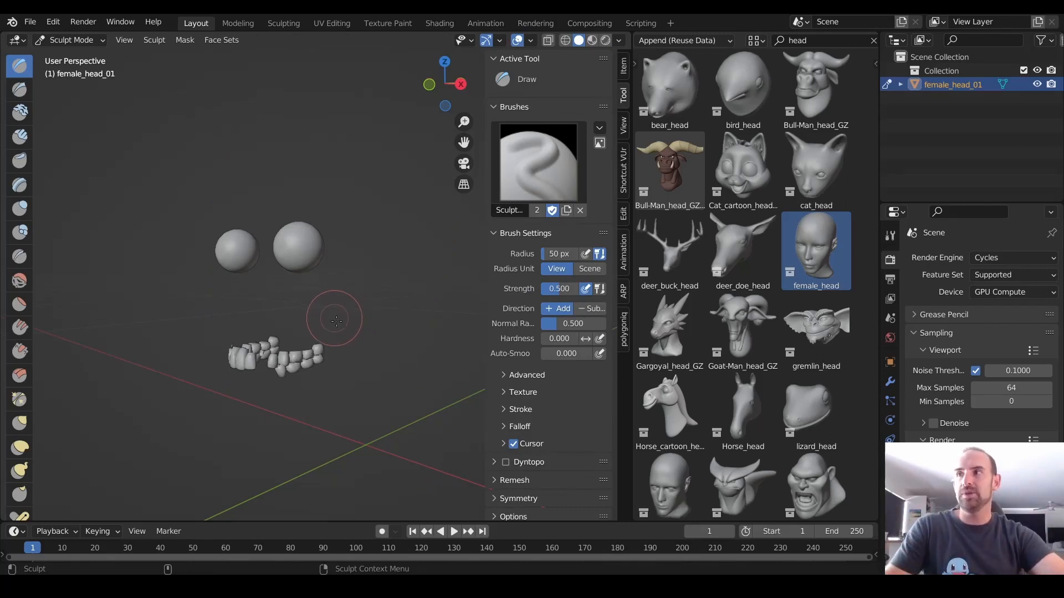
Step: Undo the head union and select only the nearer eye together with the female head, examining how they overlap
{"action": "left_click_drag", "start_coordinate": [283, 255], "coordinate": [317, 275], "text": "alt"}
{"action": "right_click_drag", "start_coordinate": [317, 275], "coordinate": [347, 310], "text": "alt"}
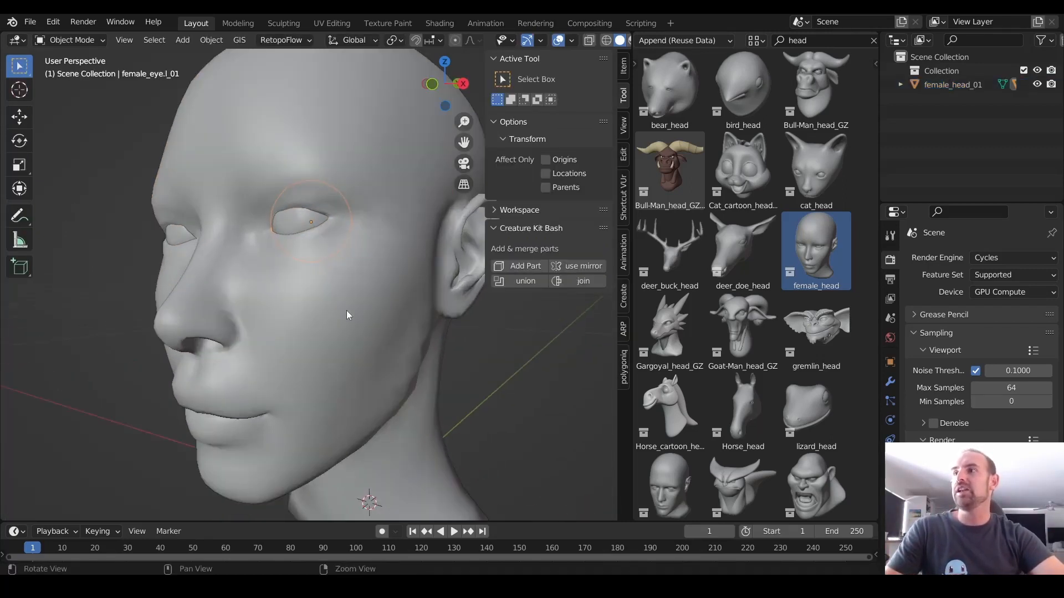
{"action": "left_click_drag", "start_coordinate": [347, 310], "coordinate": [289, 304], "text": "alt"}
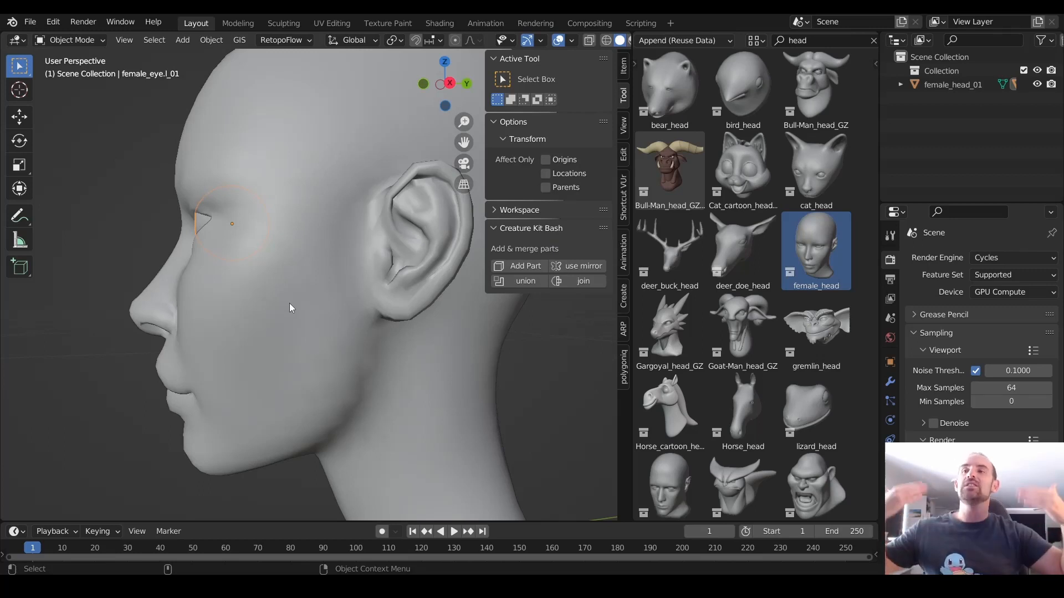
{"action": "left_click_drag", "start_coordinate": [289, 304], "coordinate": [304, 264], "text": "alt"}
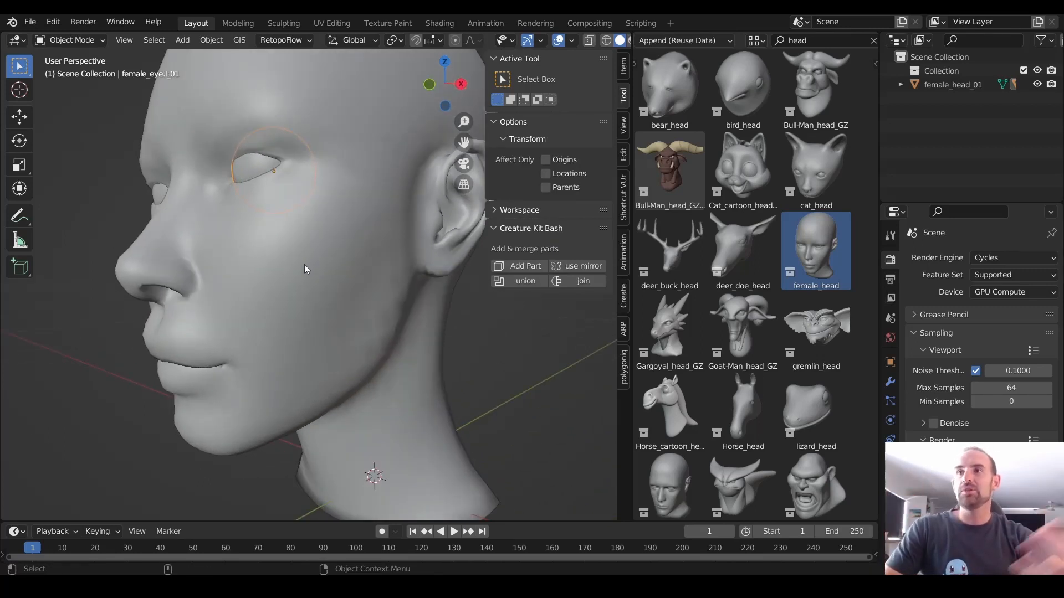
{"action": "middle_click_drag", "start_coordinate": [311, 252], "coordinate": [322, 300], "text": "alt"}
{"action": "right_click_drag", "start_coordinate": [322, 301], "coordinate": [339, 280], "text": "alt"}
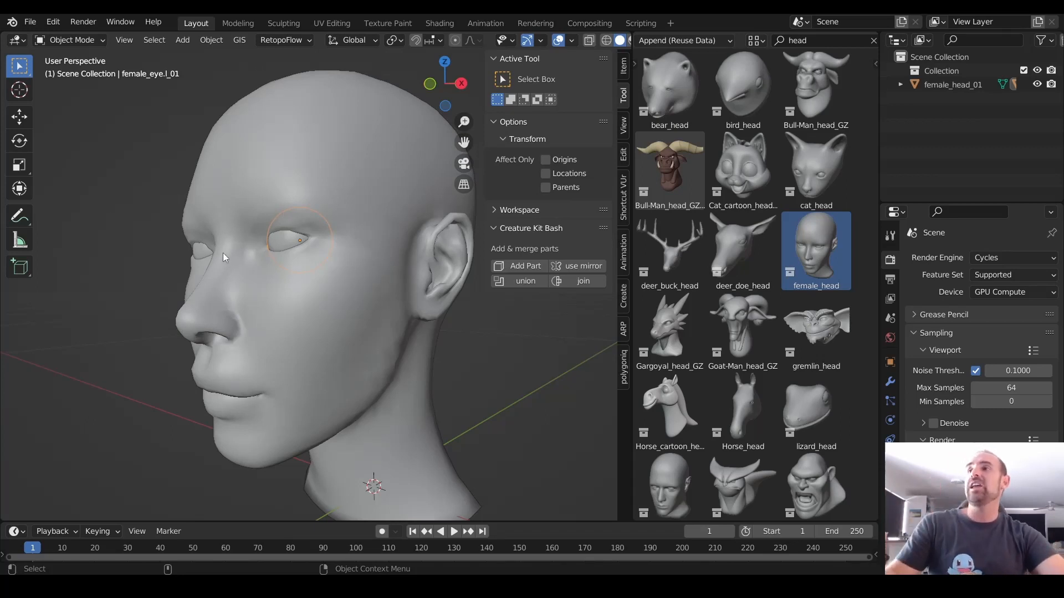
{"action": "left_click", "coordinate": [198, 248], "text": "shift"}
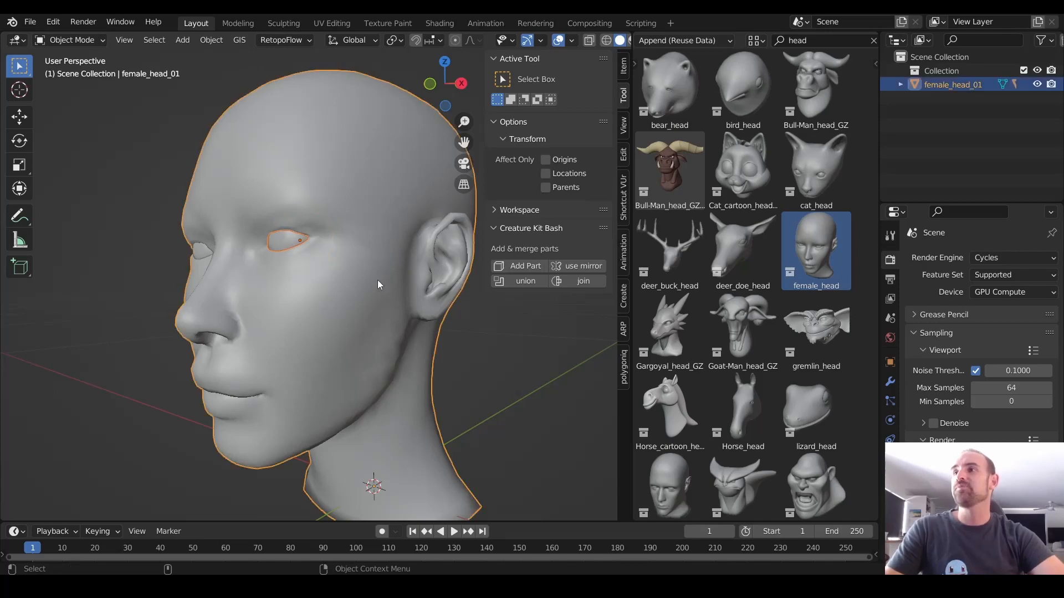
Step: Union the nearer eye with the female head, examine the merged eyelid corner up close, and undo the union
{"action": "left_click", "coordinate": [511, 280]}
{"action": "scroll", "coordinate": [325, 284], "scroll_direction": "up", "scroll_amount": 1}
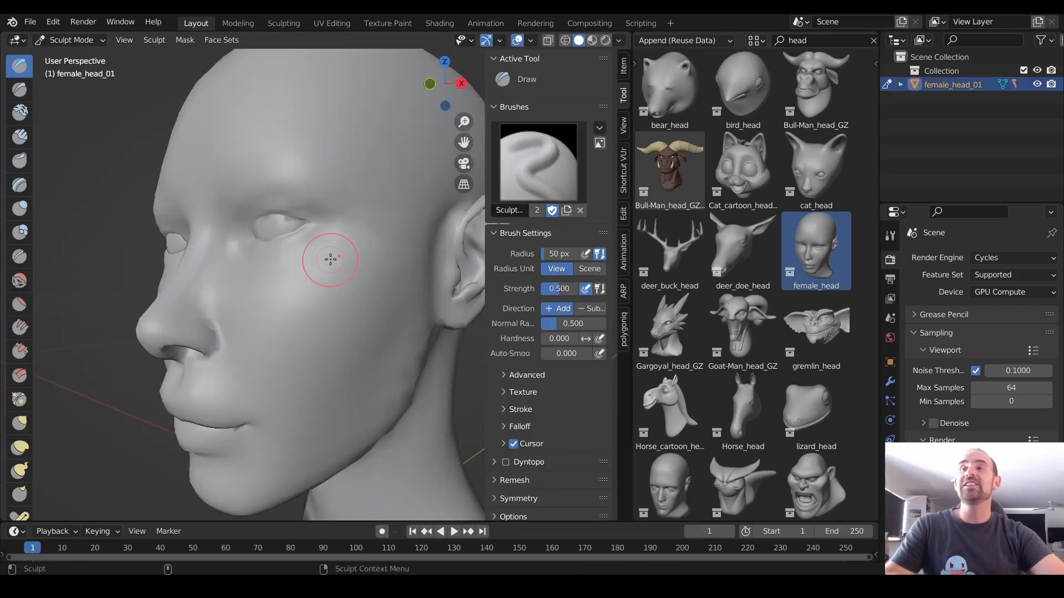
{"action": "right_click_drag", "start_coordinate": [323, 257], "coordinate": [341, 277], "text": "alt"}
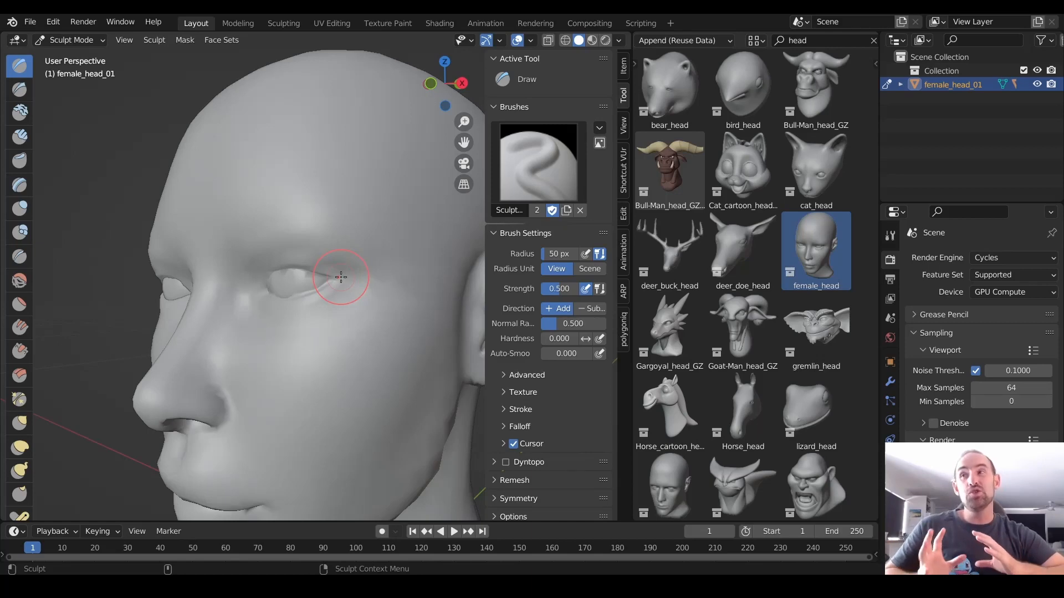
{"action": "key", "text": "ctrl+Tab"}
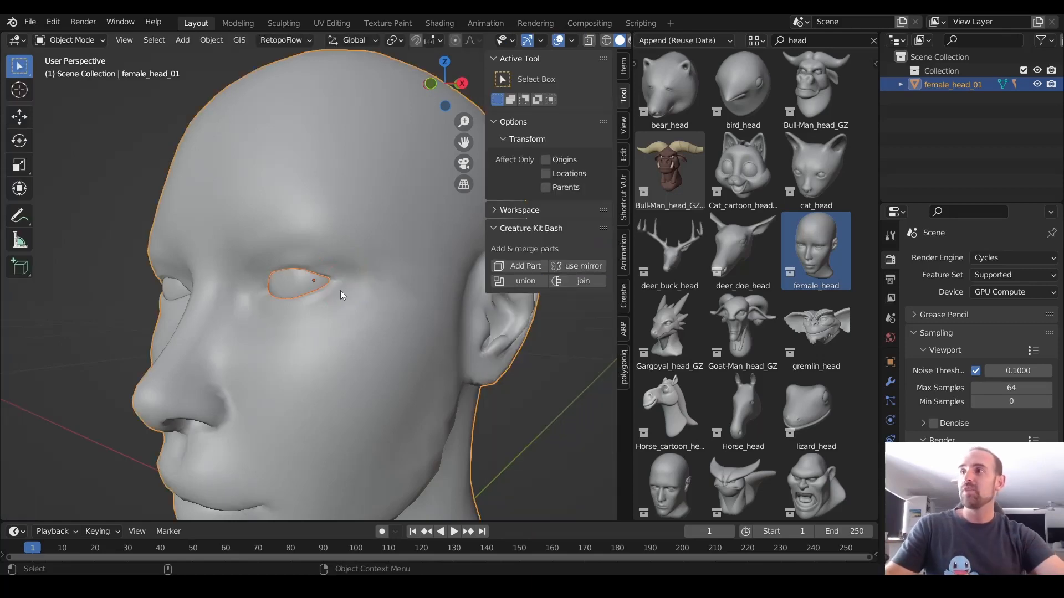
Step: Select only the nearer eye and try rotating it freely in its socket, cancelling the rotation
{"action": "left_click", "coordinate": [309, 289]}
{"action": "left_click_drag", "start_coordinate": [307, 300], "coordinate": [328, 296], "text": "alt"}
{"action": "mouse_move", "coordinate": [328, 296]}
{"action": "middle_mouse_down"}
{"action": "mouse_move", "coordinate": [360, 295]}
{"action": "mouse_move", "coordinate": [342, 299]}
{"action": "middle_mouse_up"}
{"action": "key", "text": "r"}
{"action": "key", "text": "r"}
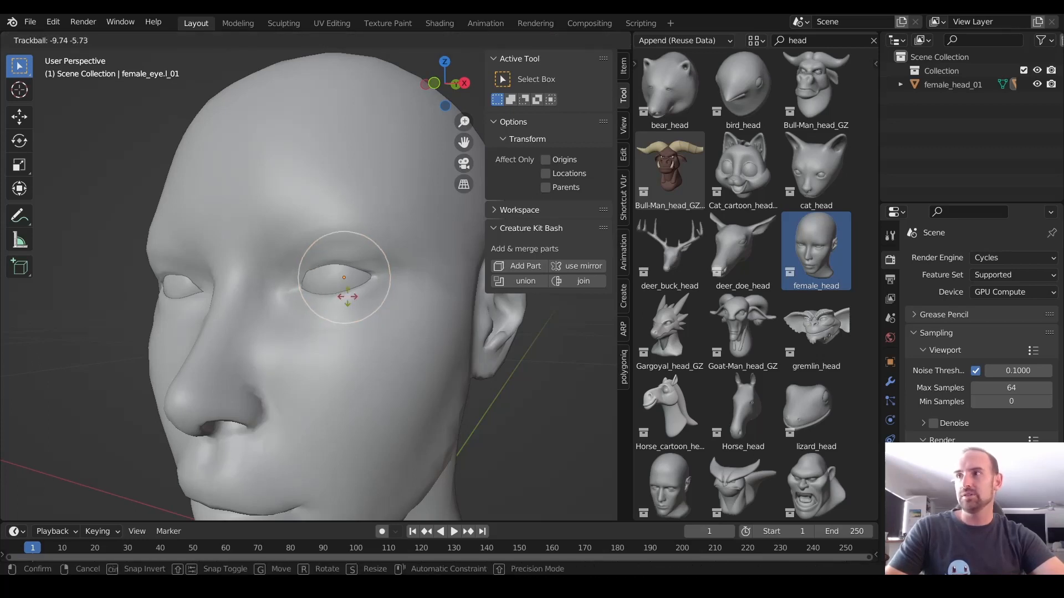
{"action": "right_click", "coordinate": [351, 310]}
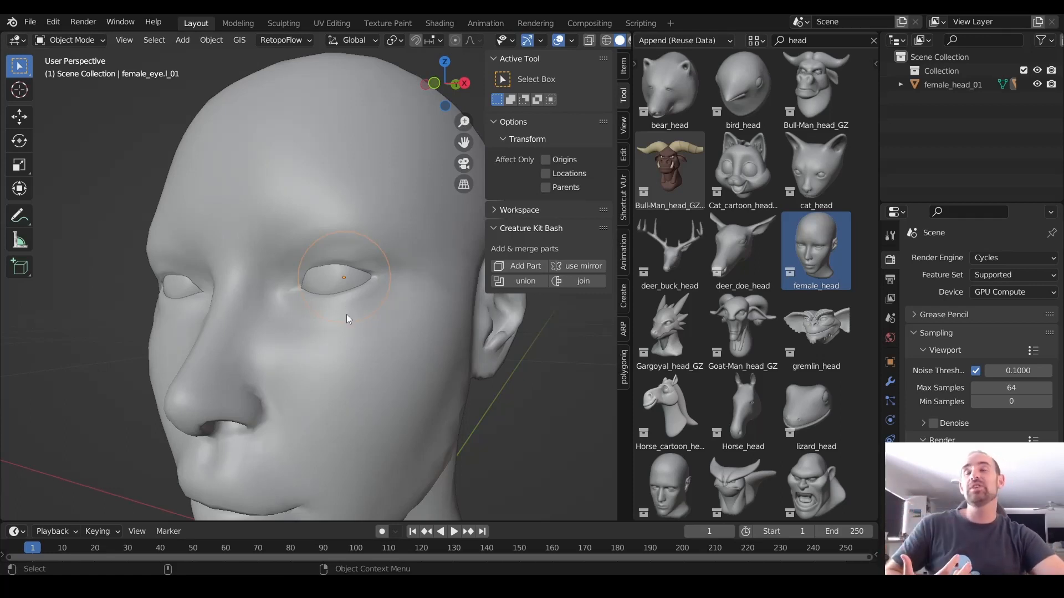
Step: Search the asset library for "leg" and place the bear_leg_back part in the scene beside the female head
{"action": "scroll", "coordinate": [345, 317], "scroll_direction": "down", "scroll_amount": 4}
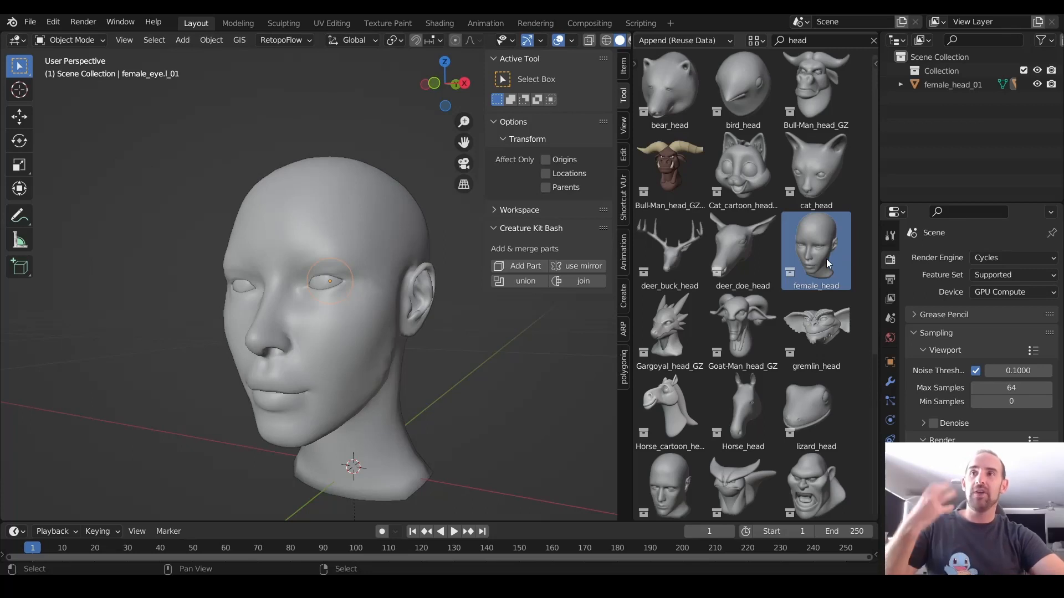
{"action": "left_click", "coordinate": [818, 41]}
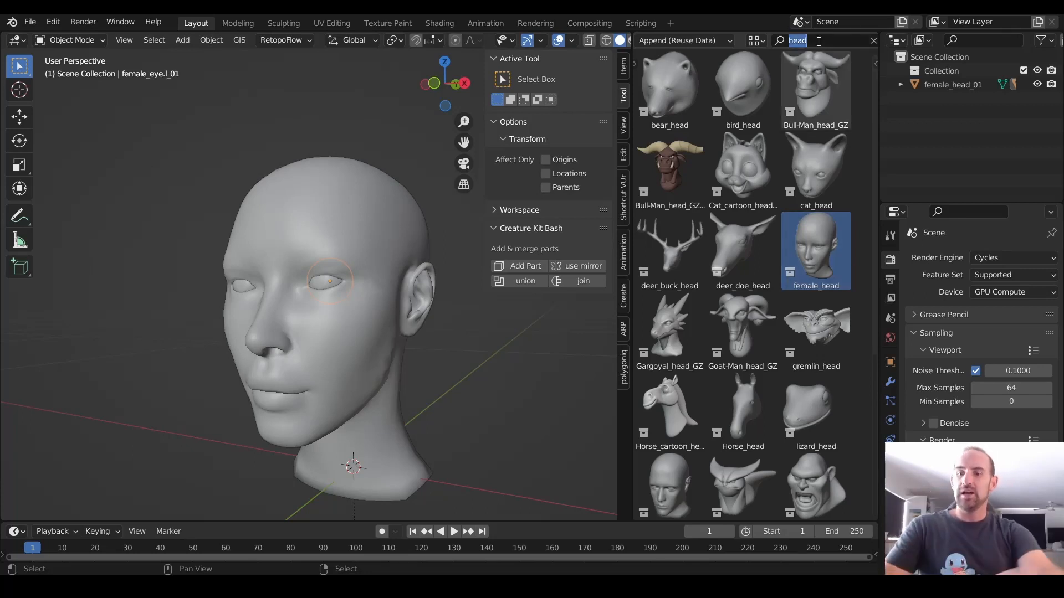
{"action": "type", "text": "leg"}
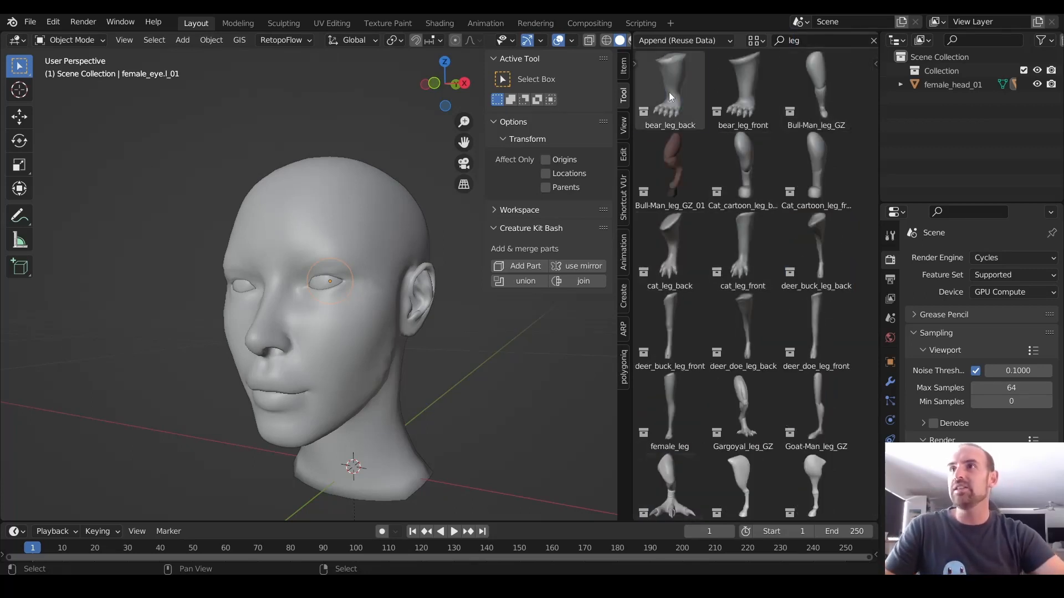
{"action": "left_click_drag", "start_coordinate": [670, 92], "coordinate": [316, 285]}
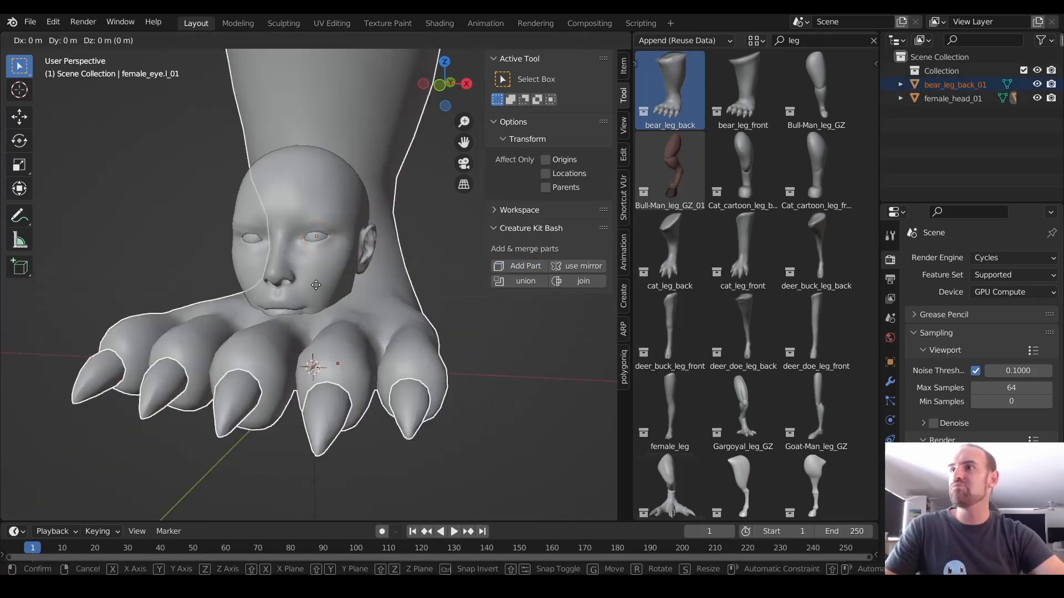
Step: Select the bear leg's separate claws, examine how they sit in the toes, and select the leg and head for comparison
{"action": "left_click", "coordinate": [395, 321]}
{"action": "middle_click_drag", "start_coordinate": [394, 321], "coordinate": [304, 347]}
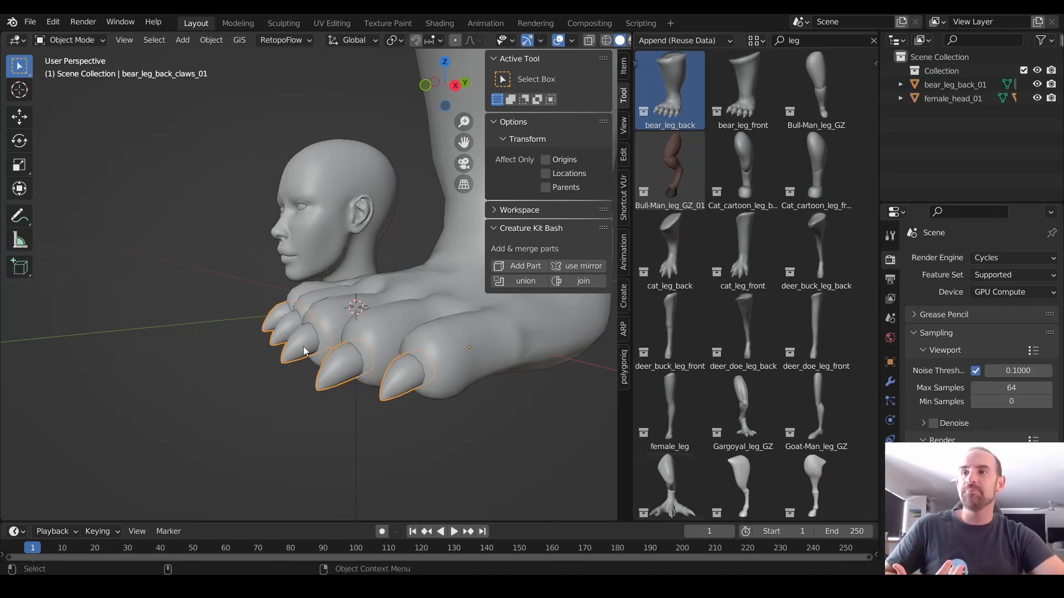
{"action": "left_click", "coordinate": [388, 277]}
{"action": "left_click", "coordinate": [367, 211], "text": "shift"}
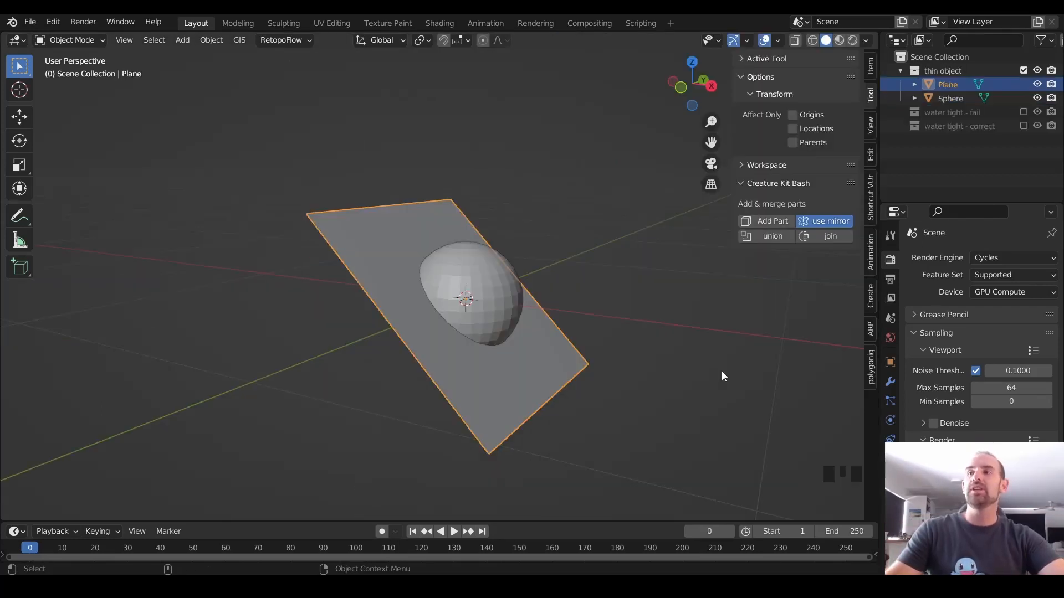
Step: Select the sphere in the thin object scene and examine how the flat plane cuts through it
{"action": "left_click", "coordinate": [576, 285]}
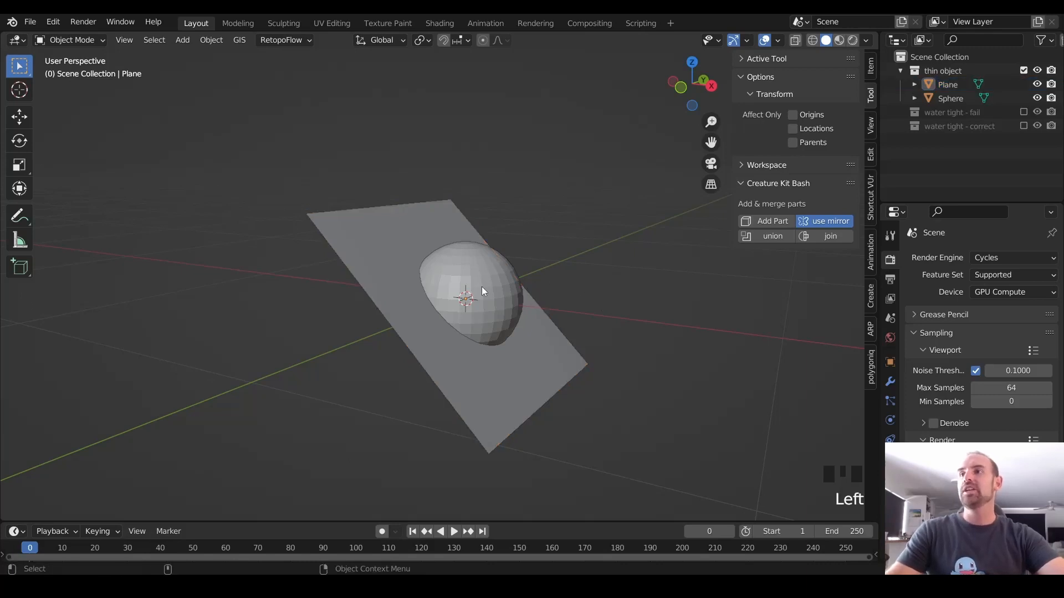
{"action": "left_click", "coordinate": [484, 289]}
{"action": "left_click_drag", "start_coordinate": [484, 288], "coordinate": [519, 287], "text": "alt"}
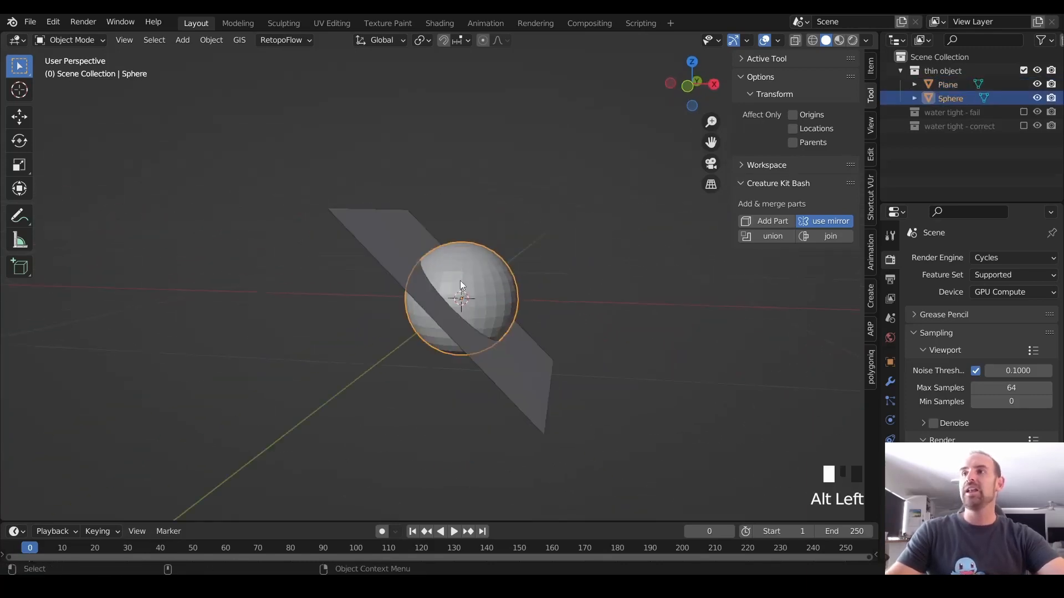
Step: Try to extrude the flat plane's faces in Edit Mode, cancelling and undoing the extrusion
{"action": "left_click", "coordinate": [361, 221]}
{"action": "key", "text": "Tab"}
{"action": "left_click", "coordinate": [390, 228]}
{"action": "middle_click_drag", "start_coordinate": [390, 233], "coordinate": [454, 250], "text": "alt"}
{"action": "scroll", "coordinate": [456, 251], "scroll_direction": "up", "scroll_amount": 2}
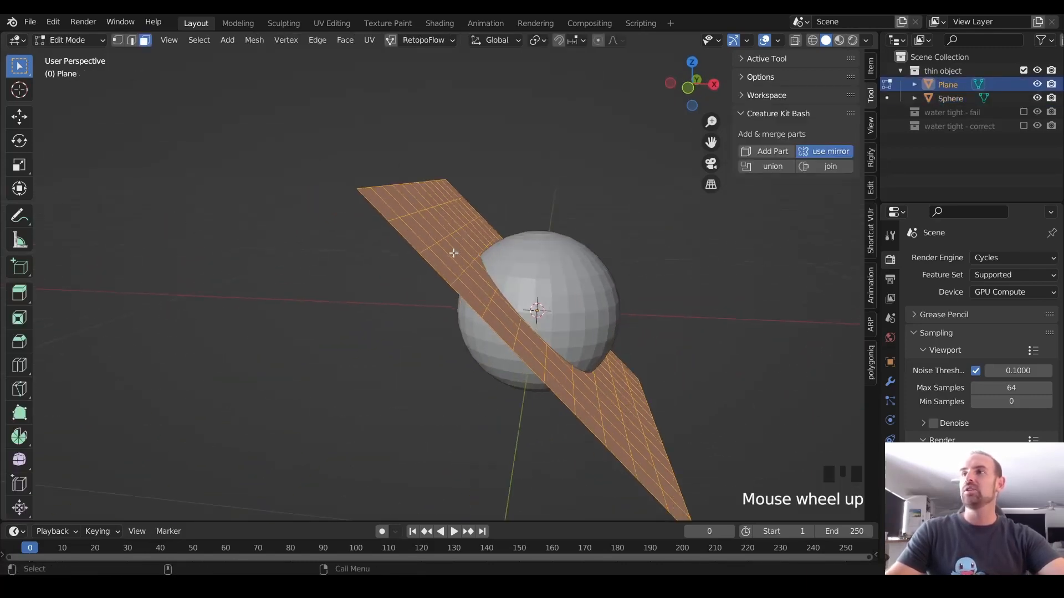
{"action": "left_click_drag", "start_coordinate": [456, 252], "coordinate": [474, 249], "text": "alt"}
{"action": "middle_click_drag", "start_coordinate": [474, 250], "coordinate": [455, 259], "text": "alt"}
{"action": "left_click_drag", "start_coordinate": [455, 259], "coordinate": [445, 259], "text": "alt"}
{"action": "key", "text": "e"}
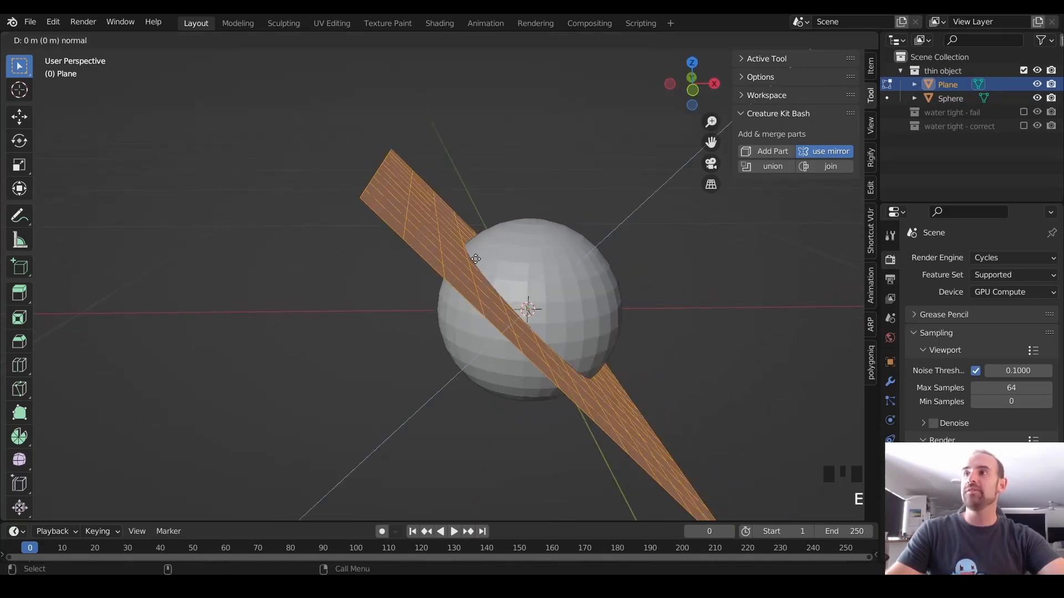
{"action": "right_click", "coordinate": [546, 222]}
{"action": "key", "text": "ctrl+z"}
{"action": "key", "text": "ctrl+z"}
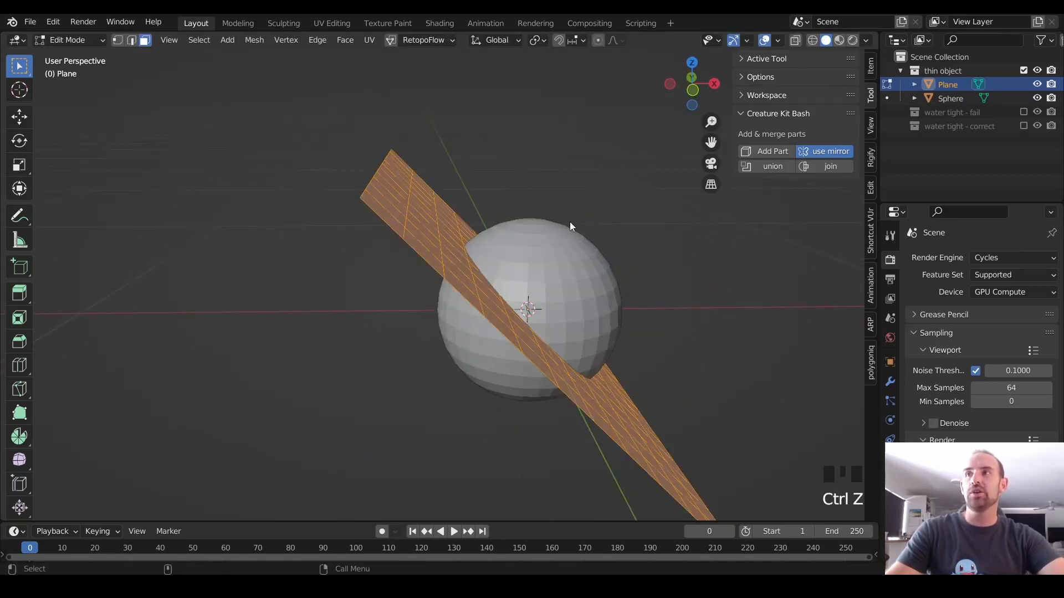
Step: Select the flat plane together with the sphere in Object Mode and union them
{"action": "scroll", "coordinate": [498, 228], "scroll_direction": "down", "scroll_amount": 2}
{"action": "left_click_drag", "start_coordinate": [498, 228], "coordinate": [530, 201], "text": "alt"}
{"action": "middle_click_drag", "start_coordinate": [531, 200], "coordinate": [509, 204], "text": "alt"}
{"action": "left_click", "coordinate": [506, 249], "text": "shift"}
{"action": "middle_click_drag", "start_coordinate": [541, 243], "coordinate": [533, 231], "text": "alt"}
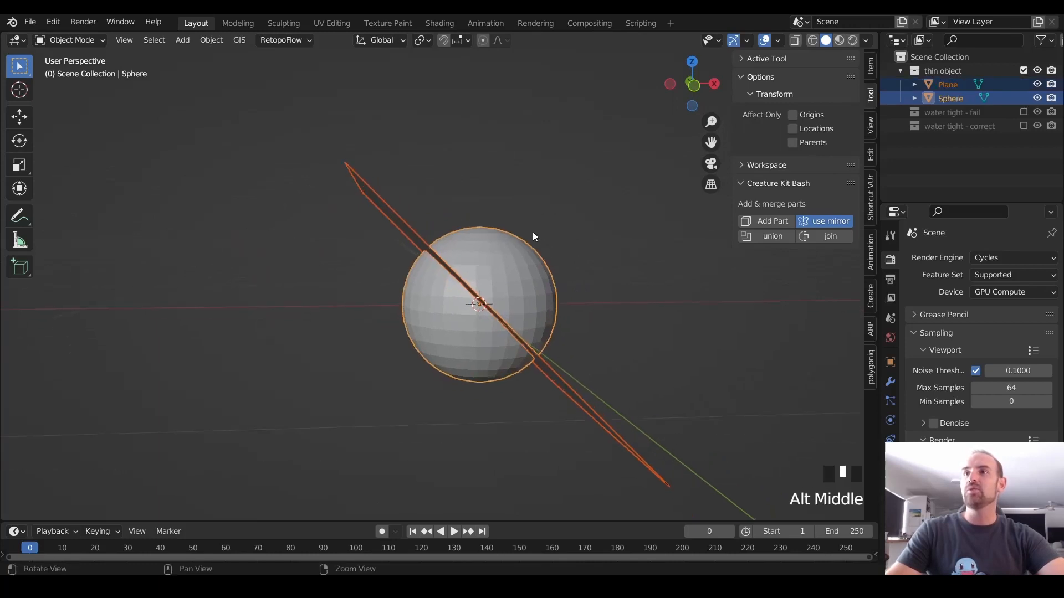
{"action": "left_click_drag", "start_coordinate": [533, 231], "coordinate": [521, 238], "text": "alt"}
{"action": "left_click", "coordinate": [760, 236]}
Step: Examine the union of the flat plane and sphere from the side and undo it
{"action": "left_click_drag", "start_coordinate": [533, 280], "coordinate": [556, 264], "text": "alt"}
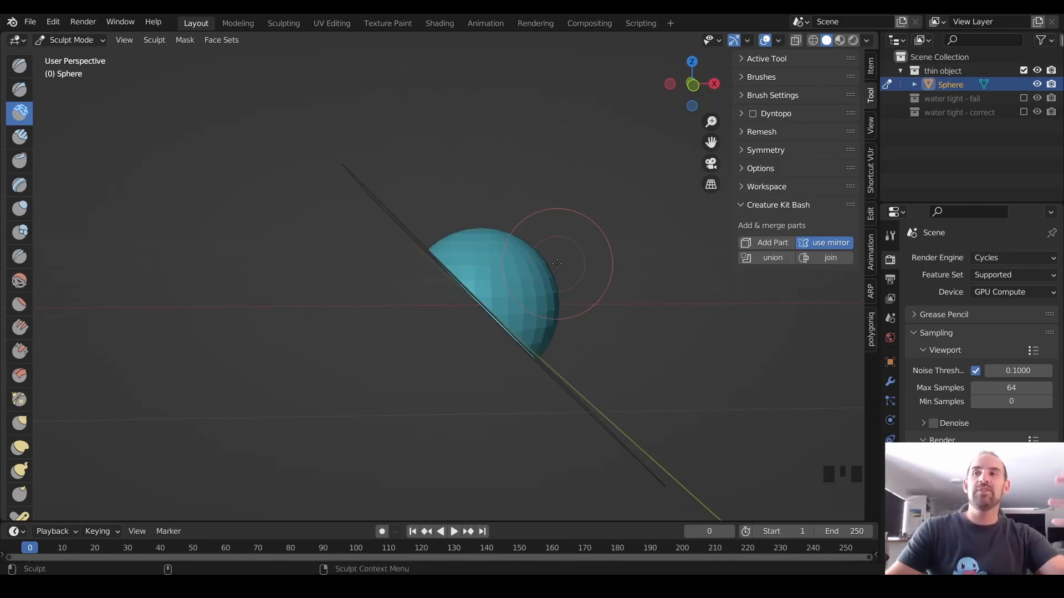
{"action": "left_click_drag", "start_coordinate": [557, 263], "coordinate": [520, 292], "text": "alt"}
{"action": "key", "text": "ctrl+z"}
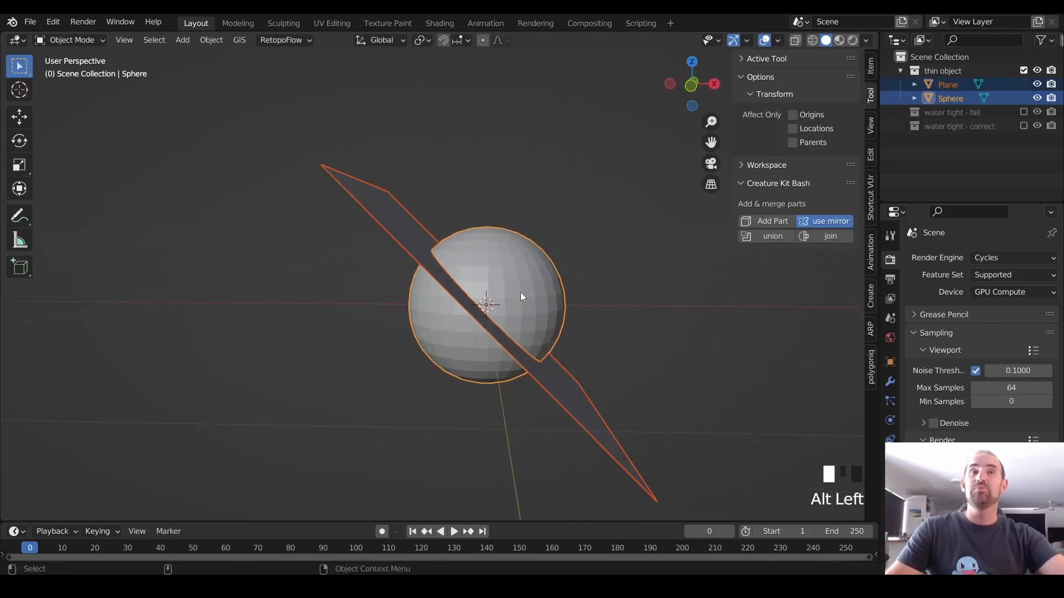
Step: Extrude all faces of the plane about 0.06 m along their normal in Edit Mode and return to Object Mode
{"action": "left_click", "coordinate": [443, 225]}
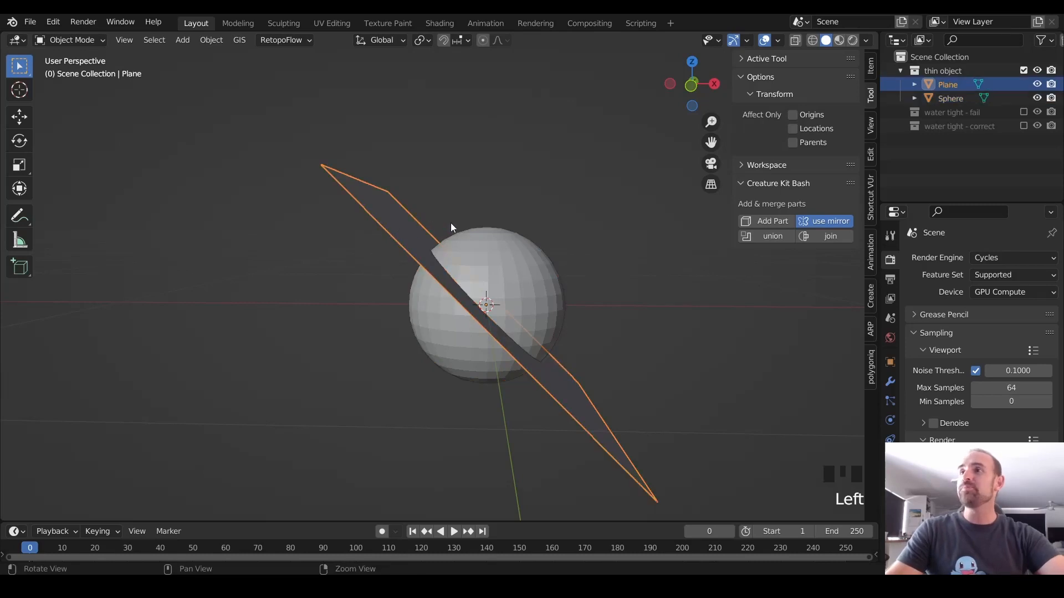
{"action": "left_click_drag", "start_coordinate": [450, 222], "coordinate": [493, 231], "text": "alt"}
{"action": "key", "text": "Tab"}
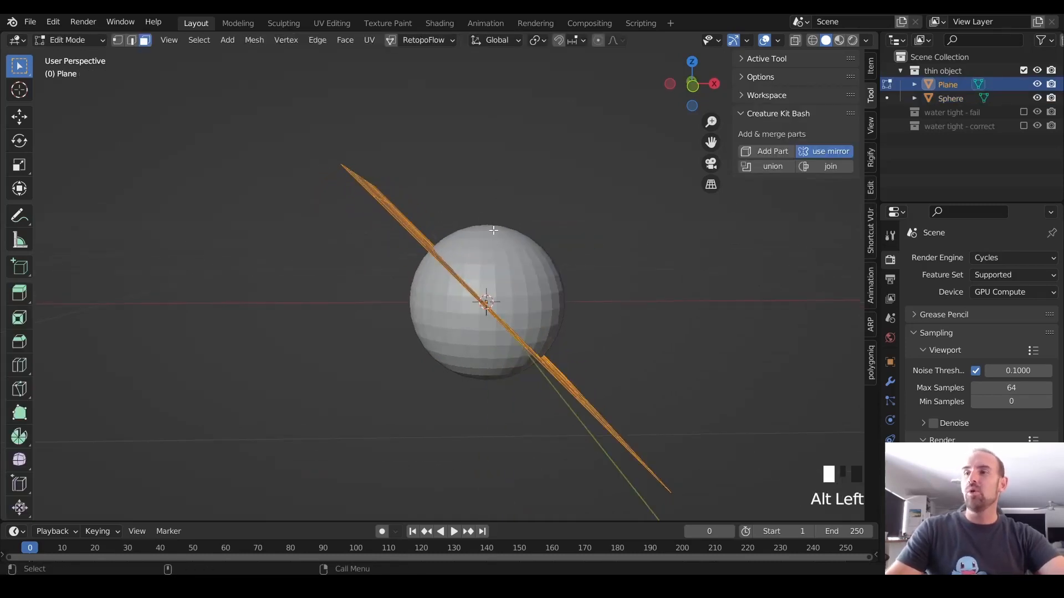
{"action": "middle_click_drag", "start_coordinate": [493, 230], "coordinate": [497, 230], "text": "alt"}
{"action": "key", "text": "e"}
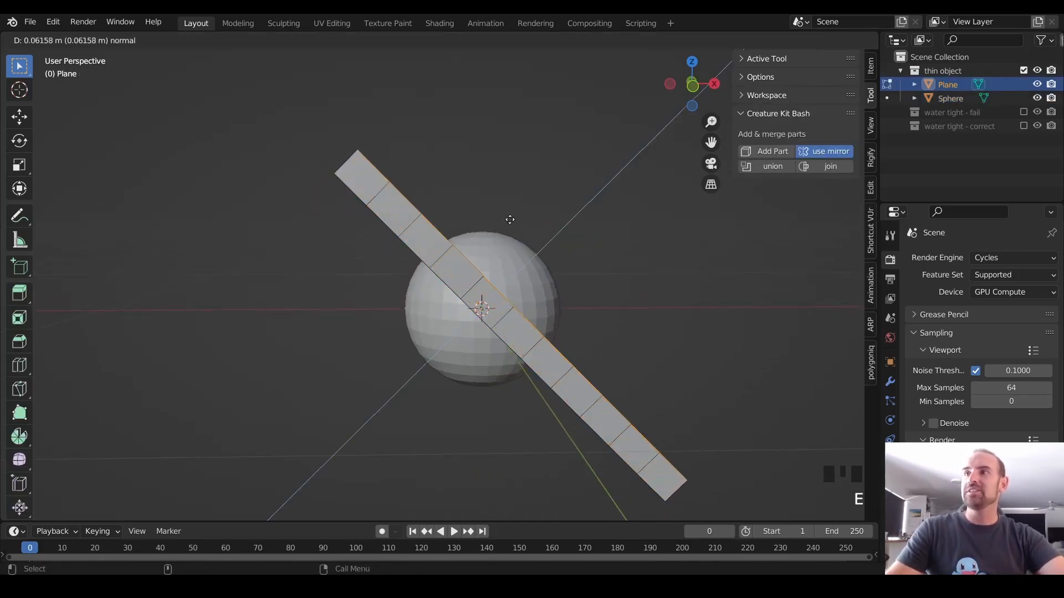
{"action": "left_click", "coordinate": [510, 219]}
{"action": "left_click_drag", "start_coordinate": [510, 219], "coordinate": [536, 226], "text": "alt"}
{"action": "key", "text": "Tab"}
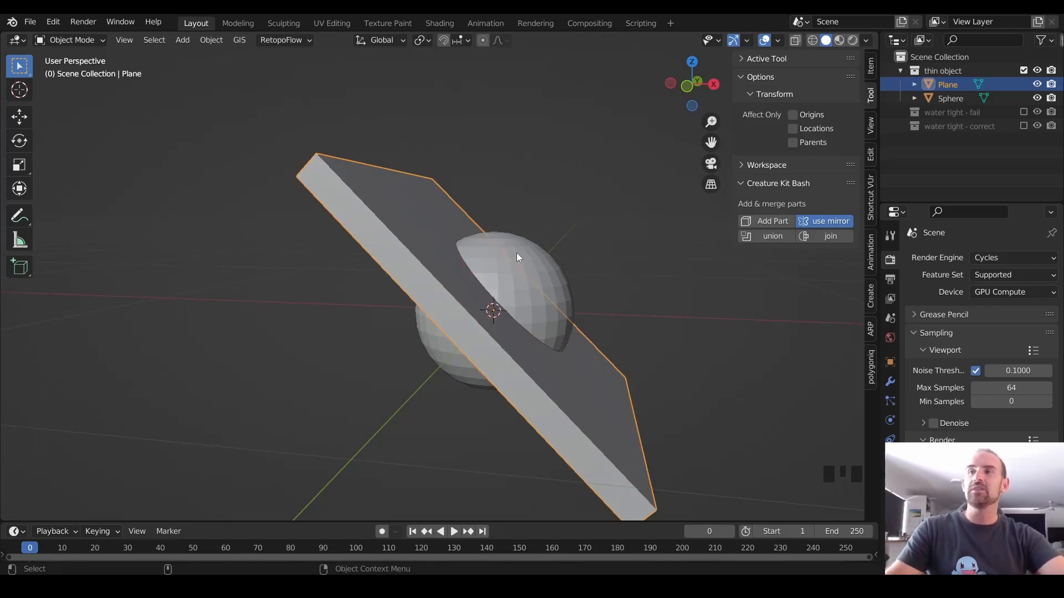
Step: Union the thickened plane with the sphere, inspect the merged mesh, and return to Object Mode
{"action": "left_click", "coordinate": [500, 252], "text": "shift"}
{"action": "middle_click_drag", "start_coordinate": [500, 252], "coordinate": [517, 241], "text": "alt"}
{"action": "left_click", "coordinate": [768, 247]}
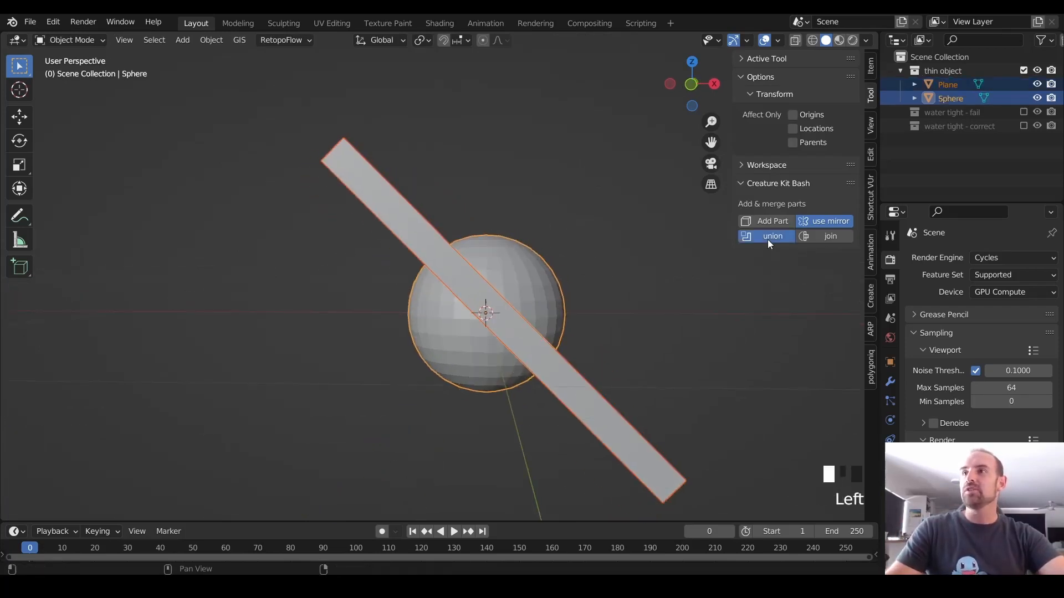
{"action": "mouse_move", "coordinate": [499, 210]}
{"action": "left_mouse_down", "text": "alt"}
{"action": "mouse_move", "coordinate": [482, 194]}
{"action": "mouse_move", "coordinate": [466, 222]}
{"action": "mouse_move", "coordinate": [566, 265]}
{"action": "mouse_move", "coordinate": [600, 231]}
{"action": "left_mouse_up", "text": "alt"}
{"action": "scroll", "coordinate": [482, 193], "scroll_direction": "up", "scroll_amount": 6}
{"action": "middle_click", "coordinate": [482, 193], "text": "alt"}
{"action": "scroll", "coordinate": [470, 228], "scroll_direction": "down", "scroll_amount": 4}
{"action": "key", "text": "Tab"}
{"action": "left_click", "coordinate": [441, 264]}
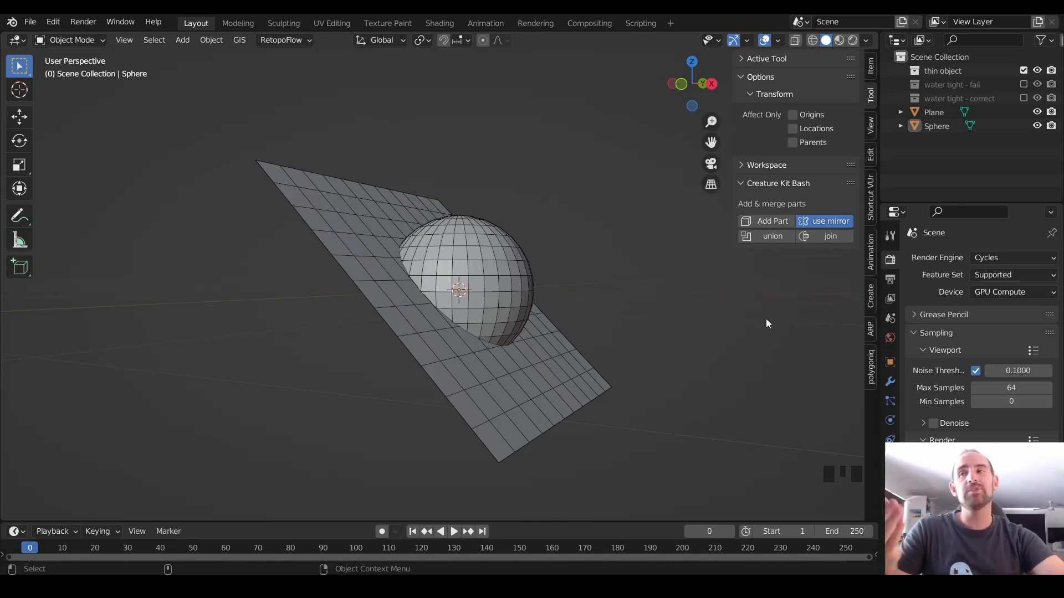
Step: Hide the sphere that intersects the thin wireframed plane and select the plane
{"action": "left_click", "coordinate": [504, 285]}
{"action": "left_click_drag", "start_coordinate": [504, 284], "coordinate": [492, 241], "text": "alt"}
{"action": "key", "text": "h"}
{"action": "left_click", "coordinate": [558, 264]}
Step: Examine the flat plane from several angles to check its thickness
{"action": "scroll", "coordinate": [511, 256], "scroll_direction": "up", "scroll_amount": 2}
{"action": "scroll", "coordinate": [441, 252], "scroll_direction": "down", "scroll_amount": 2}
{"action": "key", "text": "Tab"}
{"action": "left_click", "coordinate": [523, 225]}
{"action": "left_click", "coordinate": [432, 237]}
{"action": "middle_click_drag", "start_coordinate": [492, 240], "coordinate": [531, 223], "text": "alt"}
{"action": "left_click_drag", "start_coordinate": [533, 224], "coordinate": [488, 227], "text": "alt"}
{"action": "middle_click_drag", "start_coordinate": [591, 229], "coordinate": [553, 230], "text": "alt"}
{"action": "left_click_drag", "start_coordinate": [553, 231], "coordinate": [578, 229], "text": "alt"}
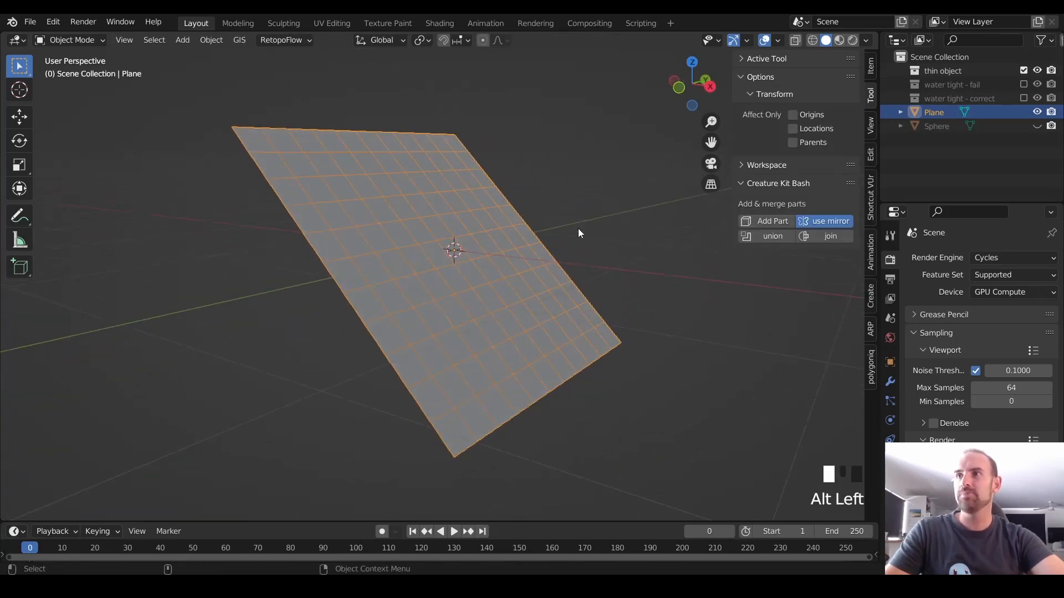
Step: Try voxel remeshing the plane in Sculpt Mode with a fine voxel size, inspect its edges, and undo the remesh
{"action": "left_click", "coordinate": [848, 237]}
{"action": "key", "text": "Tab"}
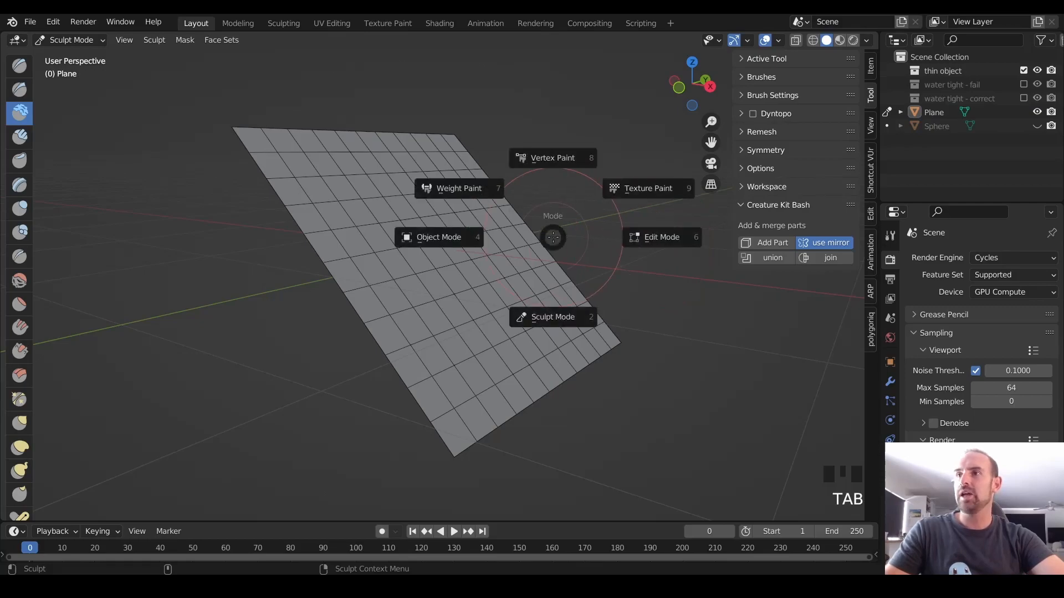
{"action": "key", "text": "Escape"}
{"action": "key", "text": "shift+r"}
{"action": "left_click", "coordinate": [585, 208]}
{"action": "left_click_drag", "start_coordinate": [527, 229], "coordinate": [535, 219], "text": "alt"}
{"action": "key", "text": "ctrl+r"}
{"action": "middle_click_drag", "start_coordinate": [515, 247], "coordinate": [494, 229], "text": "alt"}
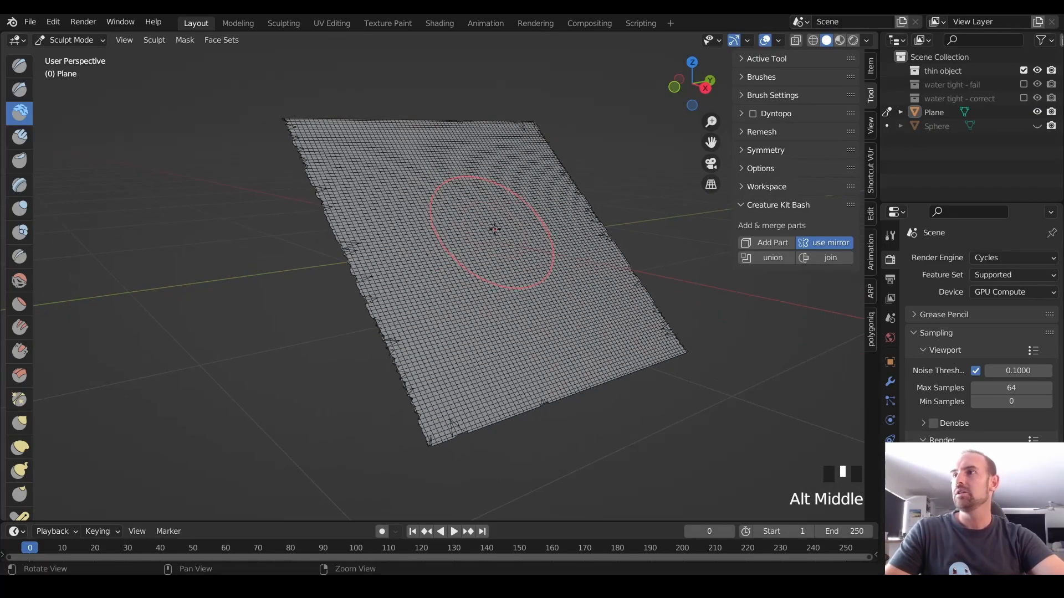
{"action": "scroll", "coordinate": [495, 229], "scroll_direction": "up", "scroll_amount": 2}
{"action": "scroll", "coordinate": [488, 226], "scroll_direction": "down", "scroll_amount": 1}
{"action": "key", "text": "ctrl+z"}
Step: Apply the plane's transform in Object Mode and return to Sculpt Mode
{"action": "key", "text": "Tab"}
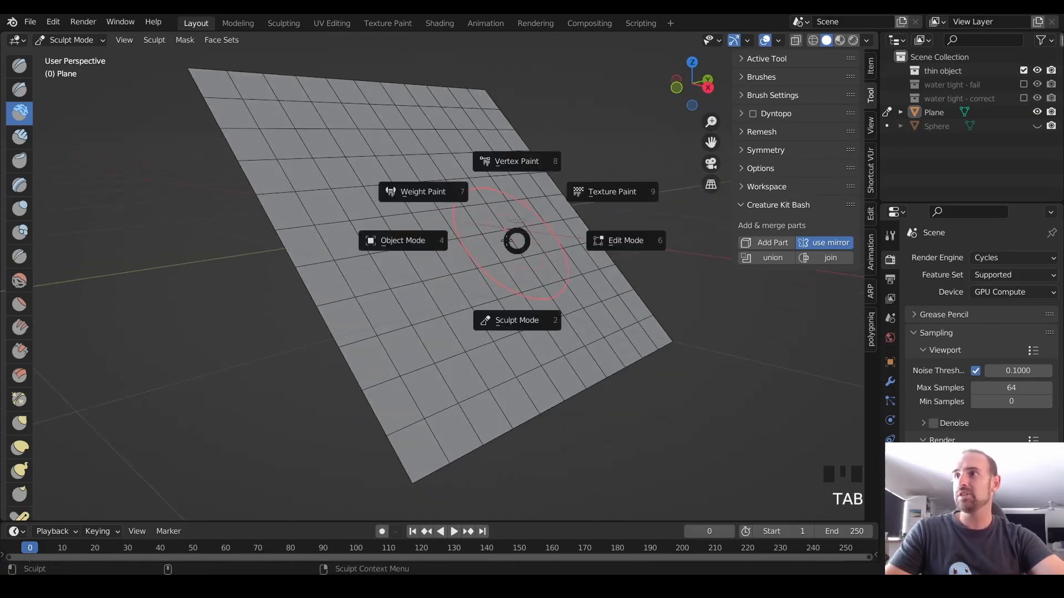
{"action": "left_click", "coordinate": [492, 240]}
{"action": "key", "text": "ctrl+a"}
{"action": "left_click", "coordinate": [556, 241]}
{"action": "key", "text": "Tab"}
{"action": "left_click", "coordinate": [553, 296]}
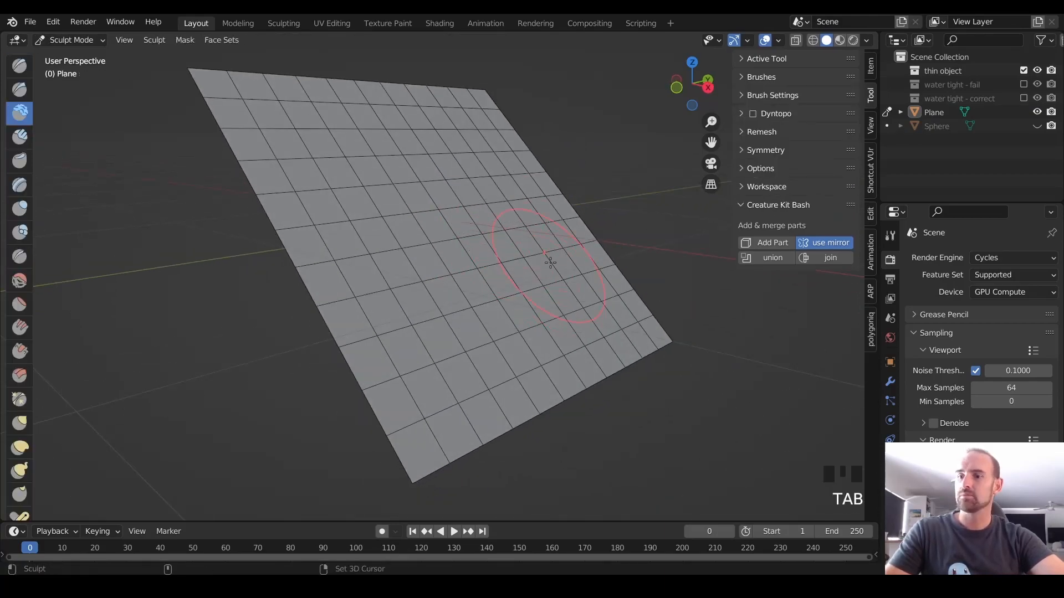
Step: Set the plane's voxel size to about 0.088 m and voxel remesh it
{"action": "key", "text": "shift+r"}
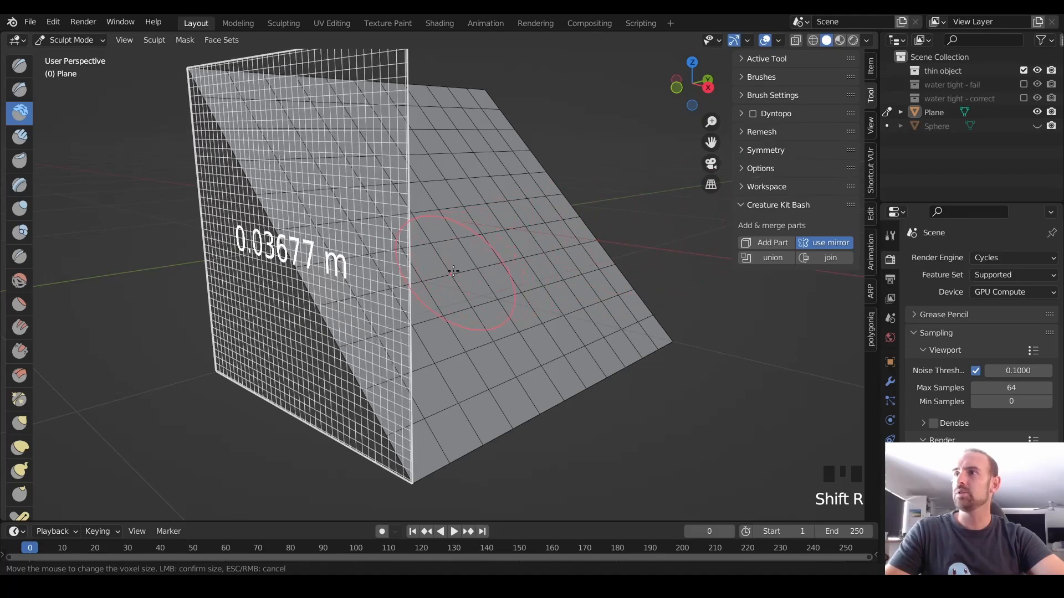
{"action": "left_click", "coordinate": [449, 221]}
{"action": "key", "text": "ctrl+r"}
Step: Examine the remeshed plane's borders and corners up close and as a whole for irregular geometry
{"action": "left_click_drag", "start_coordinate": [510, 210], "coordinate": [546, 209], "text": "alt"}
{"action": "scroll", "coordinate": [494, 238], "scroll_direction": "up", "scroll_amount": 2}
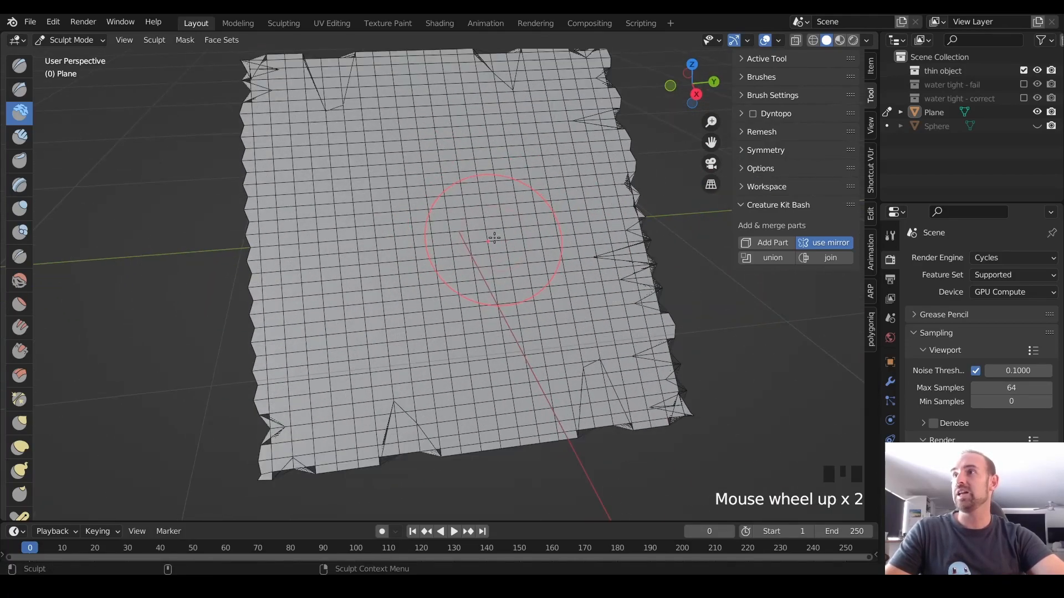
{"action": "left_click_drag", "start_coordinate": [494, 238], "coordinate": [492, 244], "text": "alt"}
{"action": "middle_click_drag", "start_coordinate": [491, 244], "coordinate": [477, 213], "text": "alt"}
{"action": "scroll", "coordinate": [463, 235], "scroll_direction": "up", "scroll_amount": 2}
{"action": "middle_click_drag", "start_coordinate": [548, 280], "coordinate": [457, 229], "text": "alt"}
{"action": "scroll", "coordinate": [457, 229], "scroll_direction": "up", "scroll_amount": 1}
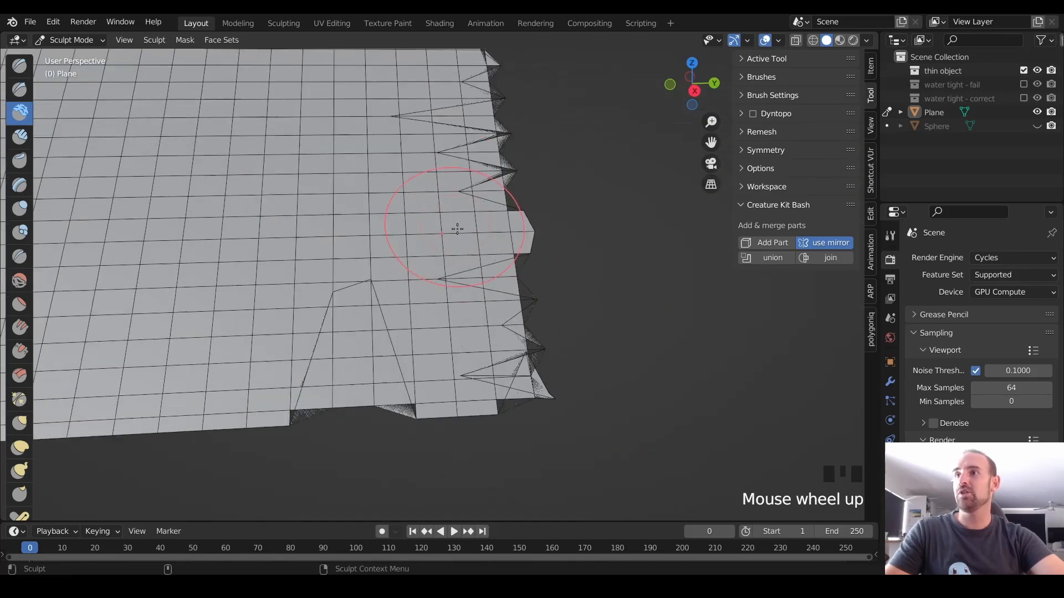
{"action": "left_click_drag", "start_coordinate": [452, 278], "coordinate": [450, 223], "text": "alt"}
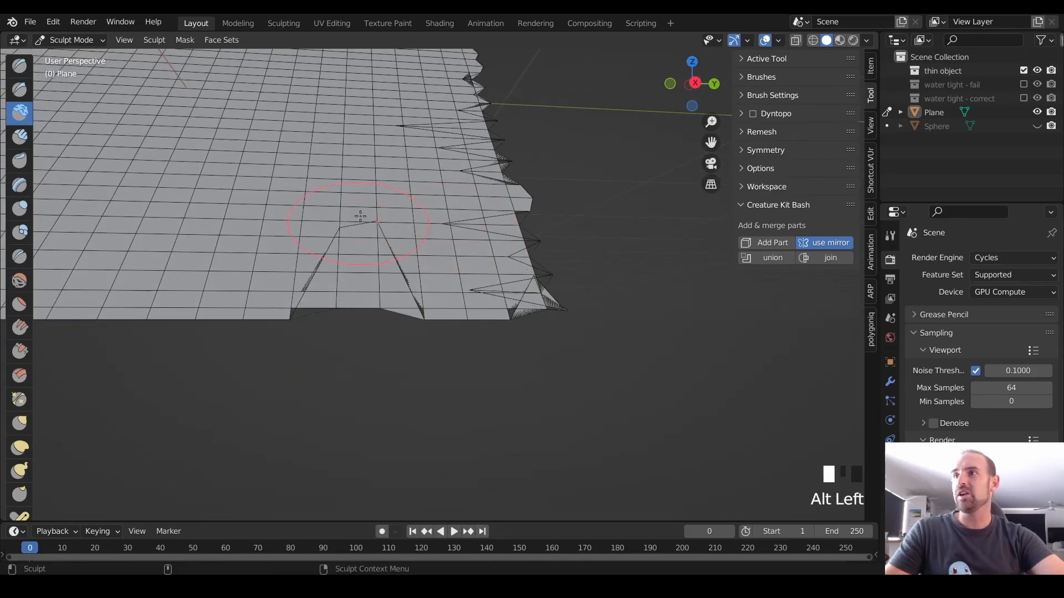
{"action": "scroll", "coordinate": [370, 230], "scroll_direction": "down", "scroll_amount": 4}
{"action": "left_click_drag", "start_coordinate": [370, 230], "coordinate": [377, 241], "text": "alt"}
{"action": "middle_click_drag", "start_coordinate": [377, 242], "coordinate": [467, 265], "text": "alt"}
{"action": "scroll", "coordinate": [467, 266], "scroll_direction": "down", "scroll_amount": 3}
{"action": "left_click_drag", "start_coordinate": [467, 260], "coordinate": [488, 252], "text": "alt"}
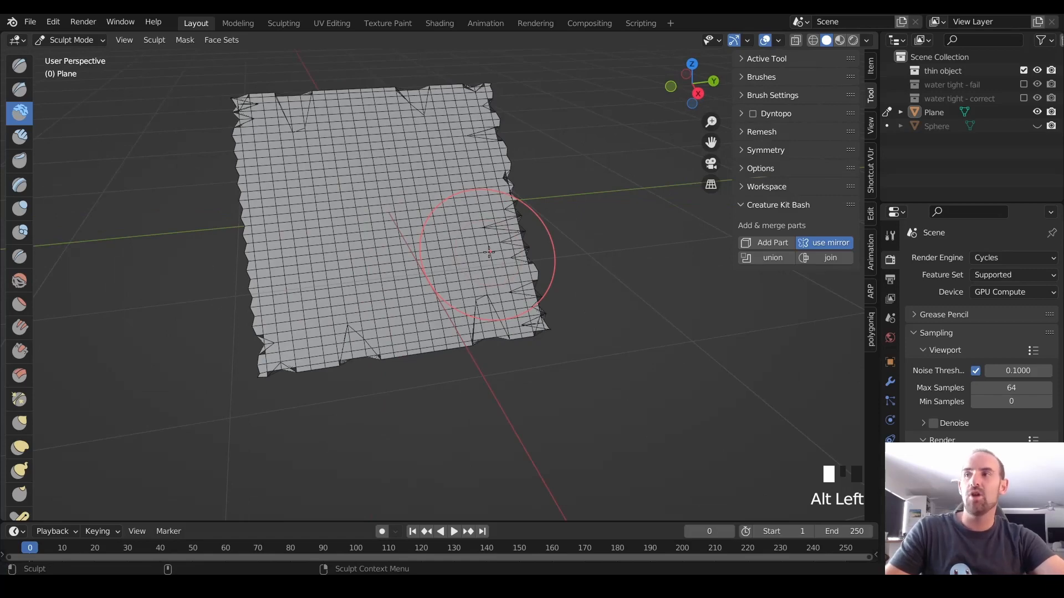
Step: Undo the plane's remesh, try voxel remeshing it again with a coarser voxel size, and undo that attempt
{"action": "key", "text": "ctrl+z"}
{"action": "scroll", "coordinate": [515, 233], "scroll_direction": "down", "scroll_amount": 2}
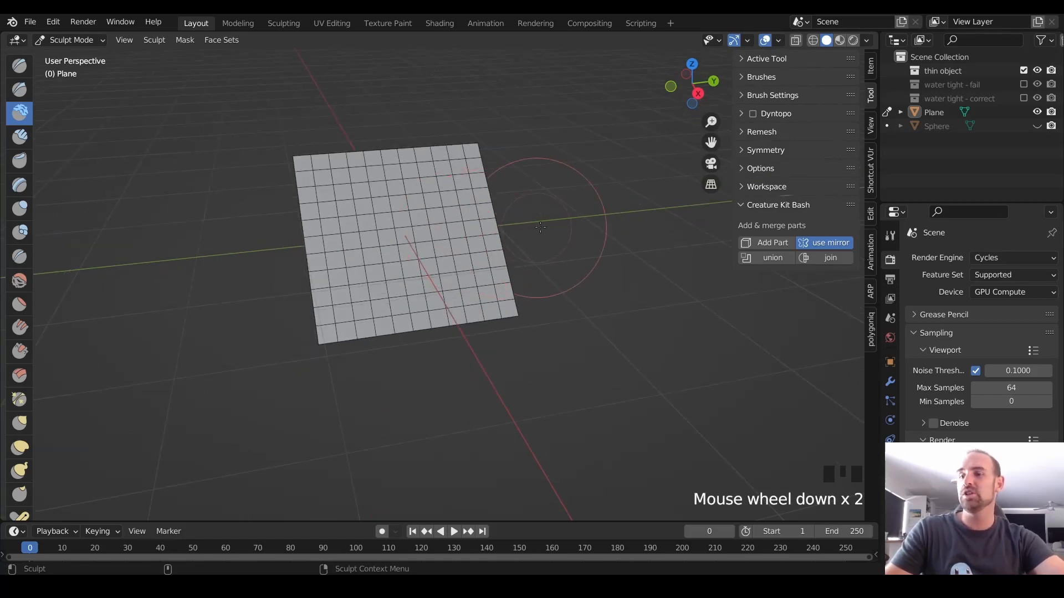
{"action": "key", "text": "shift+r"}
{"action": "left_click", "coordinate": [519, 229]}
{"action": "left_click_drag", "start_coordinate": [520, 229], "coordinate": [501, 230], "text": "alt"}
{"action": "scroll", "coordinate": [515, 227], "scroll_direction": "up", "scroll_amount": 2}
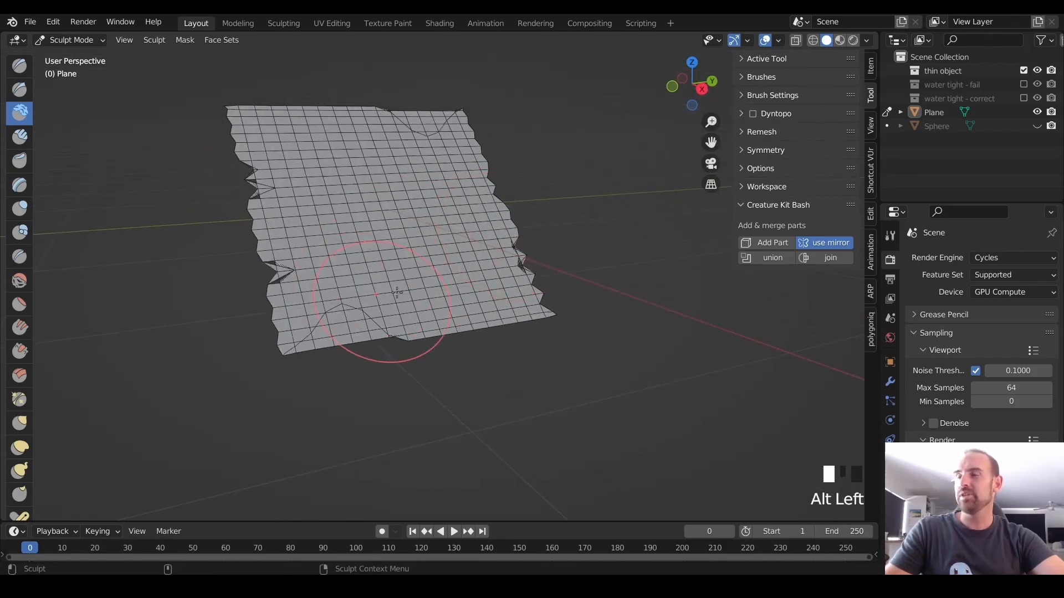
{"action": "key", "text": "ctrl+z"}
Step: Set a much finer voxel size, try voxel remeshing the flat plane, and undo the remesh after inspecting its borders
{"action": "key", "text": "shift+r"}
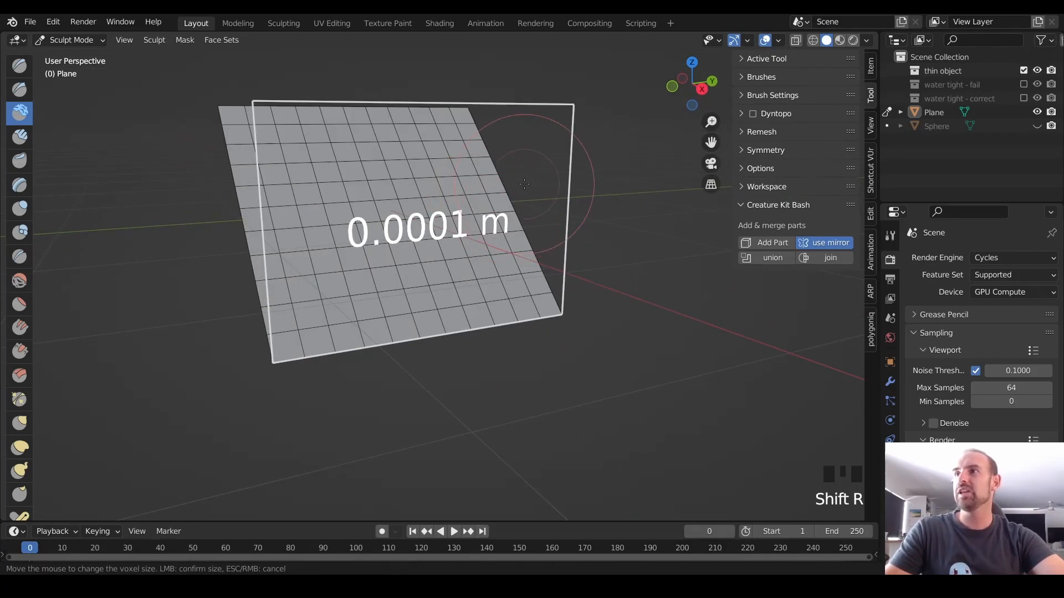
{"action": "left_click", "coordinate": [469, 210]}
{"action": "key", "text": "ctrl+r"}
{"action": "scroll", "coordinate": [468, 213], "scroll_direction": "up", "scroll_amount": 1}
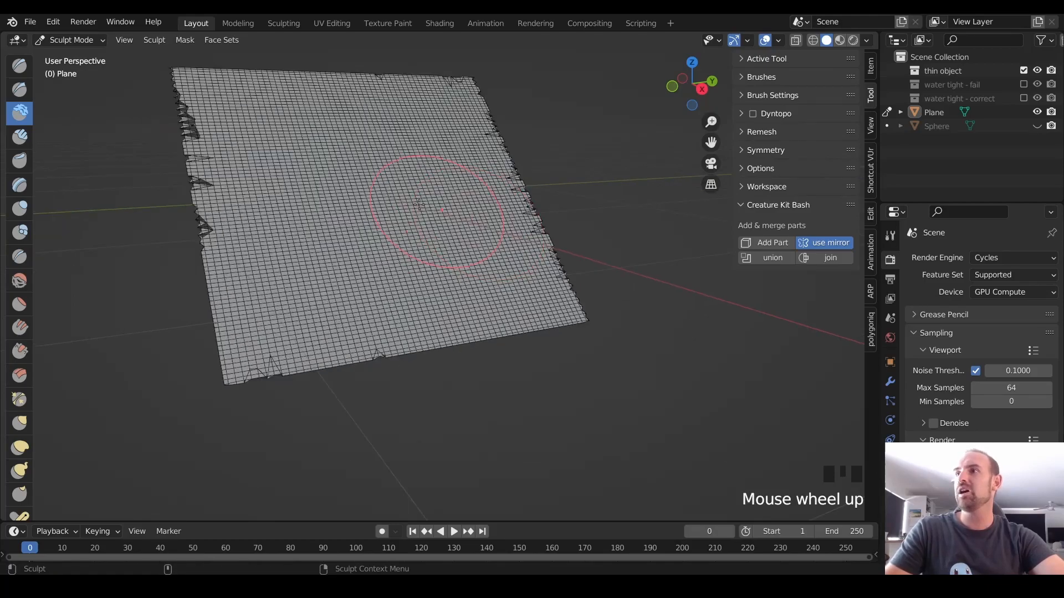
{"action": "middle_click", "coordinate": [468, 216], "text": "alt"}
{"action": "middle_click", "coordinate": [467, 220], "text": "alt"}
{"action": "scroll", "coordinate": [467, 220], "scroll_direction": "up", "scroll_amount": 3}
{"action": "middle_click", "coordinate": [459, 249], "text": "alt"}
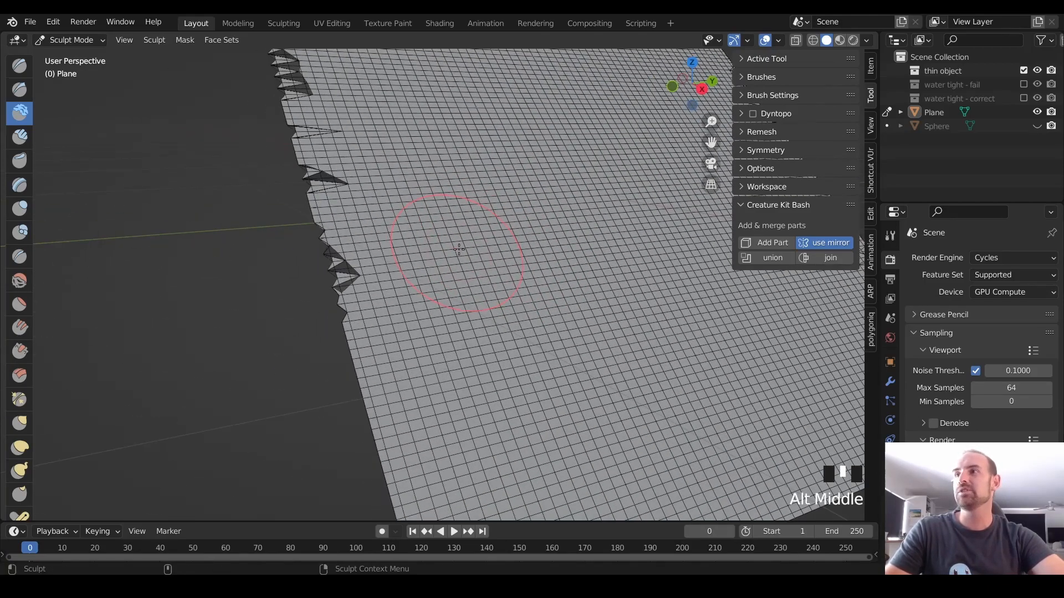
{"action": "scroll", "coordinate": [506, 232], "scroll_direction": "down", "scroll_amount": 5}
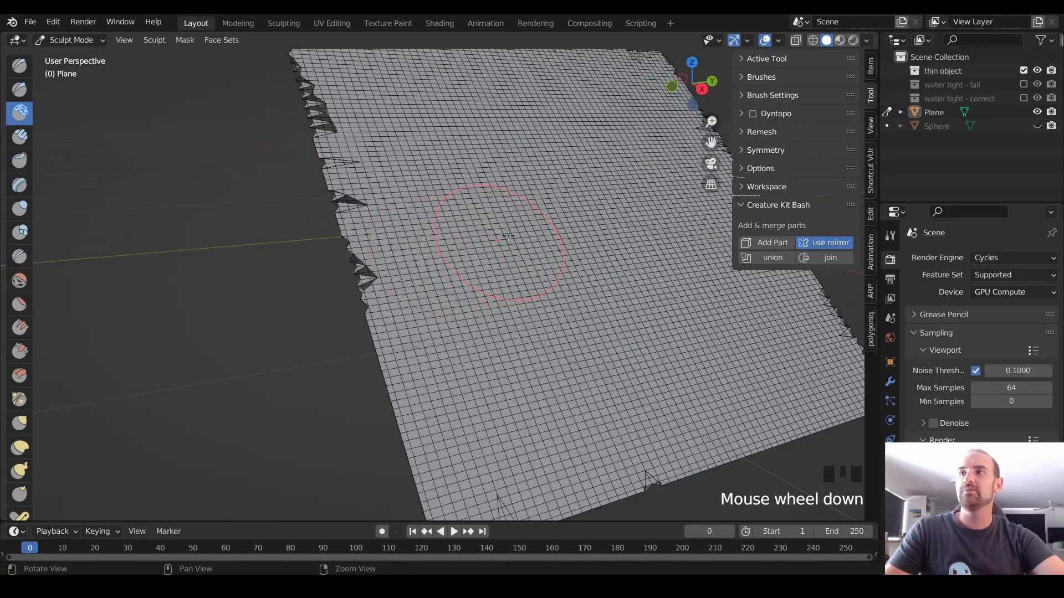
{"action": "key", "text": "ctrl+z"}
Step: Extrude the whole plane in Edit Mode to turn it into a thick slab
{"action": "mouse_move", "coordinate": [528, 190]}
{"action": "left_mouse_down", "text": "alt"}
{"action": "mouse_move", "coordinate": [472, 221]}
{"action": "mouse_move", "coordinate": [529, 198]}
{"action": "mouse_move", "coordinate": [486, 204]}
{"action": "left_mouse_up", "text": "alt"}
{"action": "key", "text": "Tab"}
{"action": "left_click", "coordinate": [498, 217]}
{"action": "key", "text": "e"}
{"action": "left_click", "coordinate": [537, 189]}
Step: Return to Sculpt Mode through Object Mode and voxel remesh the thickened slab
{"action": "key", "text": "Tab"}
{"action": "left_click", "coordinate": [526, 191]}
{"action": "key", "text": "Tab"}
{"action": "left_click", "coordinate": [489, 246]}
{"action": "left_click_drag", "start_coordinate": [489, 245], "coordinate": [468, 238], "text": "alt"}
{"action": "key", "text": "ctrl+r"}
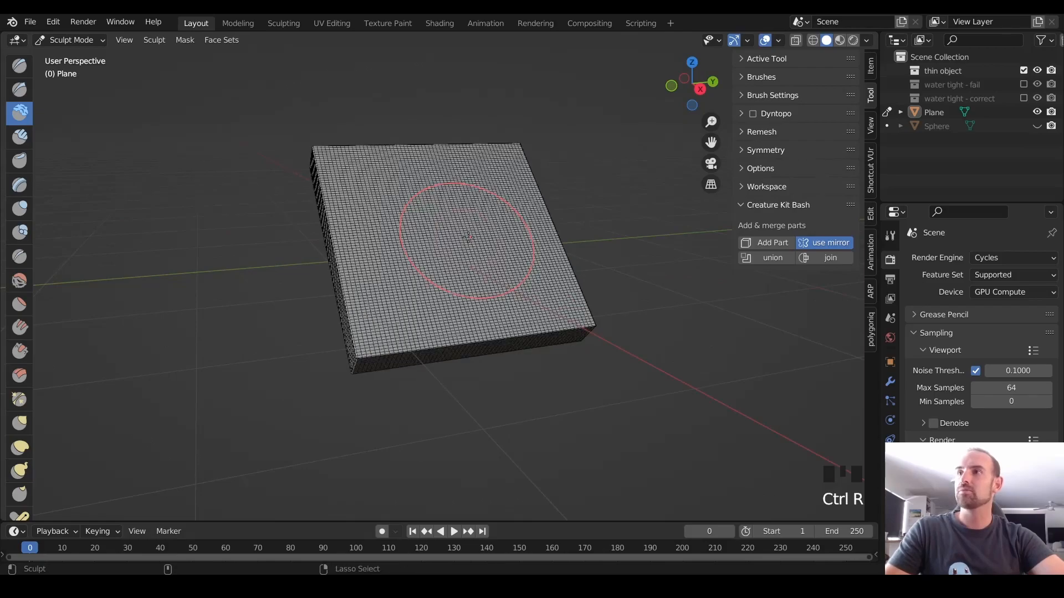
Step: Examine the remeshed slab's top, sides and corners for clean geometry
{"action": "left_click_drag", "start_coordinate": [408, 259], "coordinate": [534, 244], "text": "alt"}
{"action": "scroll", "coordinate": [448, 195], "scroll_direction": "up", "scroll_amount": 3}
{"action": "middle_click_drag", "start_coordinate": [534, 243], "coordinate": [497, 268], "text": "alt"}
{"action": "scroll", "coordinate": [620, 254], "scroll_direction": "down", "scroll_amount": 1}
{"action": "left_click_drag", "start_coordinate": [588, 249], "coordinate": [552, 243], "text": "alt"}
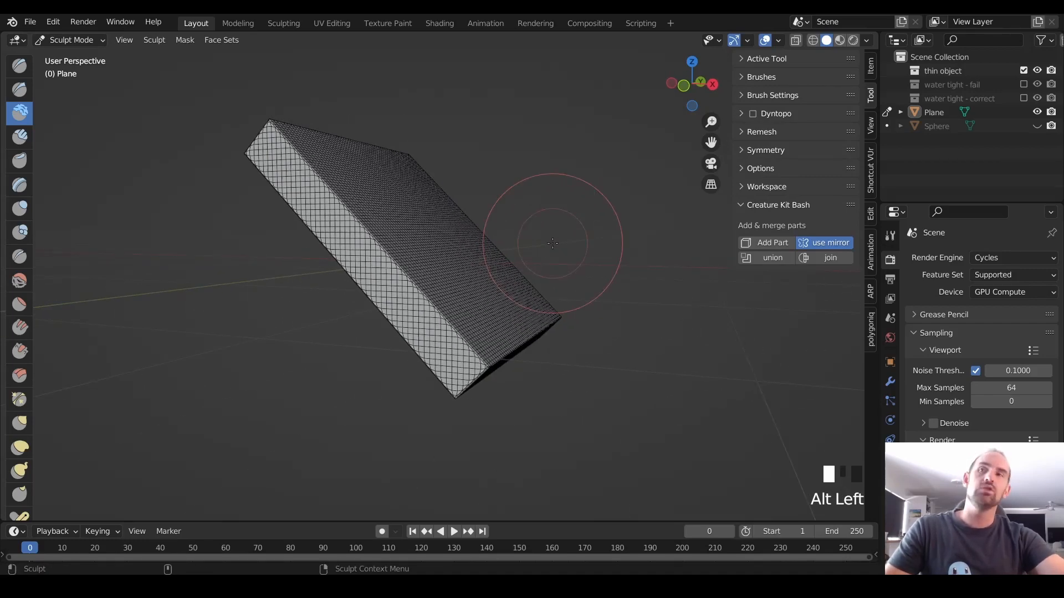
Step: Return to Object Mode and swap the visible collection from thin object to water tight - fail
{"action": "key", "text": "Tab"}
{"action": "left_click", "coordinate": [532, 245]}
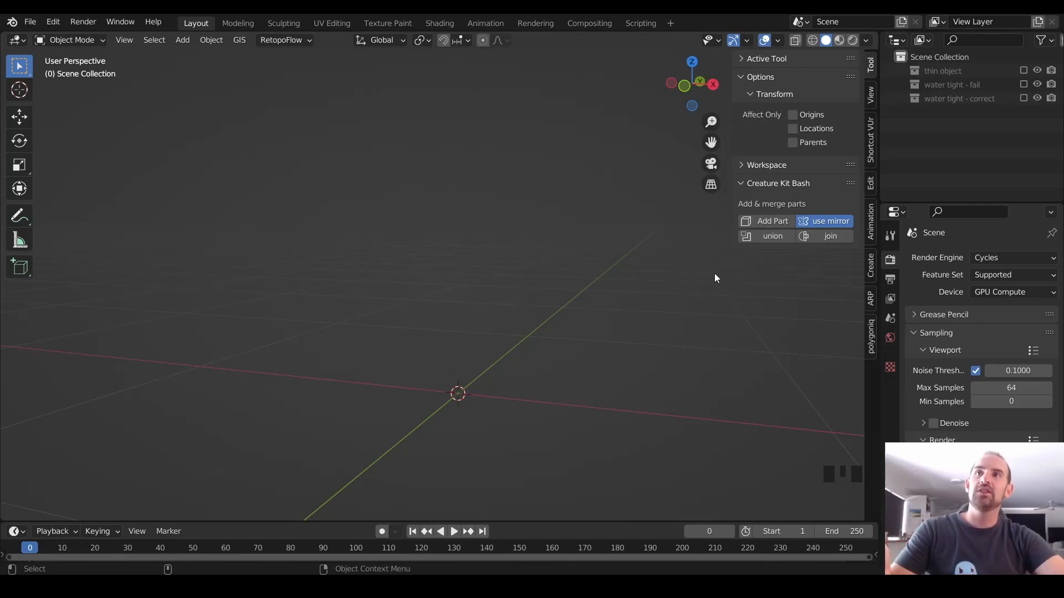
{"action": "left_click", "coordinate": [1023, 85]}
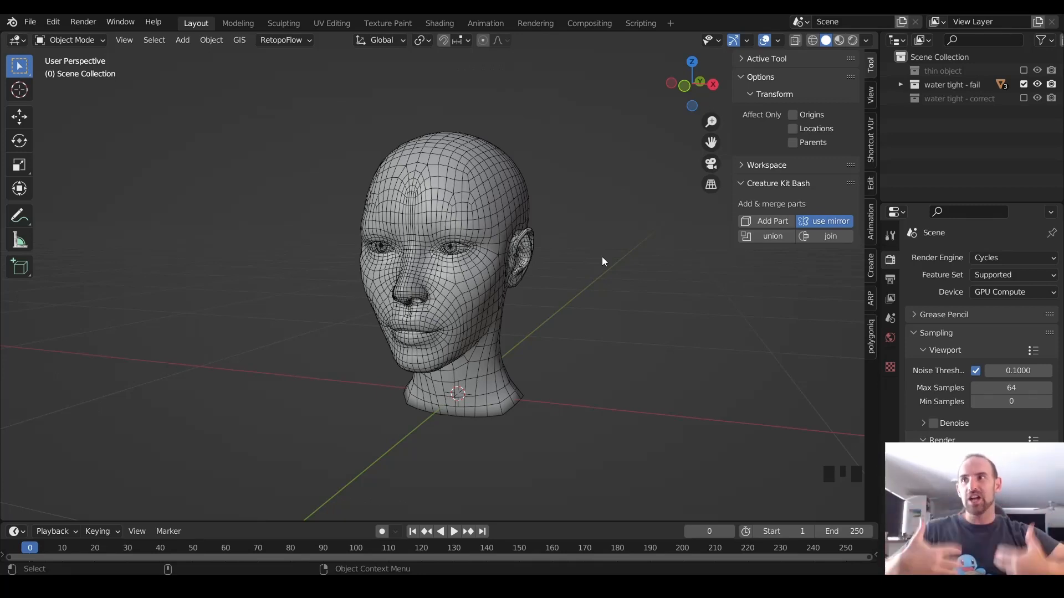
Step: Select the female head and examine its surface and the open base of its neck from several angles
{"action": "middle_click_drag", "start_coordinate": [590, 249], "coordinate": [607, 257], "text": "alt"}
{"action": "left_click_drag", "start_coordinate": [607, 257], "coordinate": [566, 243], "text": "alt"}
{"action": "scroll", "coordinate": [569, 242], "scroll_direction": "up", "scroll_amount": 1}
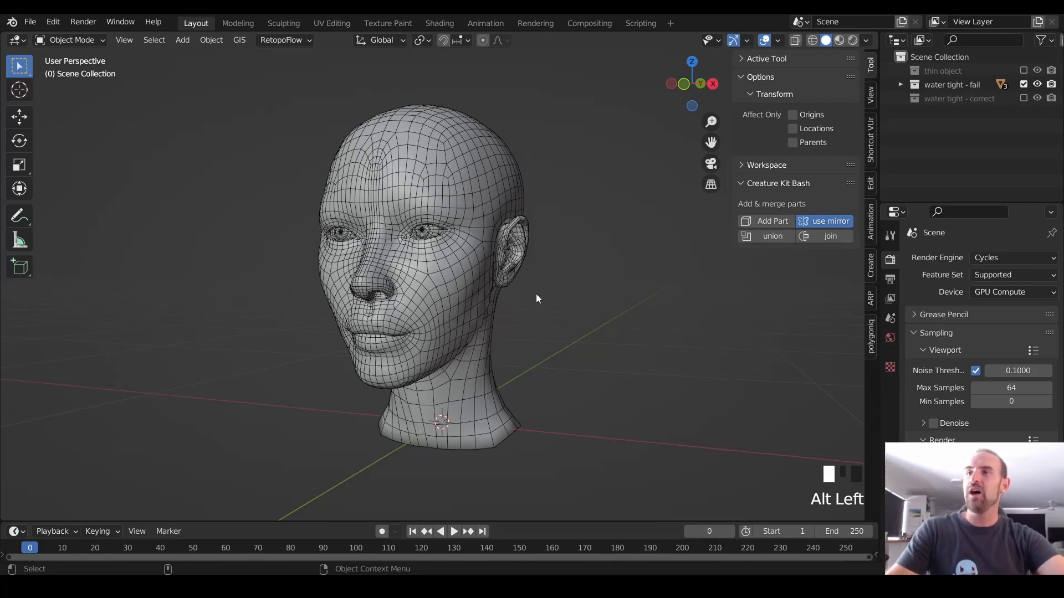
{"action": "left_click_drag", "start_coordinate": [536, 294], "coordinate": [526, 271], "text": "alt"}
{"action": "middle_click_drag", "start_coordinate": [525, 271], "coordinate": [530, 246], "text": "alt"}
{"action": "left_click_drag", "start_coordinate": [530, 246], "coordinate": [466, 241], "text": "alt"}
{"action": "scroll", "coordinate": [507, 173], "scroll_direction": "up", "scroll_amount": 2}
{"action": "left_click", "coordinate": [466, 241]}
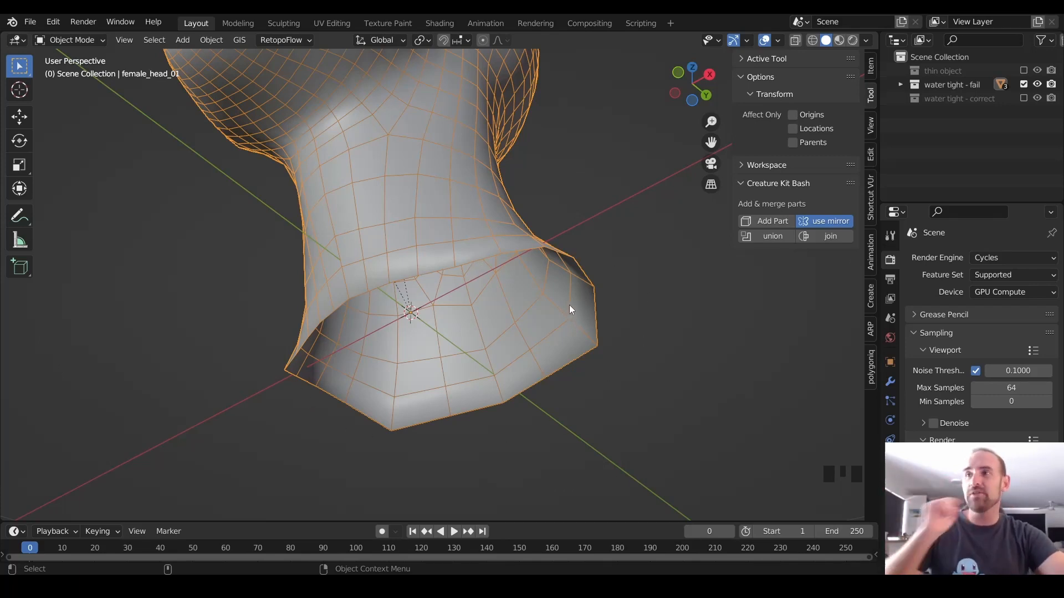
{"action": "left_click_drag", "start_coordinate": [495, 281], "coordinate": [442, 233], "text": "alt"}
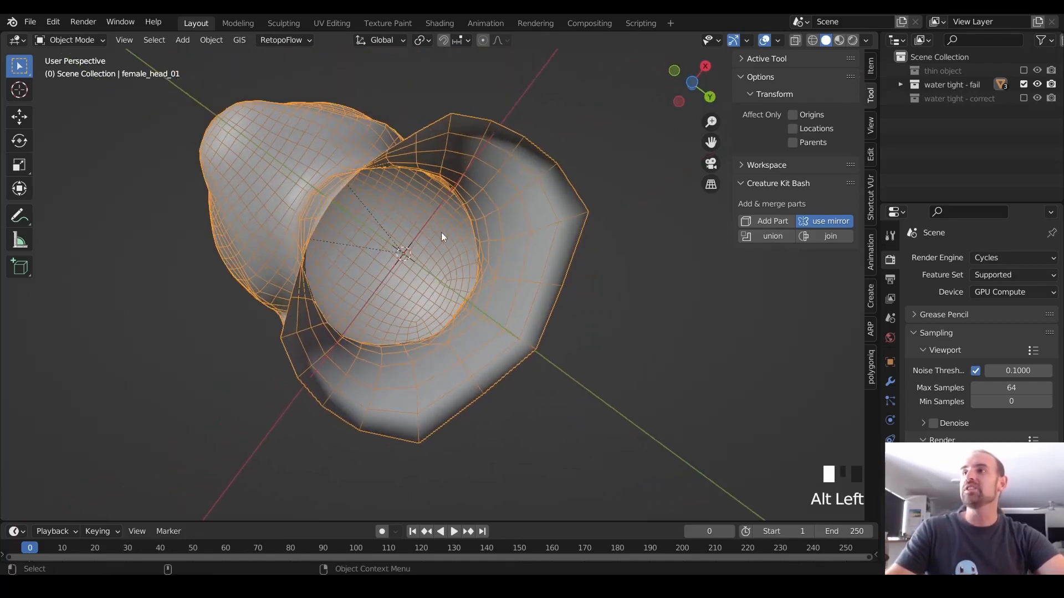
{"action": "left_click_drag", "start_coordinate": [408, 283], "coordinate": [534, 324], "text": "alt"}
{"action": "scroll", "coordinate": [523, 311], "scroll_direction": "down", "scroll_amount": 3}
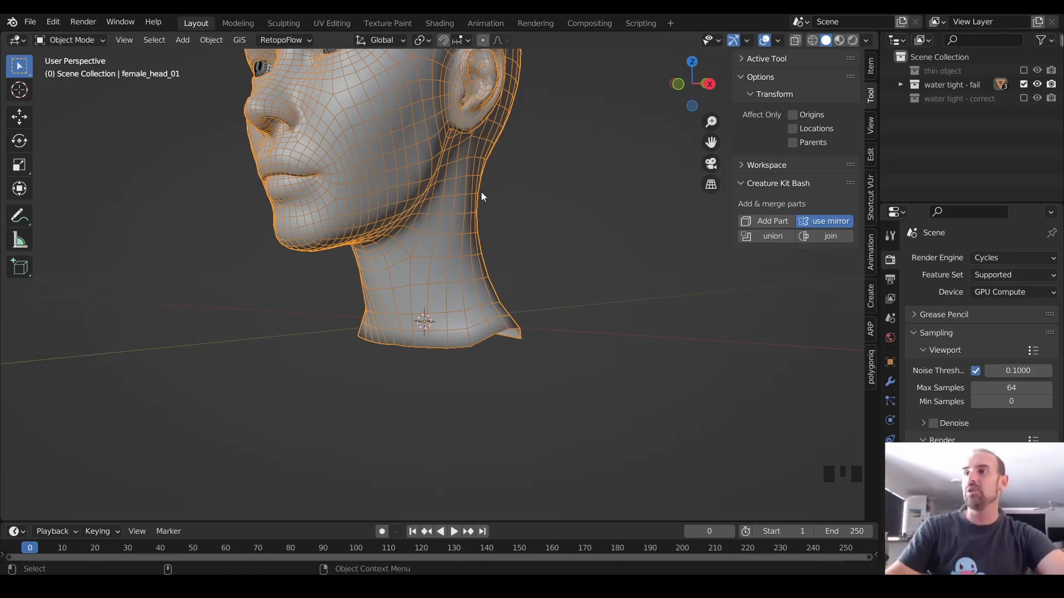
{"action": "middle_click_drag", "start_coordinate": [495, 217], "coordinate": [514, 331], "text": "alt"}
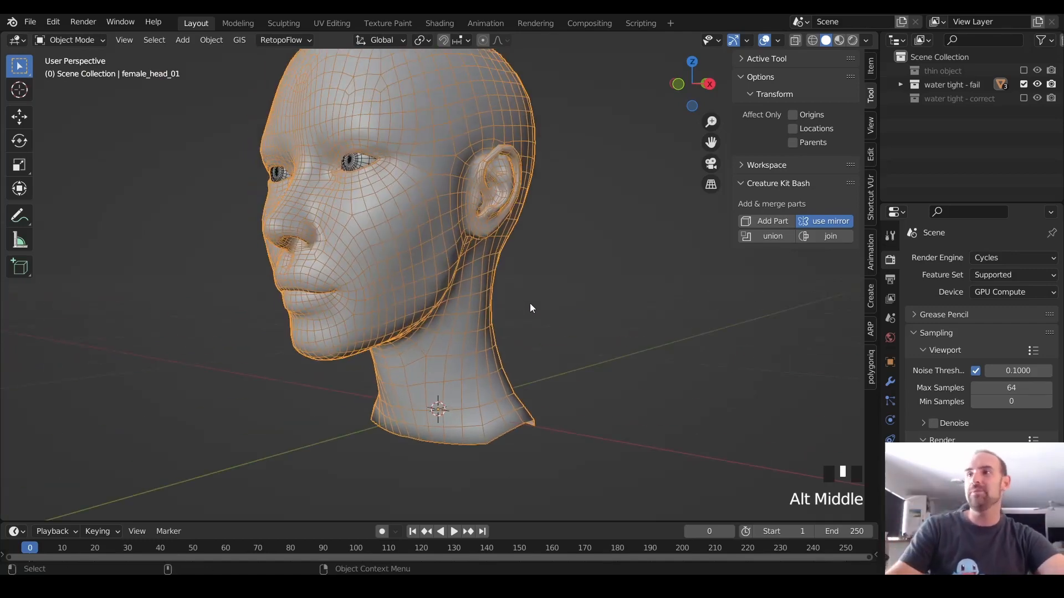
Step: Try voxel remeshing the open-necked head in Sculpt Mode, inspect the resulting mesh, and undo the remesh
{"action": "key", "text": "ctrl+Tab"}
{"action": "left_click_drag", "start_coordinate": [524, 382], "coordinate": [502, 299], "text": "alt"}
{"action": "key", "text": "shift+r"}
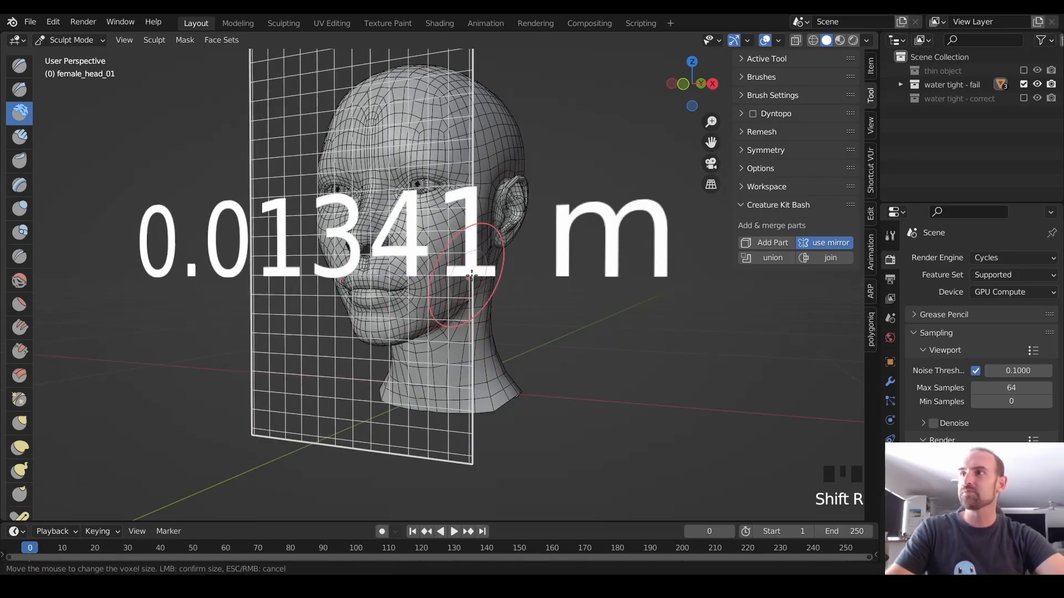
{"action": "left_click", "coordinate": [650, 142]}
{"action": "key", "text": "ctrl+r"}
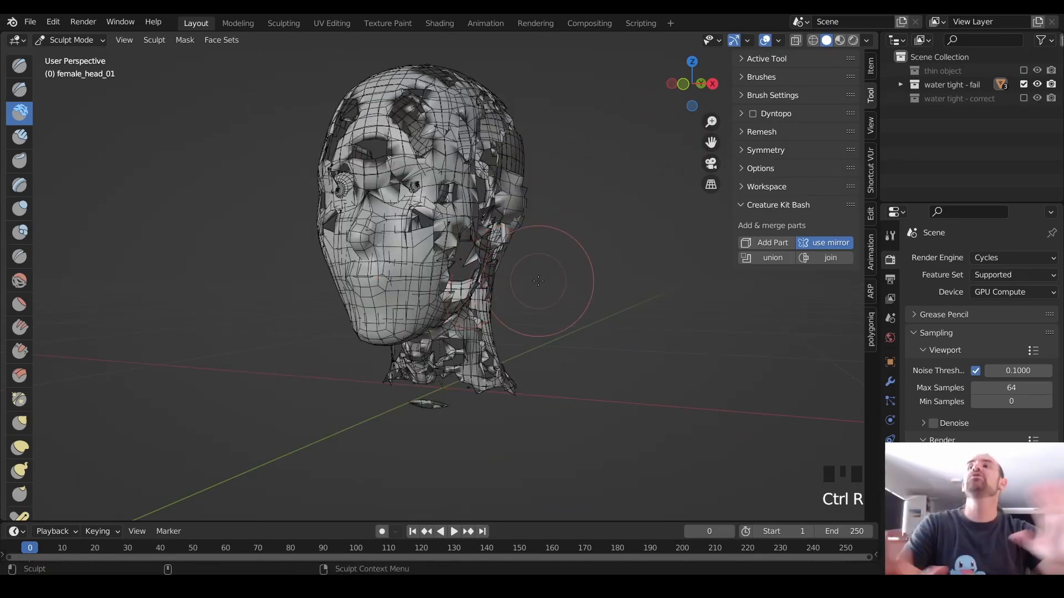
{"action": "mouse_move", "coordinate": [538, 281]}
{"action": "left_mouse_down", "text": "alt"}
{"action": "mouse_move", "coordinate": [497, 279]}
{"action": "mouse_move", "coordinate": [510, 222]}
{"action": "mouse_move", "coordinate": [533, 238]}
{"action": "left_mouse_up", "text": "alt"}
{"action": "scroll", "coordinate": [497, 280], "scroll_direction": "up", "scroll_amount": 2}
{"action": "scroll", "coordinate": [494, 281], "scroll_direction": "down", "scroll_amount": 2}
{"action": "key", "text": "ctrl+z"}
Step: Enter Edit Mode, clear the selection, and select the open edge loop around the base of the neck
{"action": "key", "text": "Tab"}
{"action": "key", "text": "a"}
{"action": "key", "text": "a"}
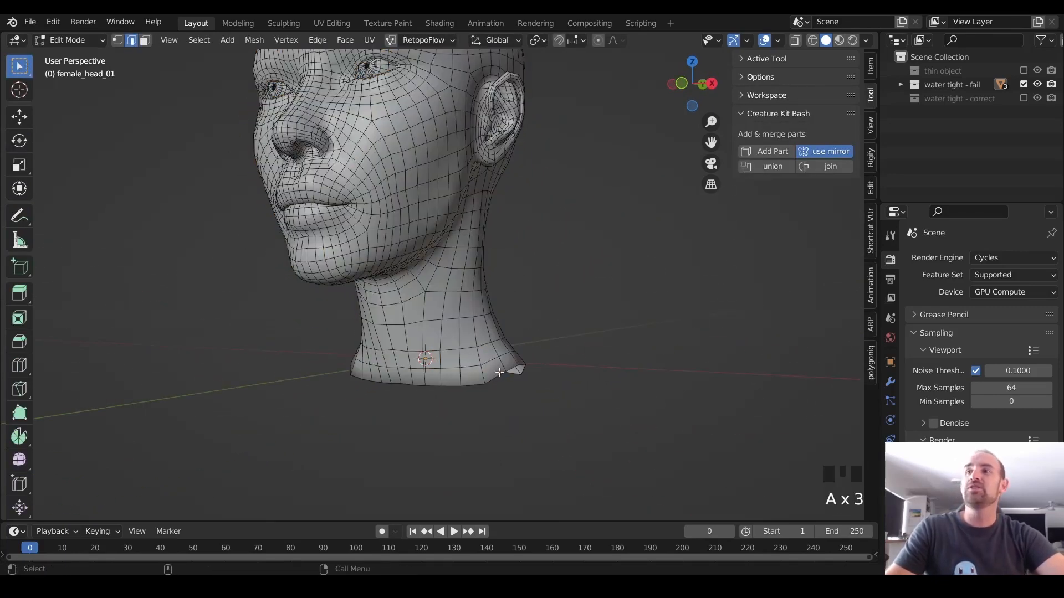
{"action": "left_click", "coordinate": [500, 372], "text": "alt+shift"}
{"action": "left_click_drag", "start_coordinate": [500, 373], "coordinate": [548, 297], "text": "alt"}
Step: Try two fills on the open neck loop, undoing each one
{"action": "key", "text": "ctrl+f"}
{"action": "left_click", "coordinate": [547, 281]}
{"action": "key", "text": "ctrl+z"}
{"action": "key", "text": "f"}
{"action": "key", "text": "ctrl+z"}
Step: Close the neck opening with Grid Fill
{"action": "key", "text": "ctrl+f"}
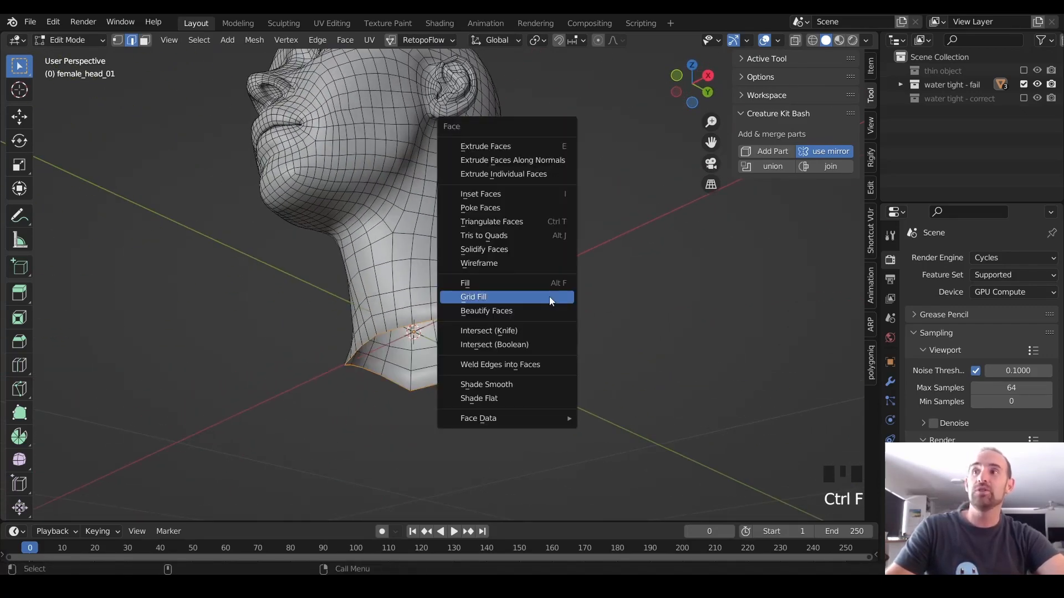
{"action": "left_click", "coordinate": [549, 297]}
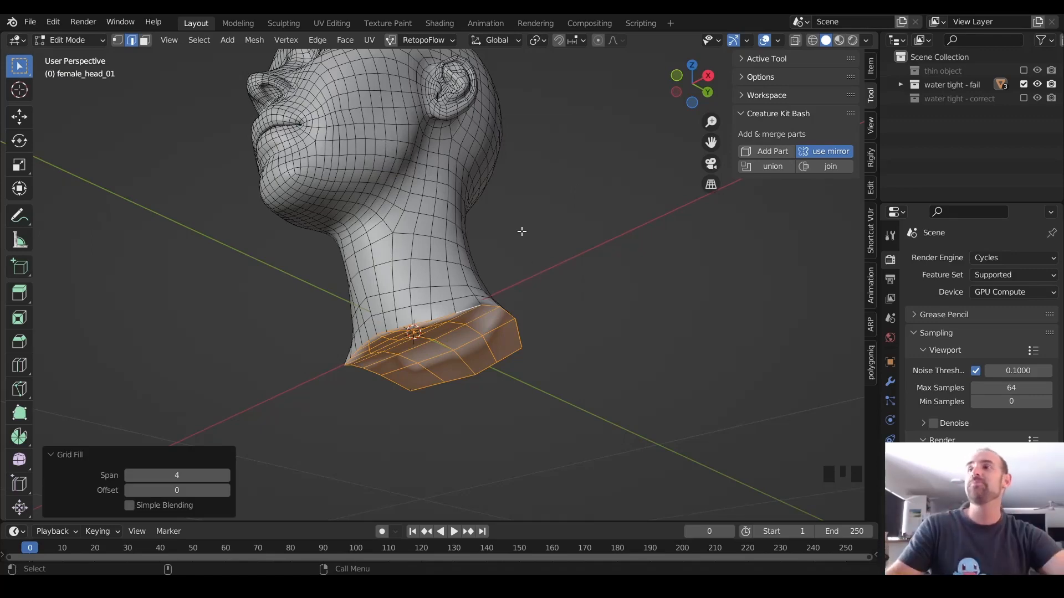
{"action": "left_click_drag", "start_coordinate": [522, 231], "coordinate": [552, 247], "text": "alt"}
Step: Switch to Sculpt Mode, try voxel remeshing the head with its neck closed, and undo the remesh
{"action": "key", "text": "Tab"}
{"action": "left_click", "coordinate": [535, 246]}
{"action": "middle_click_drag", "start_coordinate": [555, 215], "coordinate": [553, 274], "text": "alt"}
{"action": "key", "text": "Tab"}
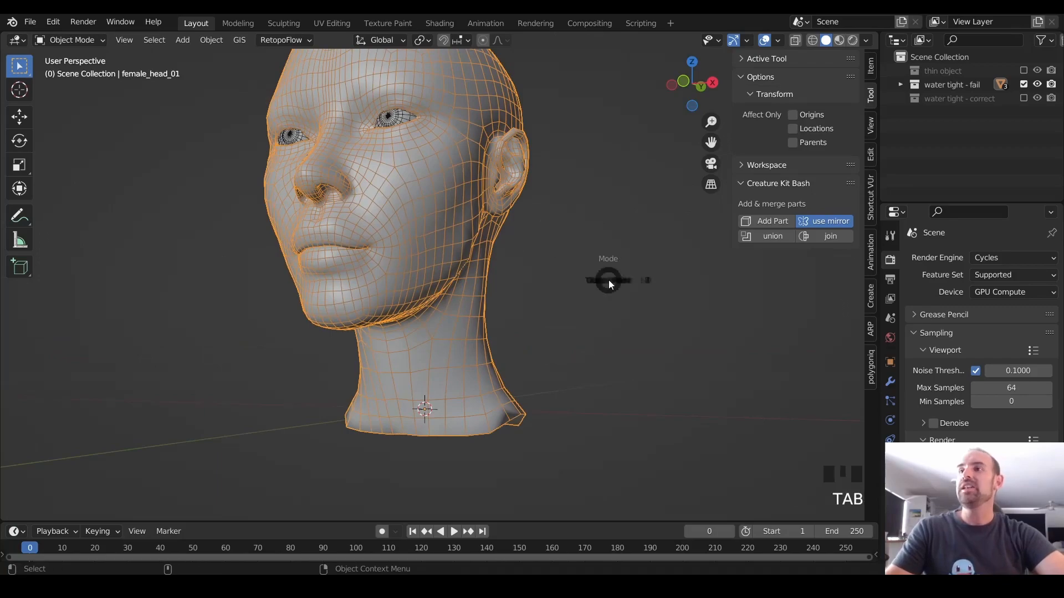
{"action": "left_click", "coordinate": [608, 303]}
{"action": "scroll", "coordinate": [534, 265], "scroll_direction": "down", "scroll_amount": 3}
{"action": "key", "text": "ctrl+r"}
{"action": "mouse_move", "coordinate": [534, 281]}
{"action": "left_mouse_down", "text": "alt"}
{"action": "mouse_move", "coordinate": [454, 306]}
{"action": "mouse_move", "coordinate": [488, 294]}
{"action": "mouse_move", "coordinate": [471, 286]}
{"action": "mouse_move", "coordinate": [485, 299]}
{"action": "mouse_move", "coordinate": [481, 279]}
{"action": "left_mouse_up", "text": "alt"}
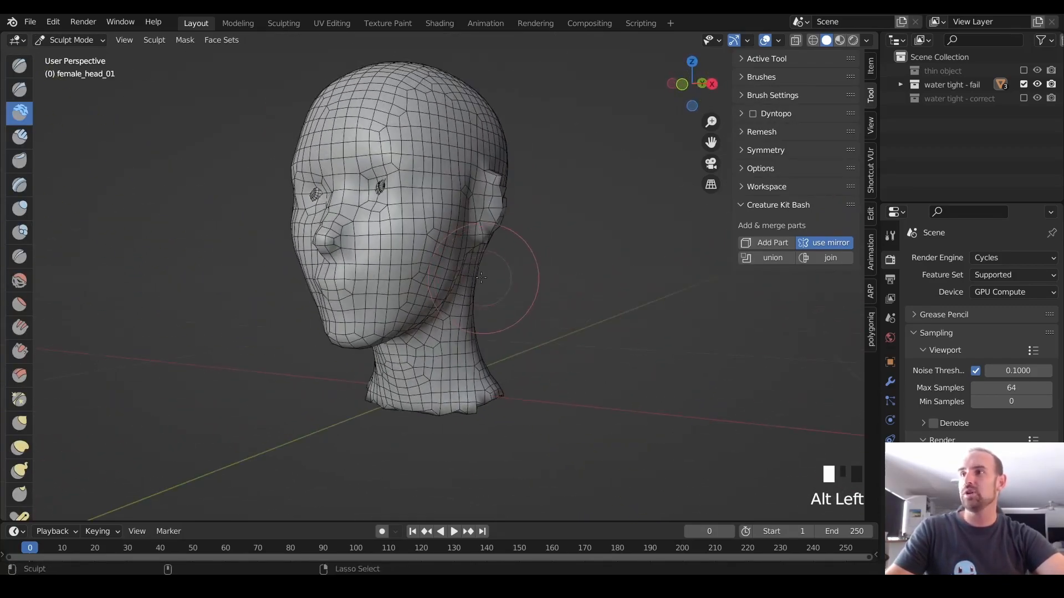
{"action": "key", "text": "ctrl+z"}
Step: Set a finer voxel size for the head, try voxel remeshing it again, and undo the remesh
{"action": "key", "text": "shift+r"}
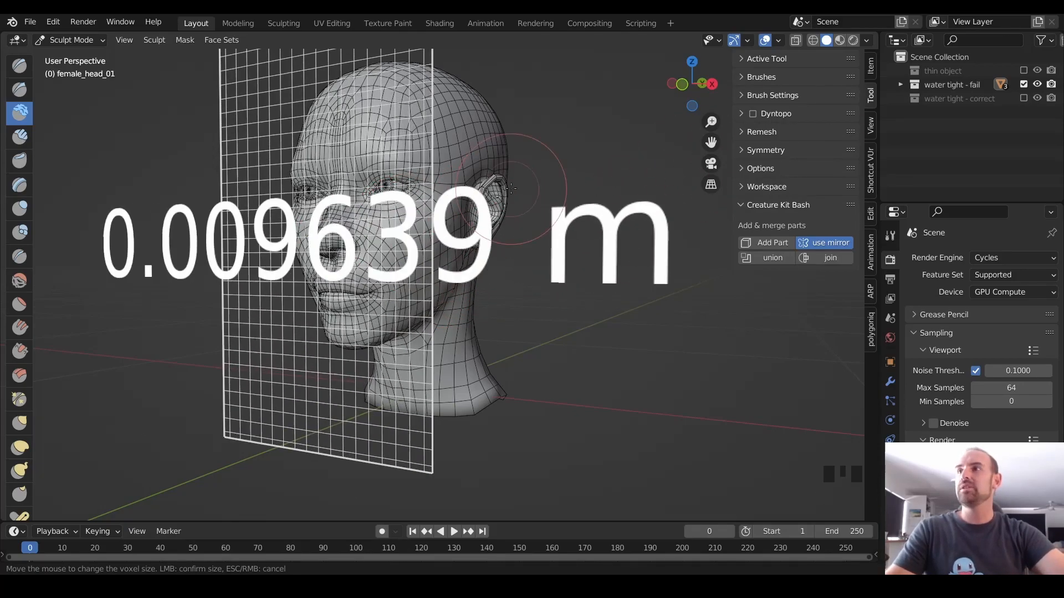
{"action": "left_click", "coordinate": [452, 265]}
{"action": "key", "text": "shift+r"}
{"action": "key", "text": "shift+r"}
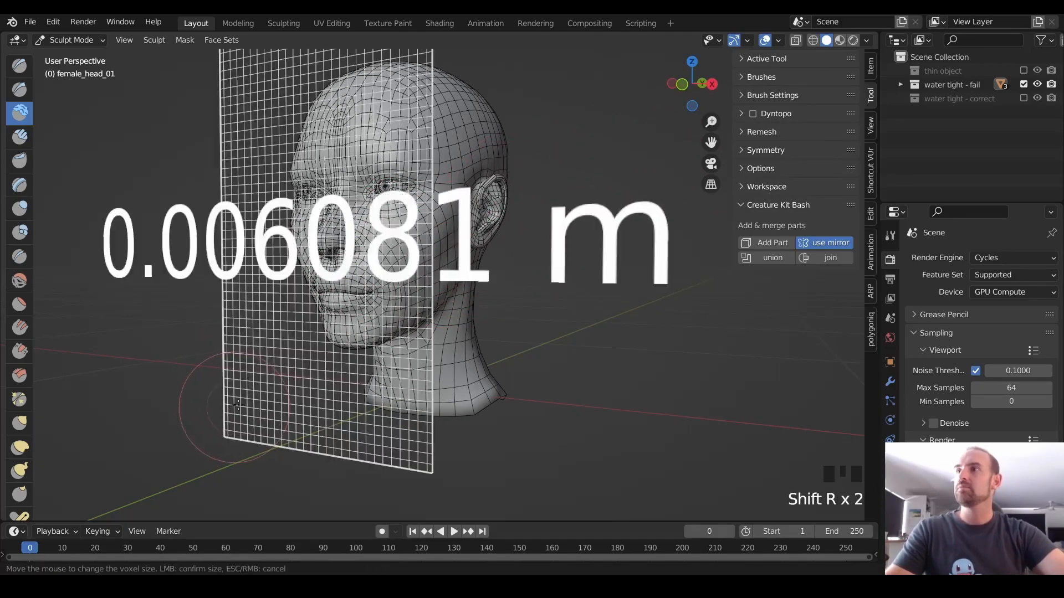
{"action": "left_click", "coordinate": [482, 285]}
{"action": "key", "text": "ctrl+r"}
{"action": "left_click_drag", "start_coordinate": [482, 285], "coordinate": [464, 283], "text": "alt"}
{"action": "key", "text": "ctrl+z"}
Step: Return to Object Mode and hide both eyeballs
{"action": "key", "text": "Tab"}
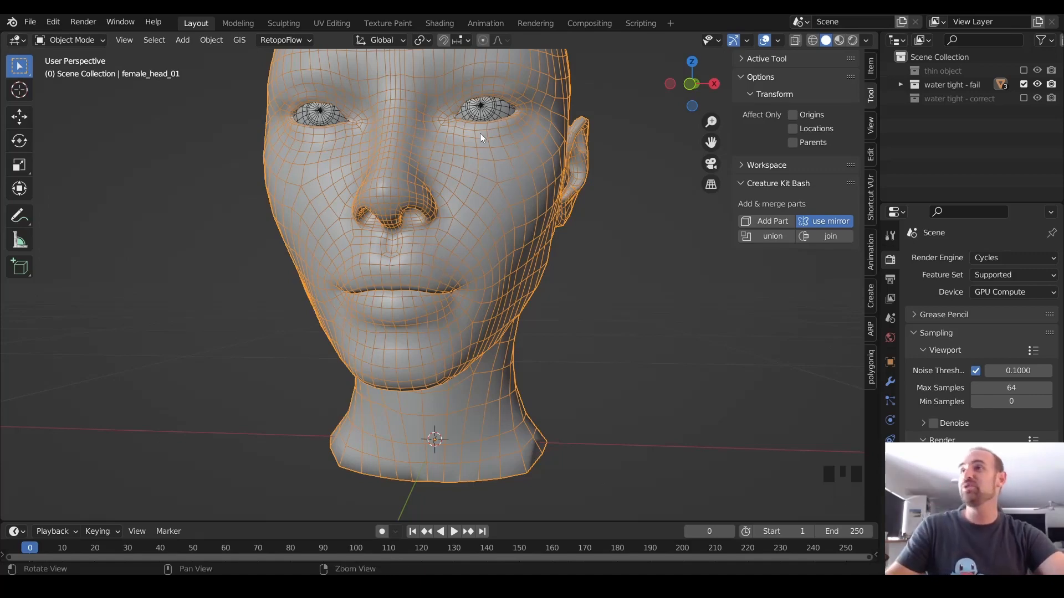
{"action": "left_click_drag", "start_coordinate": [480, 134], "coordinate": [474, 170], "text": "alt"}
{"action": "left_click", "coordinate": [308, 188]}
{"action": "left_click", "coordinate": [468, 187], "text": "shift"}
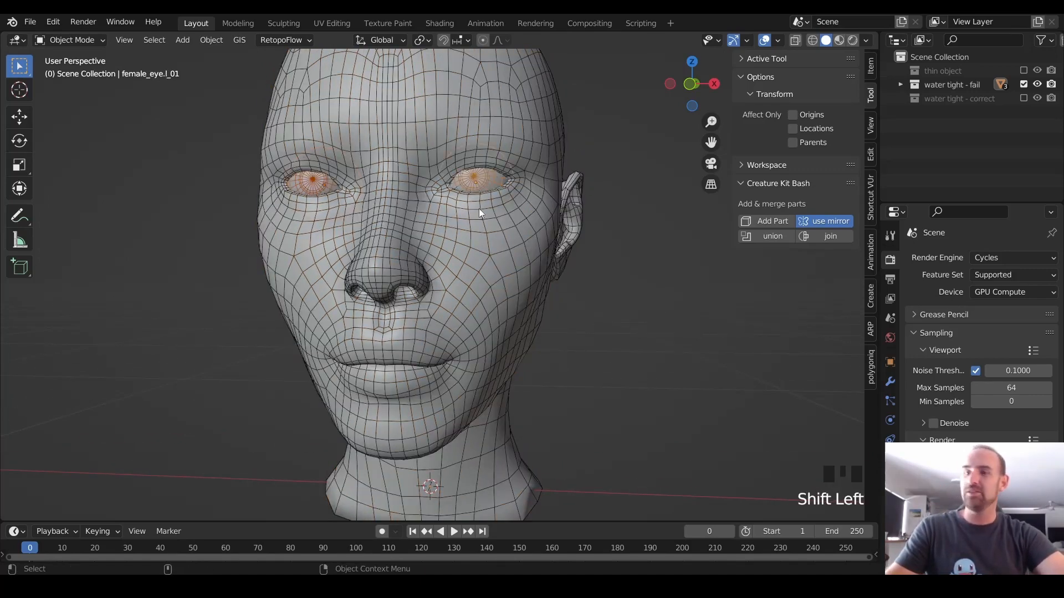
{"action": "key", "text": "h"}
Step: Select the head's left eye socket edge loop in Edit Mode and fill it with a single face
{"action": "left_click", "coordinate": [478, 211]}
{"action": "middle_click", "coordinate": [472, 188], "text": "alt"}
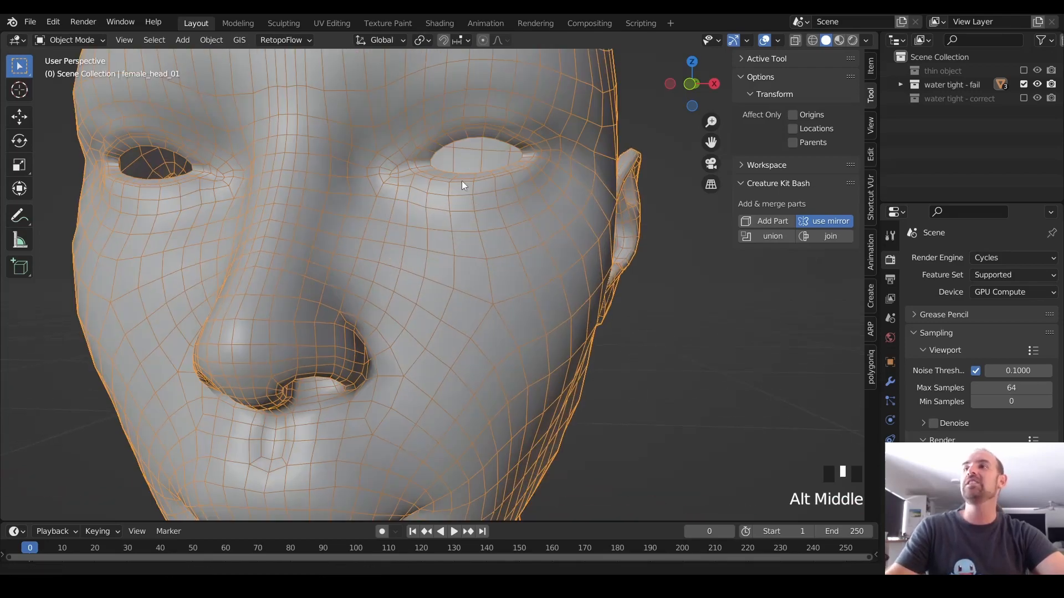
{"action": "key", "text": "Tab"}
{"action": "key", "text": "a"}
{"action": "key", "text": "alt+a"}
{"action": "left_click", "coordinate": [437, 197], "text": "alt+shift"}
{"action": "key", "text": "KP_Decimal"}
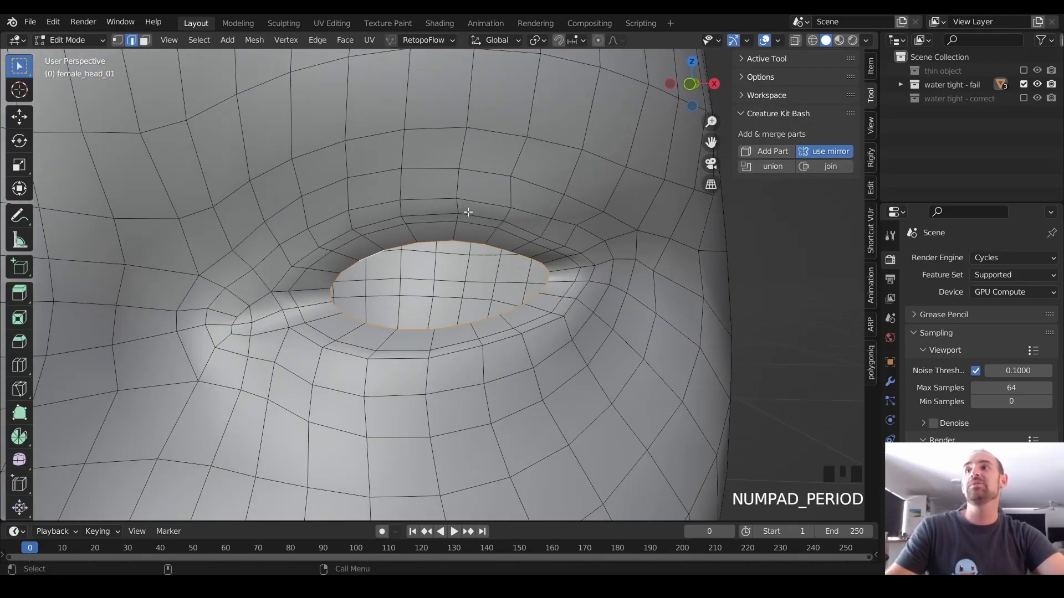
{"action": "scroll", "coordinate": [468, 211], "scroll_direction": "down", "scroll_amount": 4}
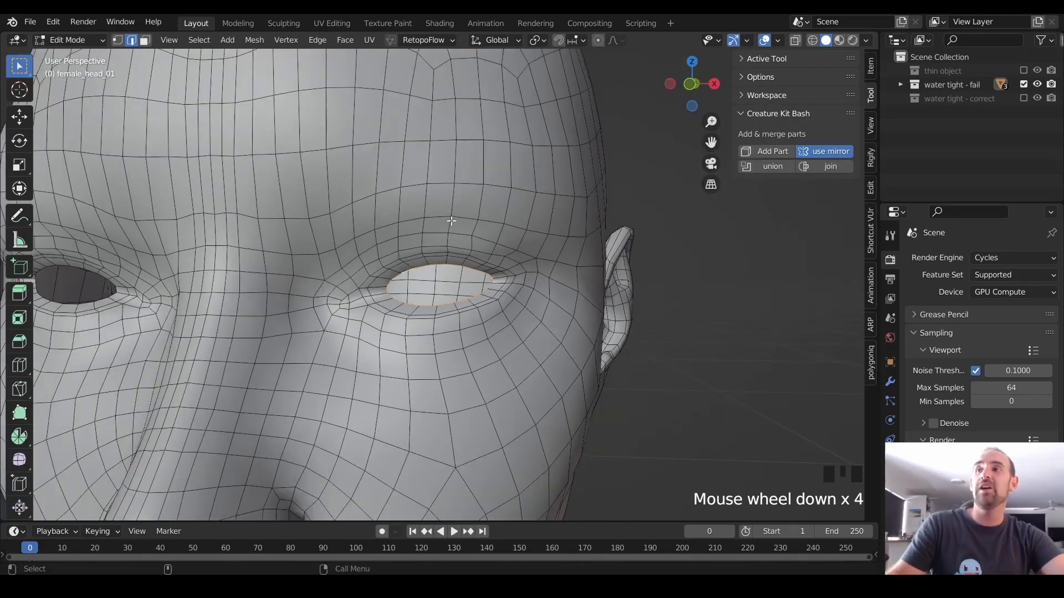
{"action": "middle_click", "coordinate": [499, 205], "text": "alt"}
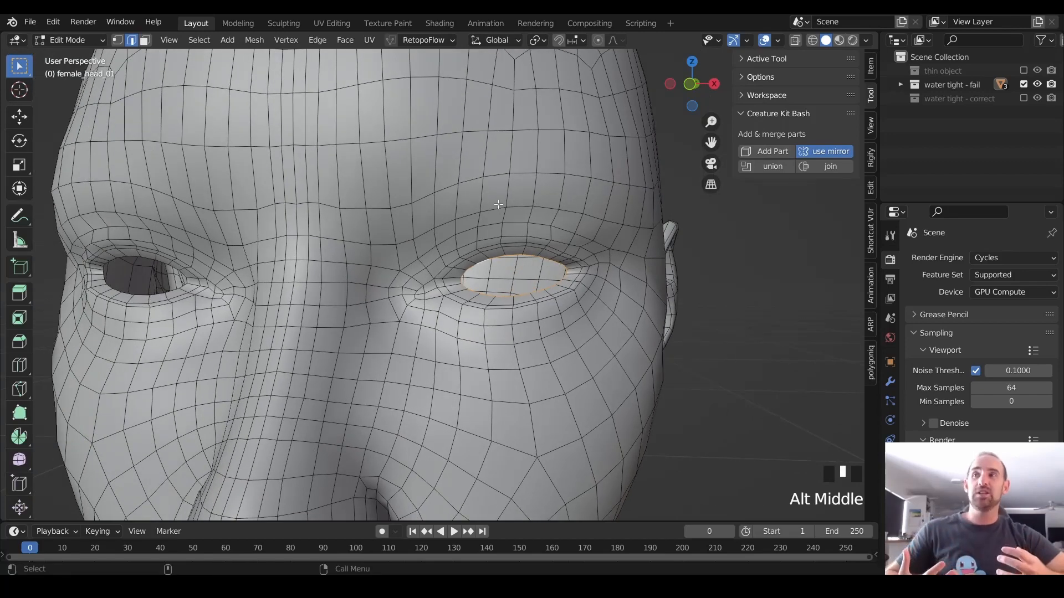
{"action": "key", "text": "f"}
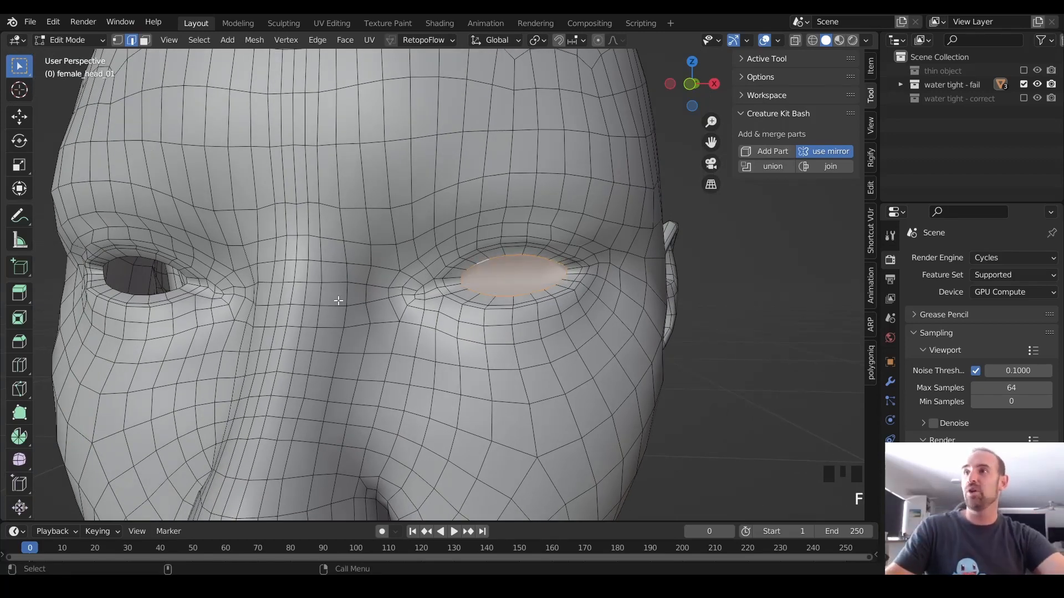
Step: Clear the selection and fill the open edge loop of the head's other eye socket with a face
{"action": "key", "text": "a"}
{"action": "key", "text": "a"}
{"action": "key", "text": "a"}
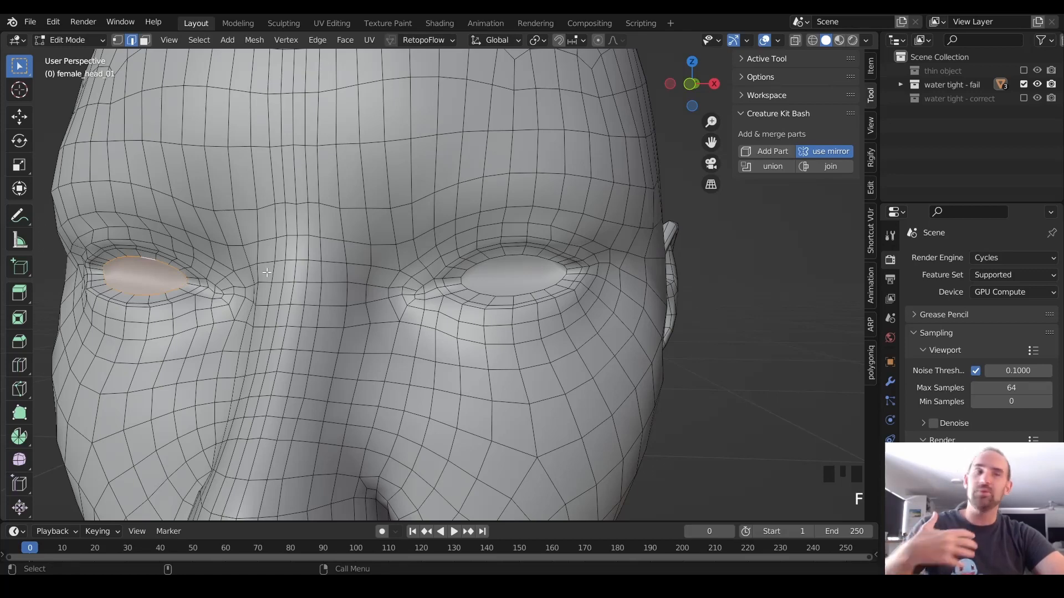
{"action": "scroll", "coordinate": [294, 295], "scroll_direction": "down", "scroll_amount": 4}
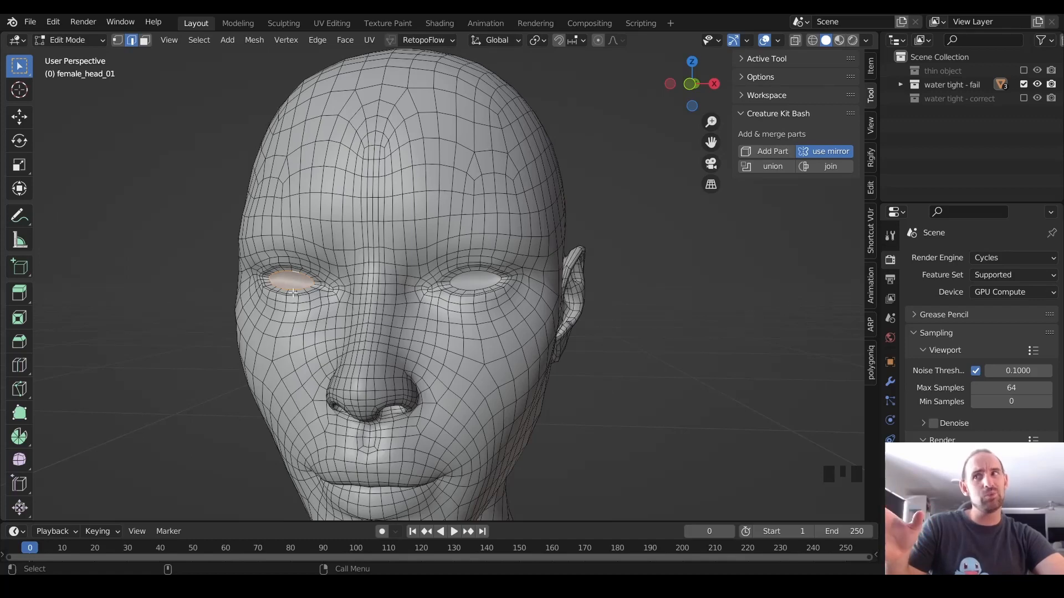
Step: Switch to Sculpt Mode through Object Mode, voxel remesh the head with sealed eye sockets, and inspect the face
{"action": "middle_click_drag", "start_coordinate": [404, 337], "coordinate": [414, 297], "text": "alt"}
{"action": "key", "text": "Tab"}
{"action": "scroll", "coordinate": [415, 297], "scroll_direction": "down", "scroll_amount": 1}
{"action": "left_click_drag", "start_coordinate": [510, 284], "coordinate": [513, 283], "text": "alt"}
{"action": "key", "text": "Tab"}
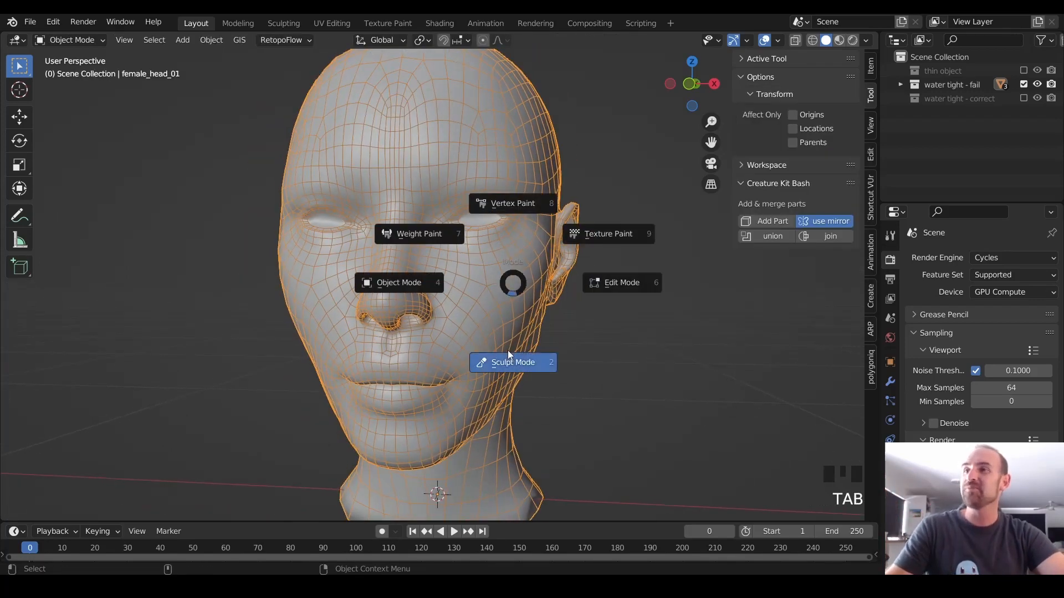
{"action": "left_click", "coordinate": [507, 354]}
{"action": "key", "text": "ctrl+r"}
{"action": "mouse_move", "coordinate": [577, 324]}
{"action": "left_mouse_down", "text": "alt"}
{"action": "mouse_move", "coordinate": [526, 324]}
{"action": "mouse_move", "coordinate": [597, 323]}
{"action": "left_mouse_up", "text": "alt"}
{"action": "scroll", "coordinate": [598, 322], "scroll_direction": "up", "scroll_amount": 2}
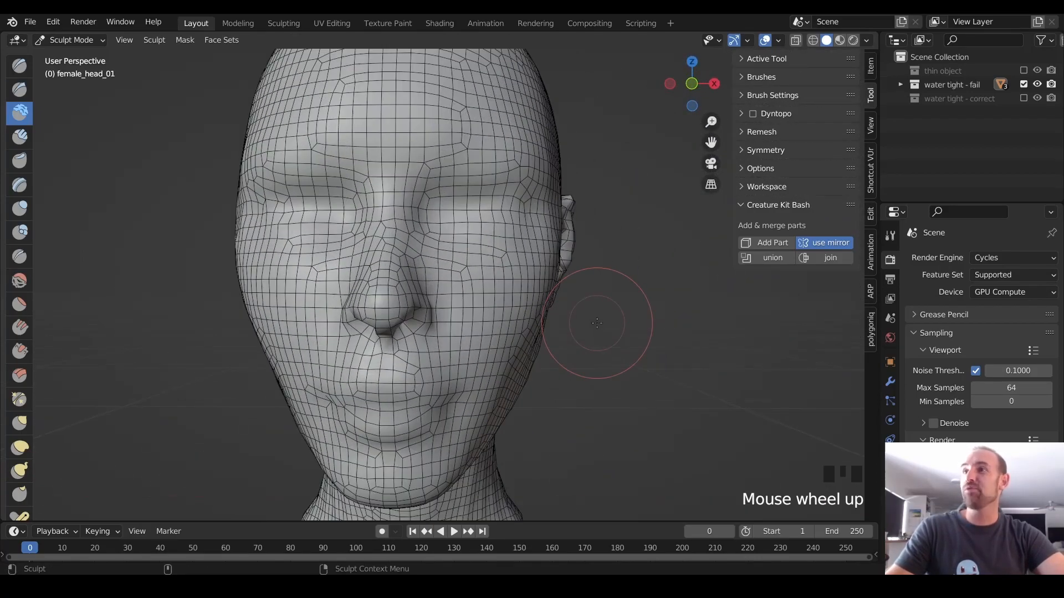
Step: Undo the head's voxel remesh and return to Sculpt Mode with the lips in close view
{"action": "key", "text": "ctrl+z"}
{"action": "key", "text": "Tab"}
{"action": "left_click", "coordinate": [495, 342]}
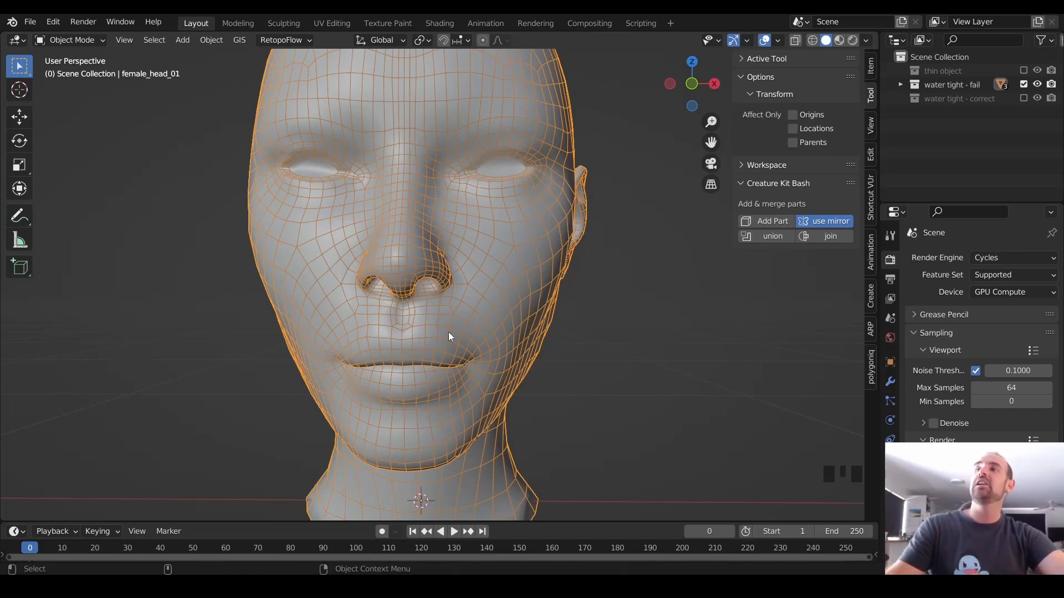
{"action": "key", "text": "Tab"}
{"action": "left_click", "coordinate": [441, 423]}
{"action": "middle_click", "coordinate": [413, 355], "text": "alt"}
{"action": "scroll", "coordinate": [411, 313], "scroll_direction": "up", "scroll_amount": 2}
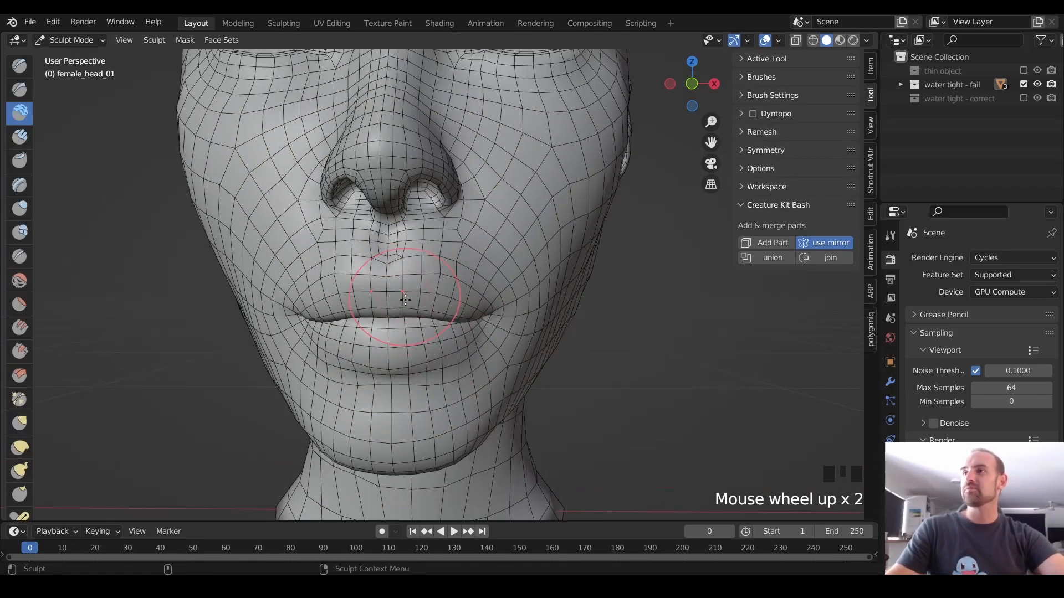
Step: Enlarge the sculpt brush and pull the head's upper lip up so the mouth opens
{"action": "key", "text": "f"}
{"action": "mouse_move", "coordinate": [411, 313]}
{"action": "left_mouse_down", "text": "shift"}
{"action": "mouse_move", "coordinate": [387, 318]}
{"action": "mouse_move", "coordinate": [450, 302]}
{"action": "left_mouse_up", "text": "shift"}
{"action": "scroll", "coordinate": [451, 302], "scroll_direction": "up", "scroll_amount": 2}
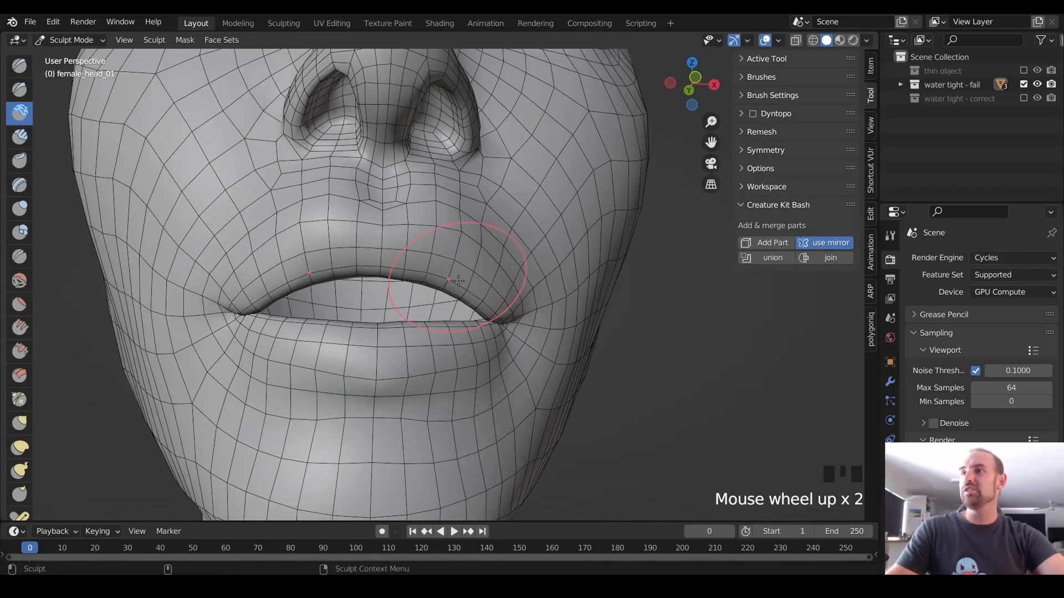
{"action": "mouse_move", "coordinate": [443, 244]}
{"action": "left_mouse_down", "text": "alt"}
{"action": "mouse_move", "coordinate": [502, 294]}
{"action": "mouse_move", "coordinate": [536, 294]}
{"action": "mouse_move", "coordinate": [420, 316]}
{"action": "mouse_move", "coordinate": [446, 309]}
{"action": "left_mouse_up", "text": "alt"}
Step: Voxel remesh the head with its opened mouth, inspect the lips, and undo the remesh
{"action": "key", "text": "Tab"}
{"action": "left_click", "coordinate": [327, 316]}
{"action": "scroll", "coordinate": [466, 311], "scroll_direction": "down", "scroll_amount": 2}
{"action": "key", "text": "Tab"}
{"action": "key", "text": "ctrl+r"}
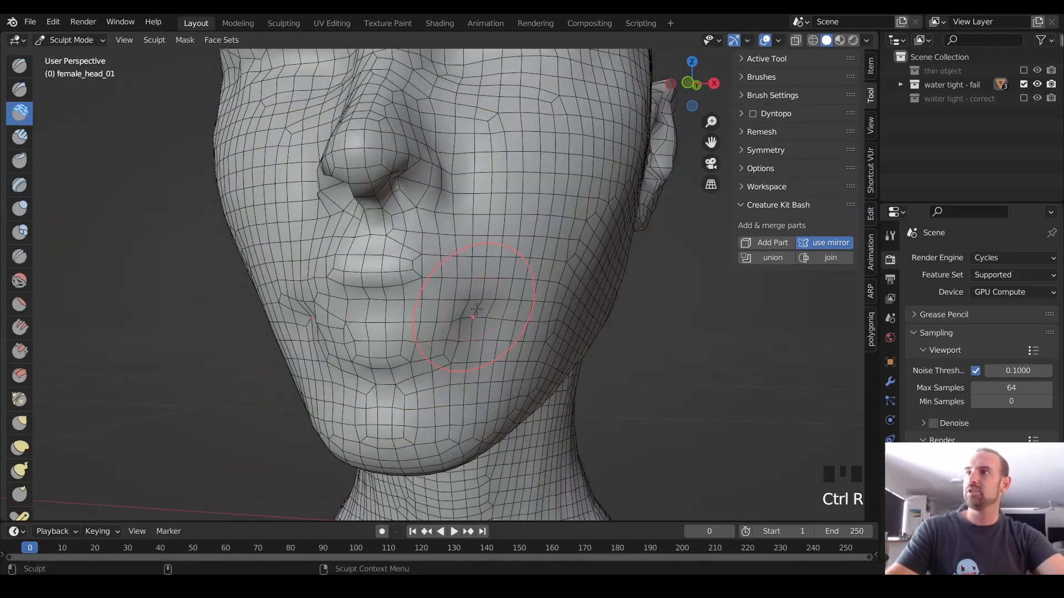
{"action": "scroll", "coordinate": [476, 309], "scroll_direction": "down", "scroll_amount": 2}
{"action": "key", "text": "ctrl+z"}
Step: Reduce the voxel size, remesh the open-mouthed head at the finer resolution, and undo the remesh
{"action": "key", "text": "shift+r"}
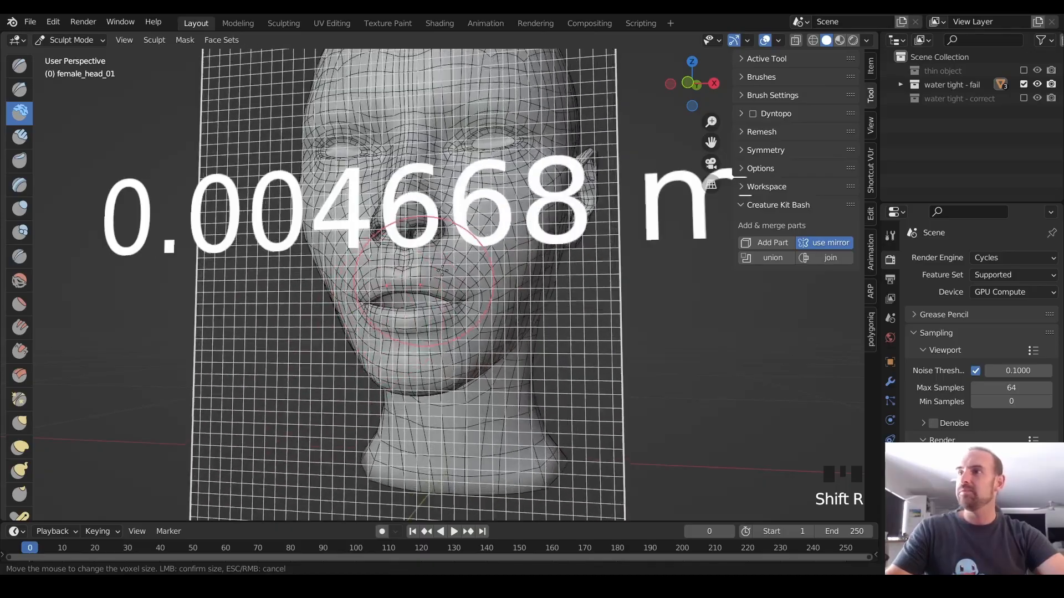
{"action": "left_click", "coordinate": [618, 140]}
{"action": "key", "text": "shift+r"}
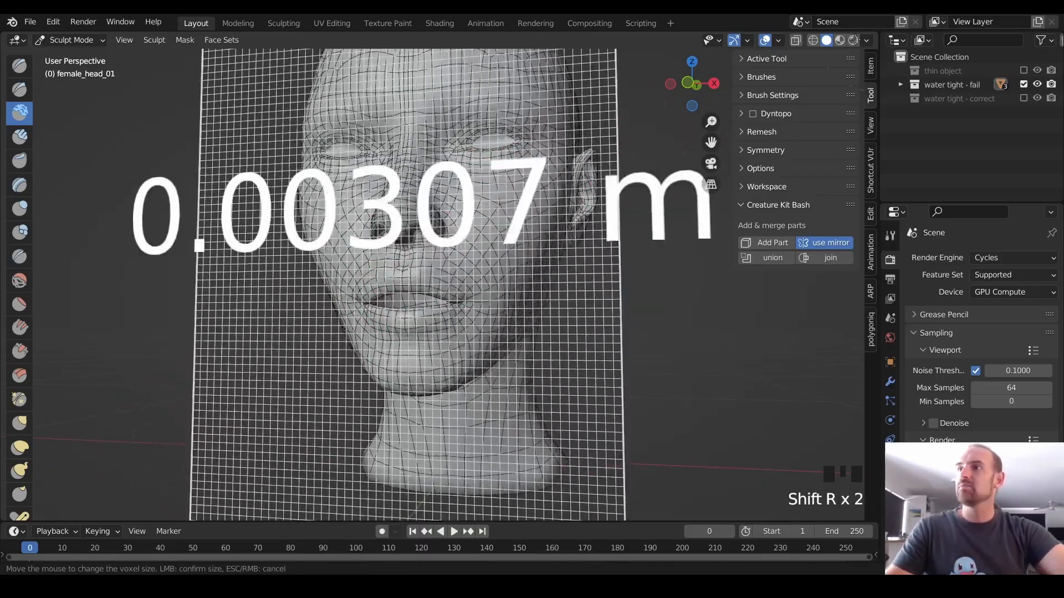
{"action": "key", "text": "shift+r"}
{"action": "left_click", "coordinate": [707, 108]}
{"action": "key", "text": "ctrl+r"}
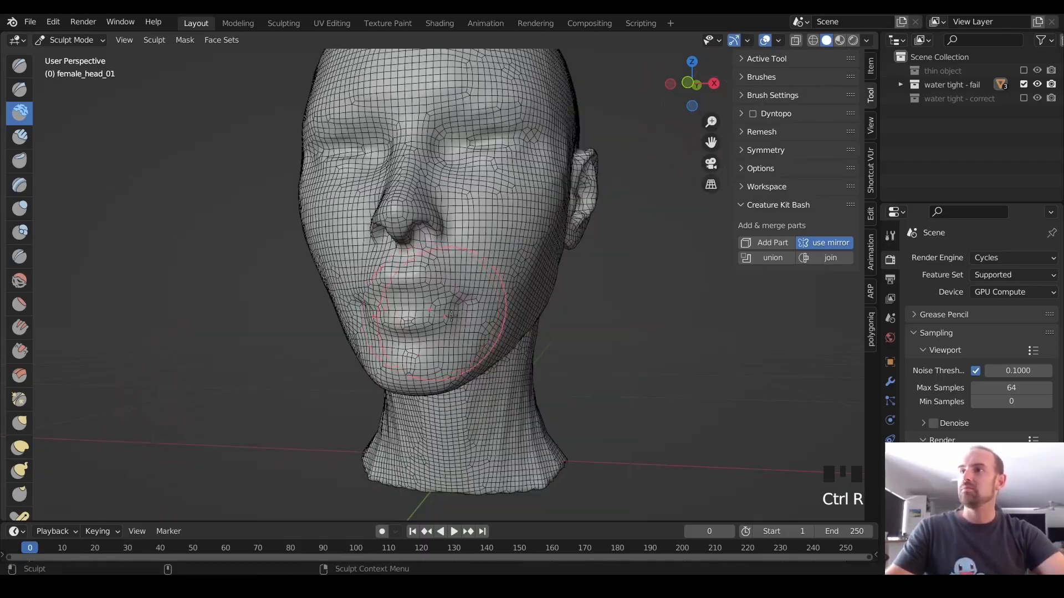
{"action": "scroll", "coordinate": [519, 309], "scroll_direction": "down", "scroll_amount": 2}
{"action": "key", "text": "ctrl+z"}
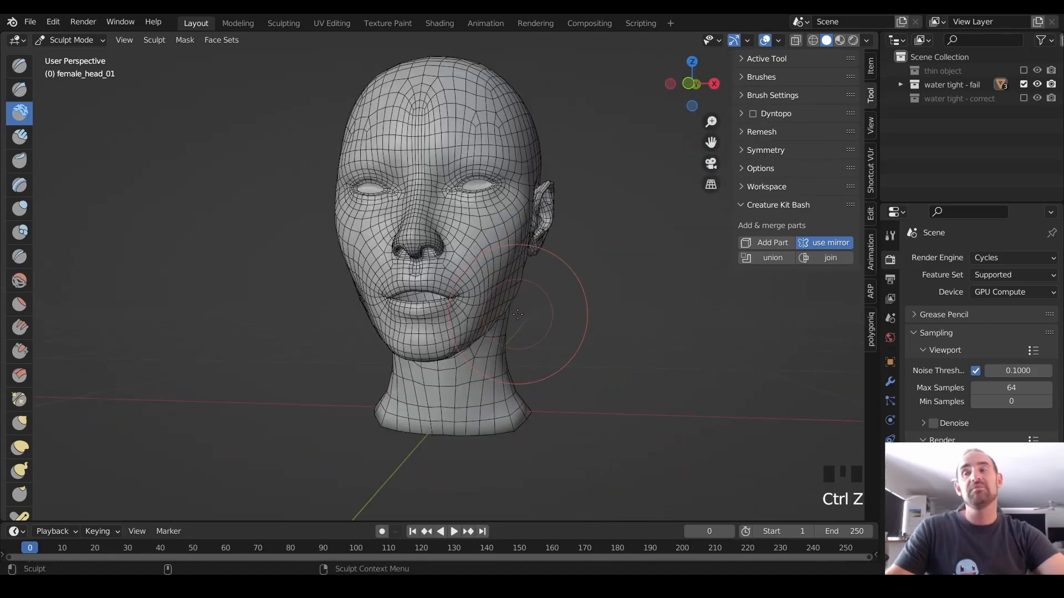
Step: In Object Mode, swap the "water tight - fail" collection for "water tight - correct" and select its head
{"action": "key", "text": "Tab"}
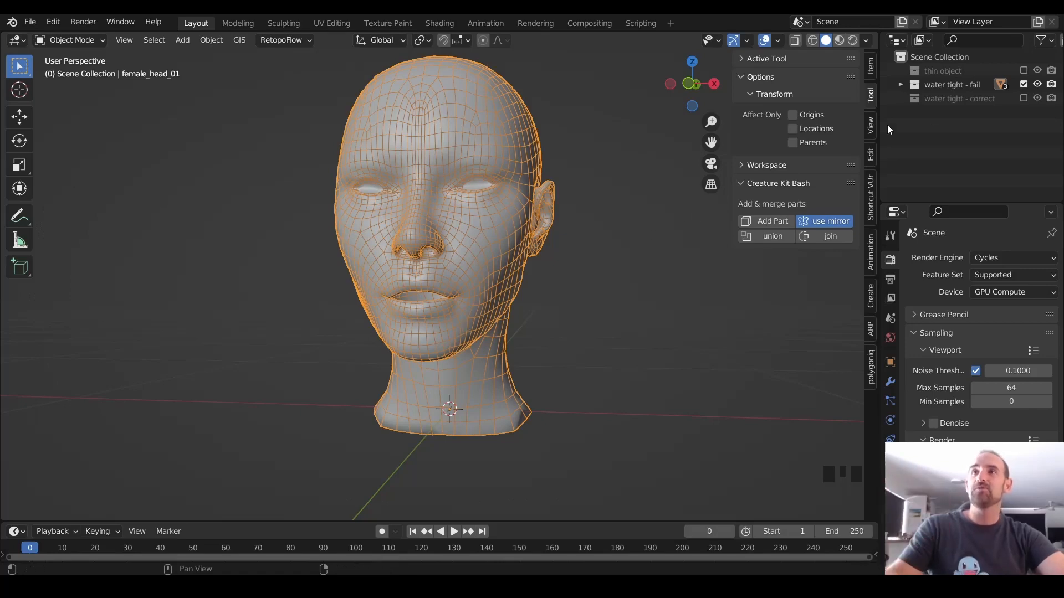
{"action": "left_click", "coordinate": [1023, 84]}
{"action": "left_click", "coordinate": [1023, 98]}
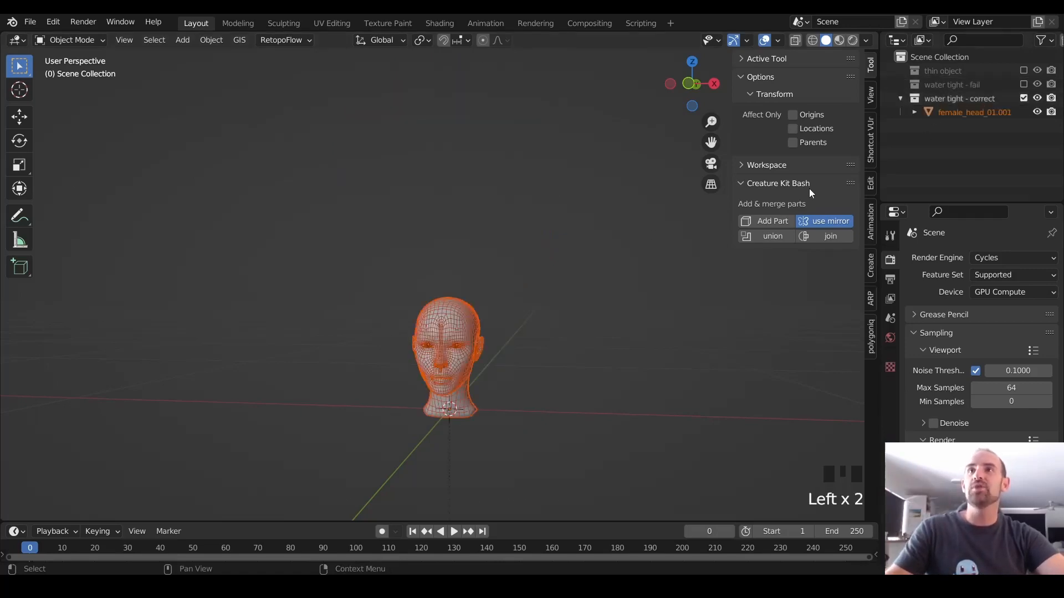
{"action": "left_click", "coordinate": [467, 327]}
{"action": "key", "text": "KP_Decimal"}
{"action": "left_click_drag", "start_coordinate": [471, 327], "coordinate": [540, 318], "text": "alt"}
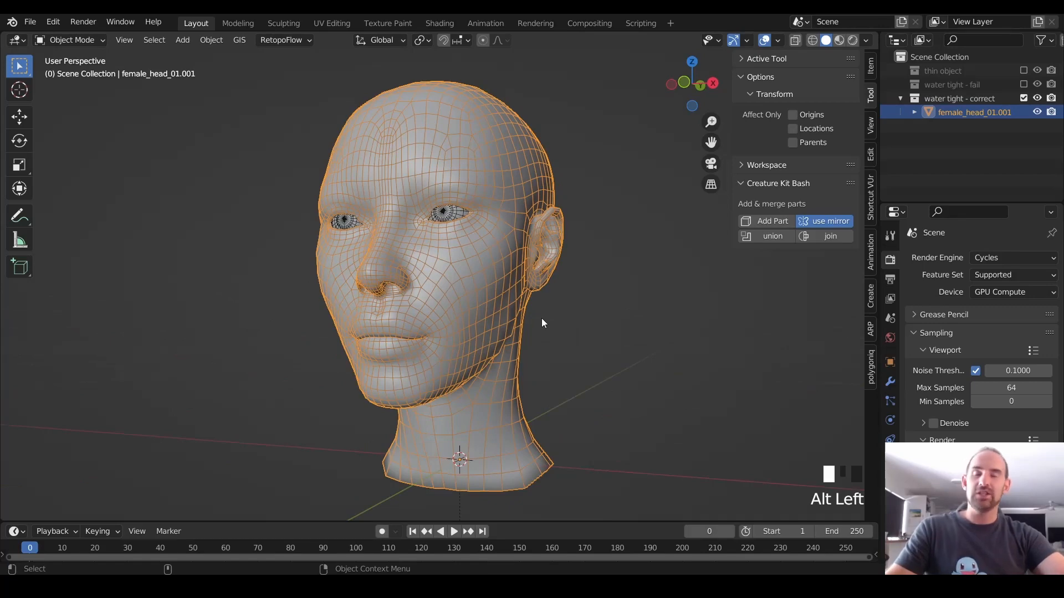
Step: Select both eyeballs of the "water tight - correct" head and hide them
{"action": "left_click", "coordinate": [439, 213]}
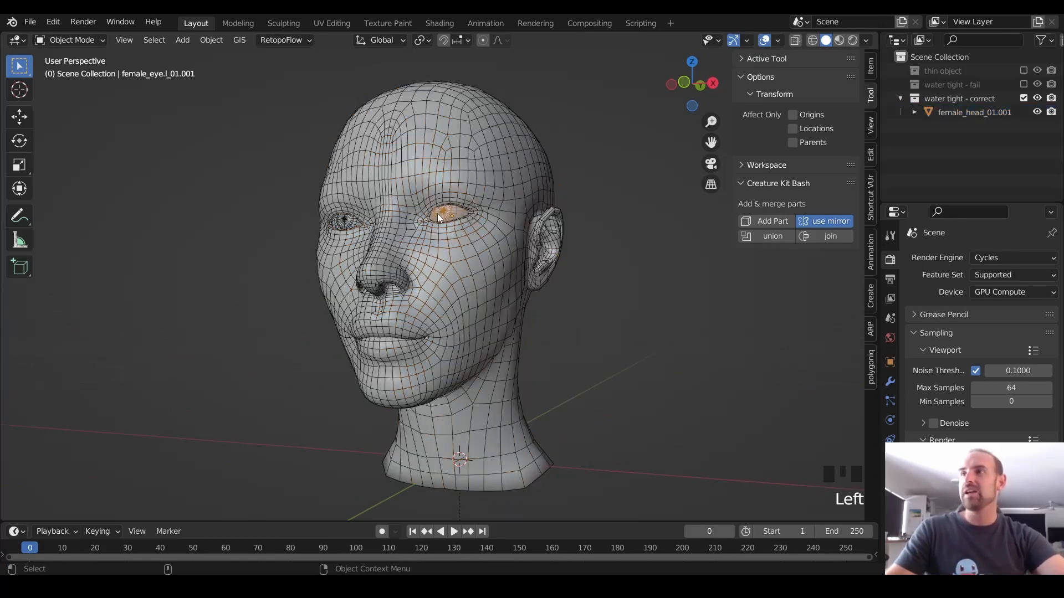
{"action": "left_click", "coordinate": [363, 223], "text": "shift"}
{"action": "key", "text": "h"}
Step: Show the head in wireframe from the right side and hide the teeth and gums inside the mouth
{"action": "scroll", "coordinate": [461, 301], "scroll_direction": "up", "scroll_amount": 2}
{"action": "middle_click_drag", "start_coordinate": [464, 215], "coordinate": [457, 246], "text": "alt"}
{"action": "mouse_move", "coordinate": [446, 320]}
{"action": "middle_mouse_down", "text": "alt"}
{"action": "mouse_move", "coordinate": [486, 351]}
{"action": "mouse_move", "coordinate": [477, 280]}
{"action": "mouse_move", "coordinate": [500, 274]}
{"action": "middle_mouse_up", "text": "alt"}
{"action": "key", "text": "z"}
{"action": "left_click", "coordinate": [393, 276]}
{"action": "scroll", "coordinate": [400, 279], "scroll_direction": "up", "scroll_amount": 3}
{"action": "left_click", "coordinate": [504, 288]}
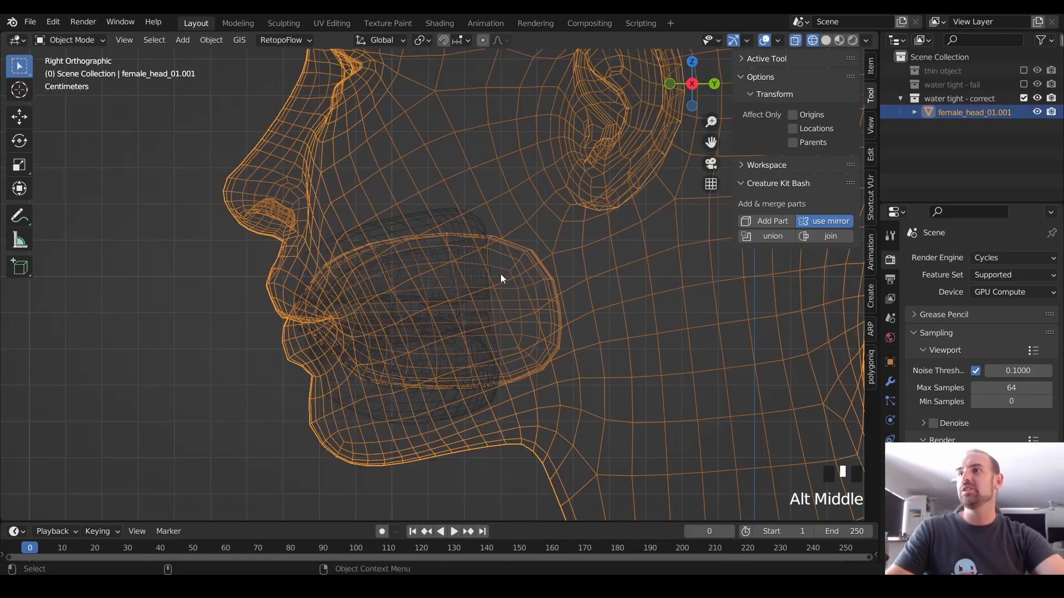
{"action": "left_click", "coordinate": [487, 256]}
{"action": "key", "text": "h"}
Step: Restore solid shading, deselect the head, and inspect its profile and the underside of the neck
{"action": "left_click", "coordinate": [389, 304]}
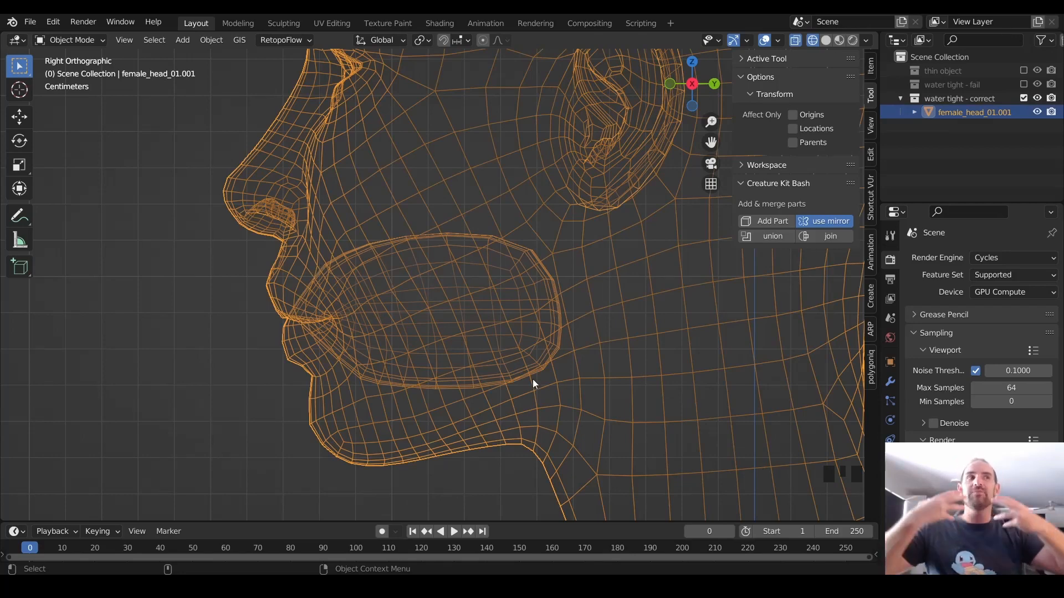
{"action": "scroll", "coordinate": [531, 378], "scroll_direction": "down", "scroll_amount": 6}
{"action": "middle_click_drag", "start_coordinate": [584, 408], "coordinate": [544, 282]}
{"action": "key", "text": "z"}
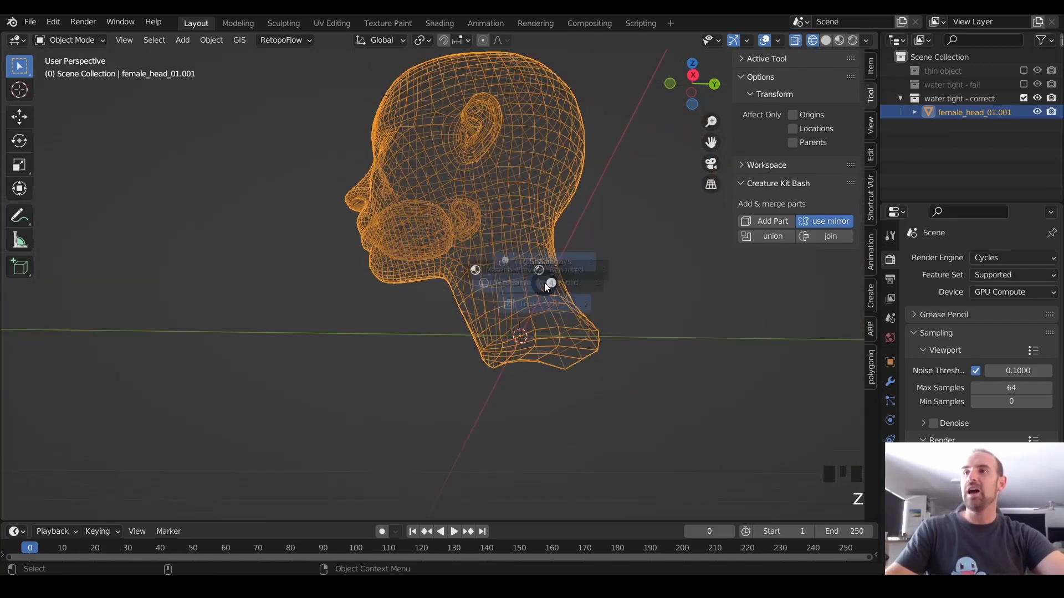
{"action": "middle_click_drag", "start_coordinate": [544, 341], "coordinate": [562, 302], "text": "alt"}
{"action": "left_click", "coordinate": [562, 301]}
{"action": "left_click_drag", "start_coordinate": [562, 301], "coordinate": [577, 337], "text": "alt"}
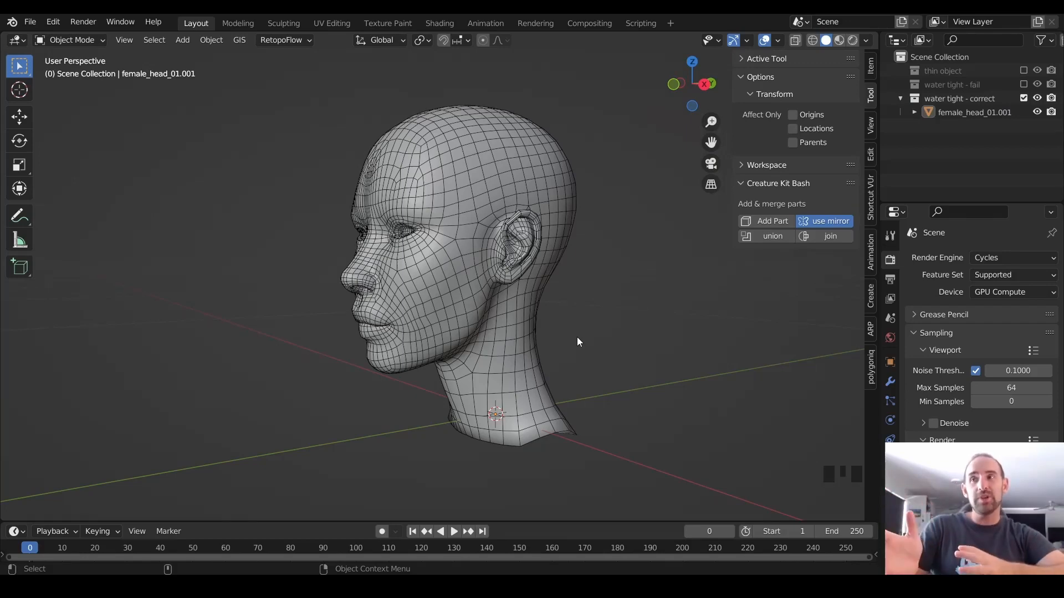
{"action": "left_click_drag", "start_coordinate": [556, 307], "coordinate": [553, 355], "text": "alt"}
{"action": "middle_click_drag", "start_coordinate": [553, 355], "coordinate": [504, 323], "text": "alt"}
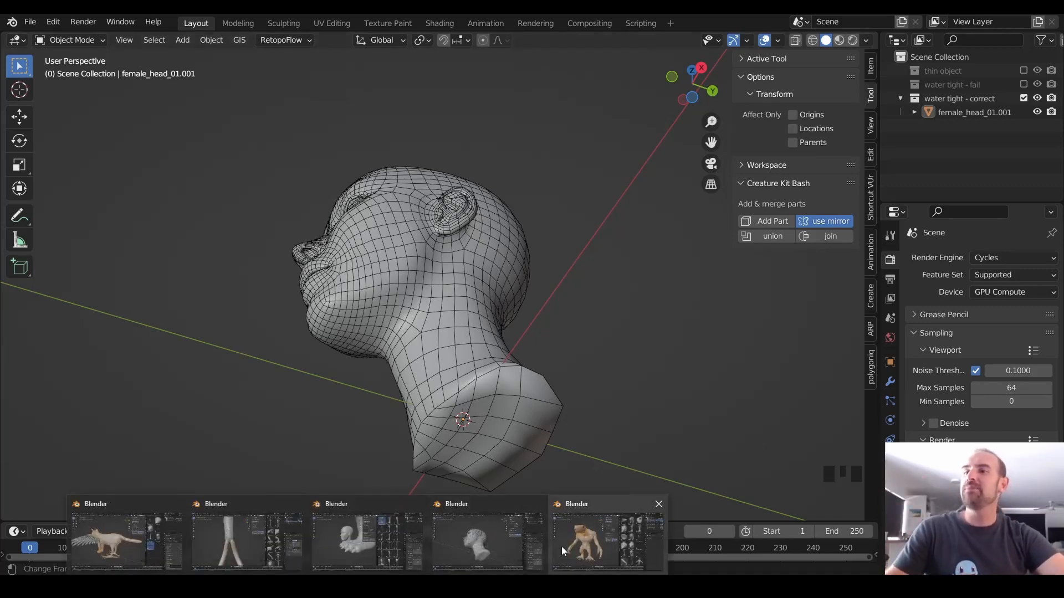
Step: Switch to the Blender window with the snake-headed creature and widen its 3D viewport beside the asset library
{"action": "left_click", "coordinate": [620, 532]}
{"action": "left_click", "coordinate": [507, 410]}
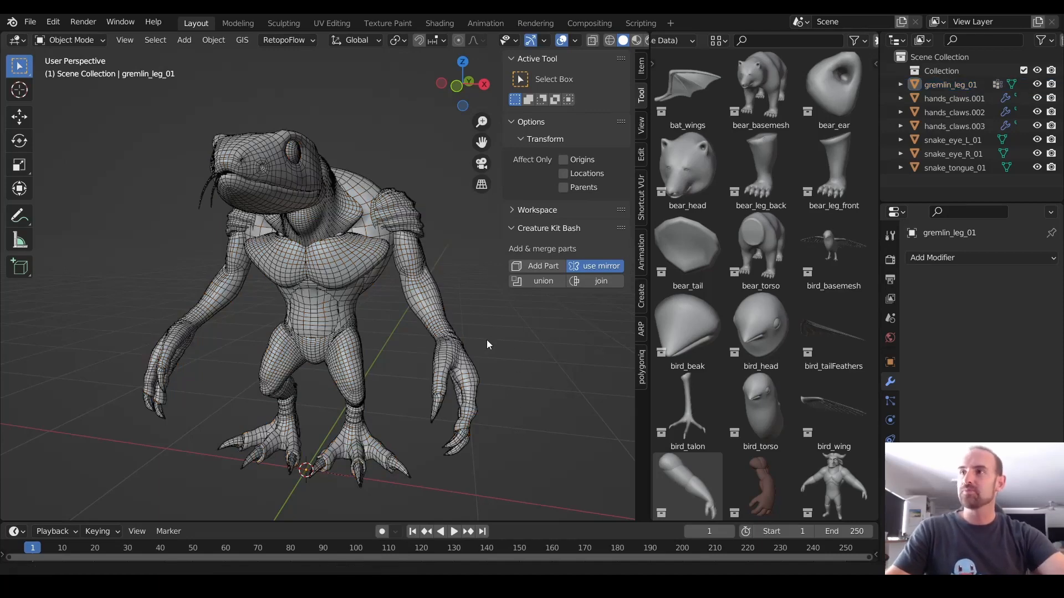
{"action": "middle_click_drag", "start_coordinate": [486, 340], "coordinate": [508, 343]}
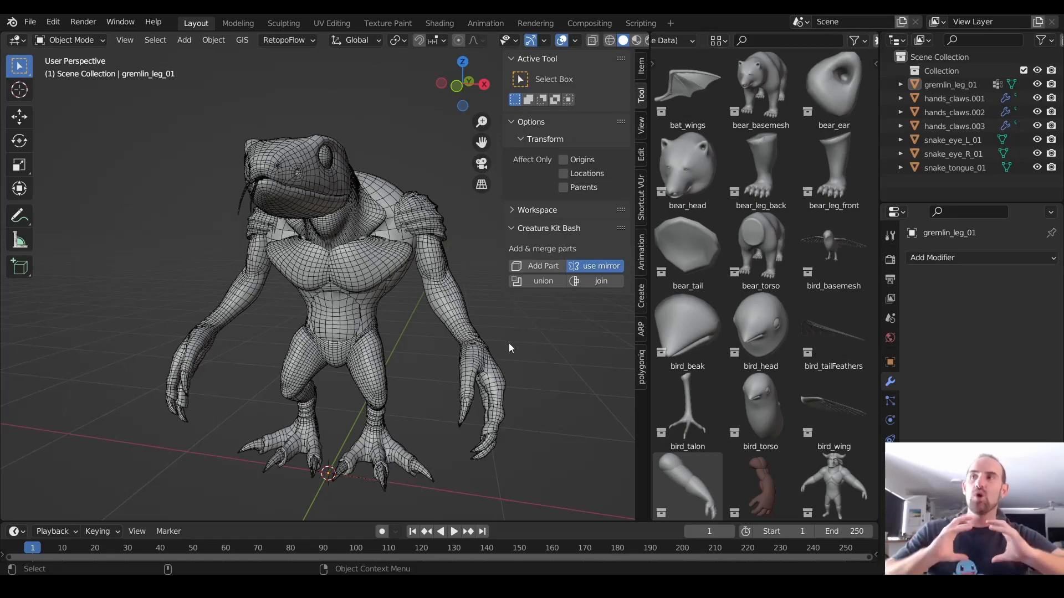
{"action": "left_click_drag", "start_coordinate": [650, 323], "coordinate": [778, 322]}
{"action": "middle_click_drag", "start_coordinate": [603, 319], "coordinate": [424, 309]}
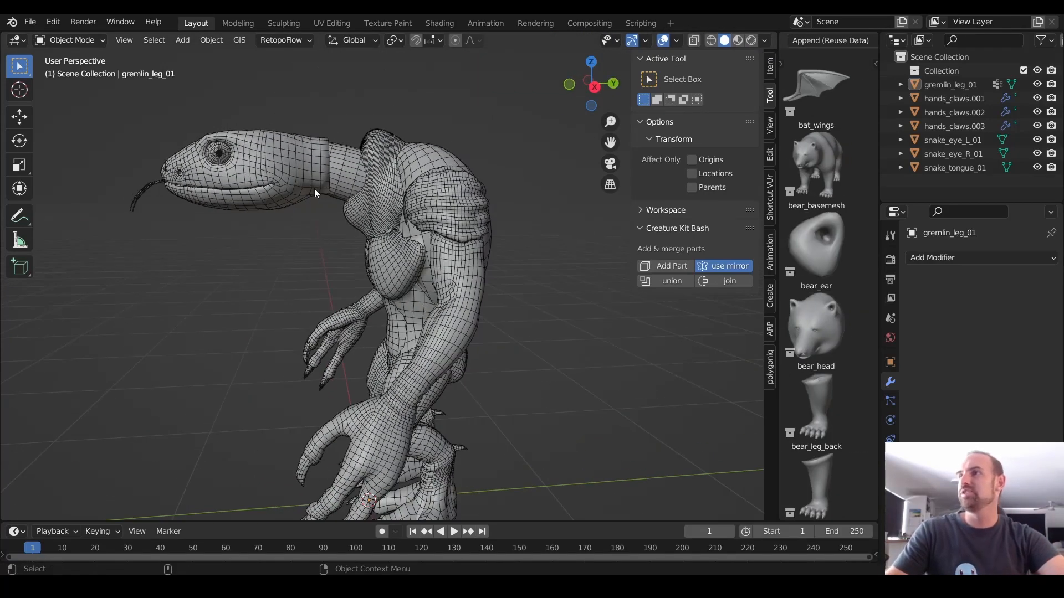
Step: Examine the creature's mesh around its openings and the cavity inside up close
{"action": "middle_click_drag", "start_coordinate": [315, 193], "coordinate": [389, 245]}
{"action": "scroll", "coordinate": [394, 228], "scroll_direction": "up", "scroll_amount": 3}
{"action": "scroll", "coordinate": [399, 235], "scroll_direction": "up", "scroll_amount": 1}
{"action": "scroll", "coordinate": [377, 221], "scroll_direction": "up", "scroll_amount": 6}
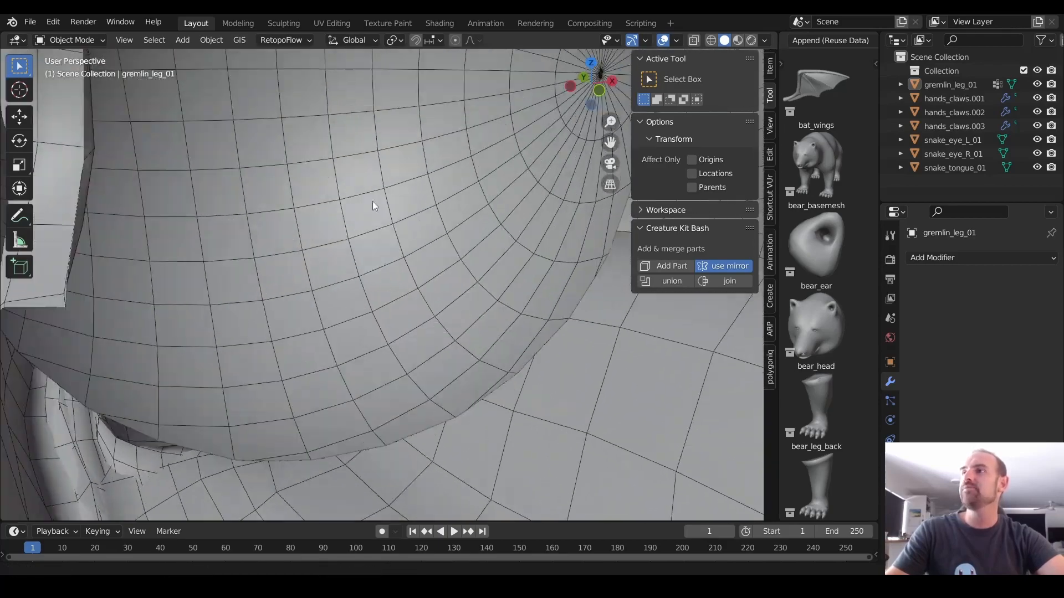
{"action": "middle_click_drag", "start_coordinate": [372, 201], "coordinate": [390, 223]}
{"action": "scroll", "coordinate": [363, 213], "scroll_direction": "down", "scroll_amount": 4}
{"action": "scroll", "coordinate": [329, 202], "scroll_direction": "up", "scroll_amount": 3}
{"action": "scroll", "coordinate": [390, 223], "scroll_direction": "up", "scroll_amount": 1}
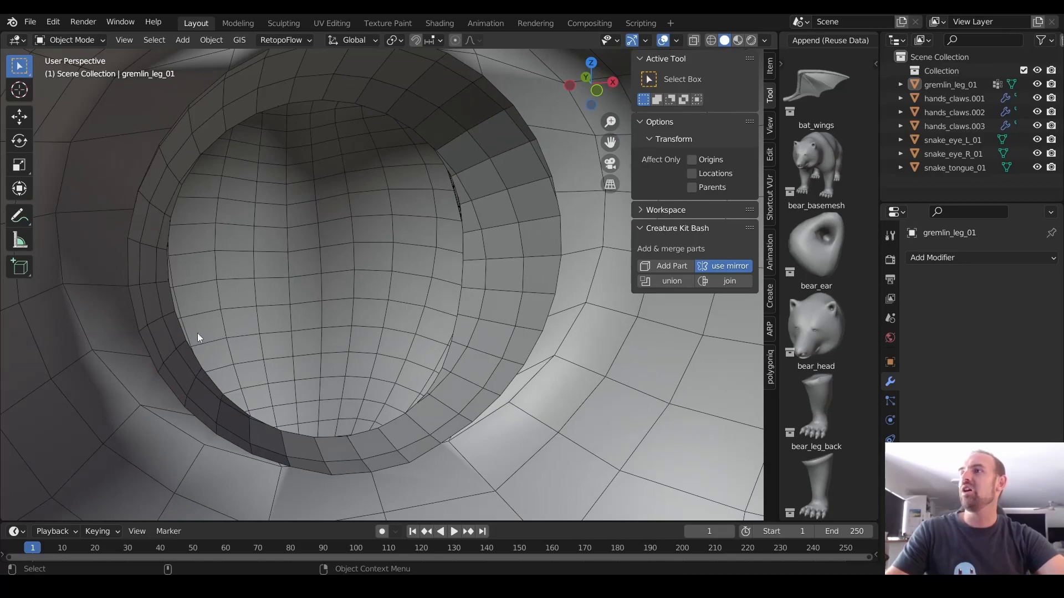
{"action": "middle_click_drag", "start_coordinate": [361, 294], "coordinate": [382, 291]}
Step: Select the creature's joined body mesh and examine from inside how its parts intersect
{"action": "left_click", "coordinate": [363, 219]}
{"action": "middle_click_drag", "start_coordinate": [364, 218], "coordinate": [407, 248]}
{"action": "scroll", "coordinate": [408, 250], "scroll_direction": "down", "scroll_amount": 5}
{"action": "middle_click_drag", "start_coordinate": [409, 399], "coordinate": [373, 249], "text": "shift"}
{"action": "middle_click_drag", "start_coordinate": [374, 249], "coordinate": [447, 278]}
{"action": "scroll", "coordinate": [423, 190], "scroll_direction": "up", "scroll_amount": 2}
{"action": "scroll", "coordinate": [482, 226], "scroll_direction": "up", "scroll_amount": 4}
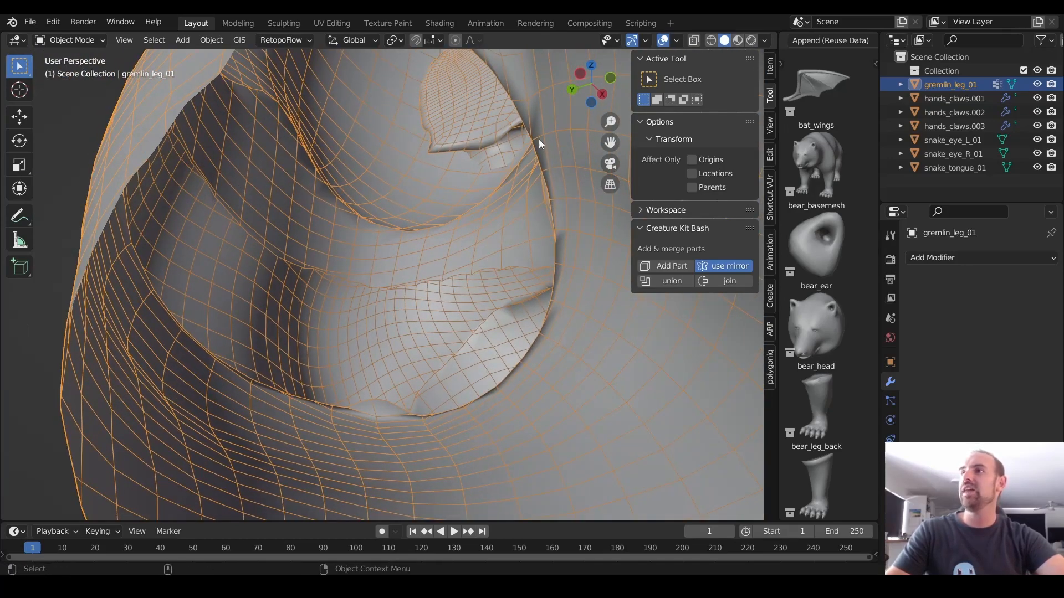
{"action": "middle_click_drag", "start_coordinate": [523, 238], "coordinate": [382, 132]}
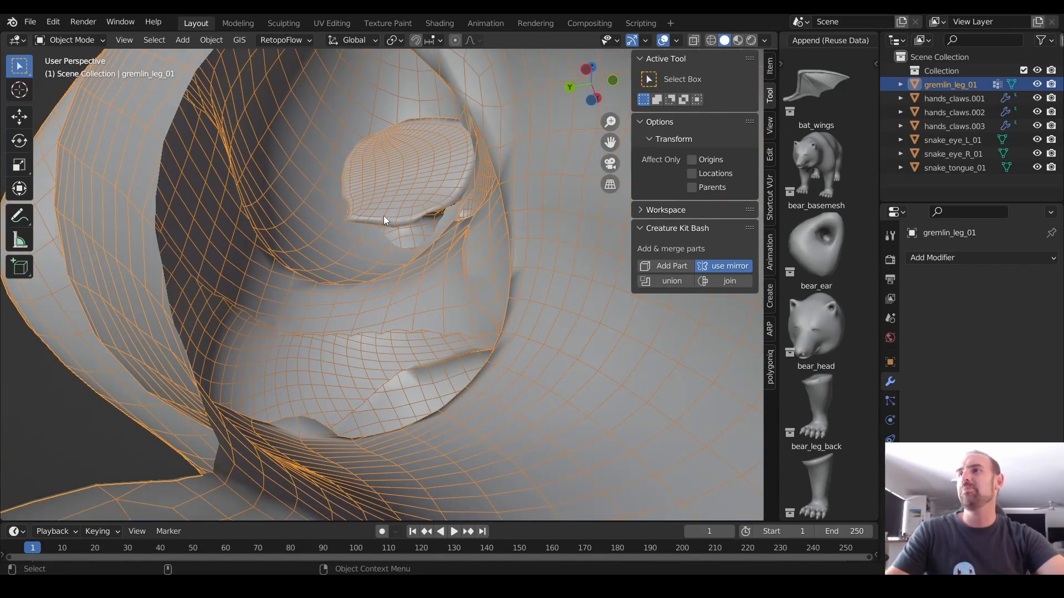
{"action": "scroll", "coordinate": [452, 180], "scroll_direction": "down", "scroll_amount": 8}
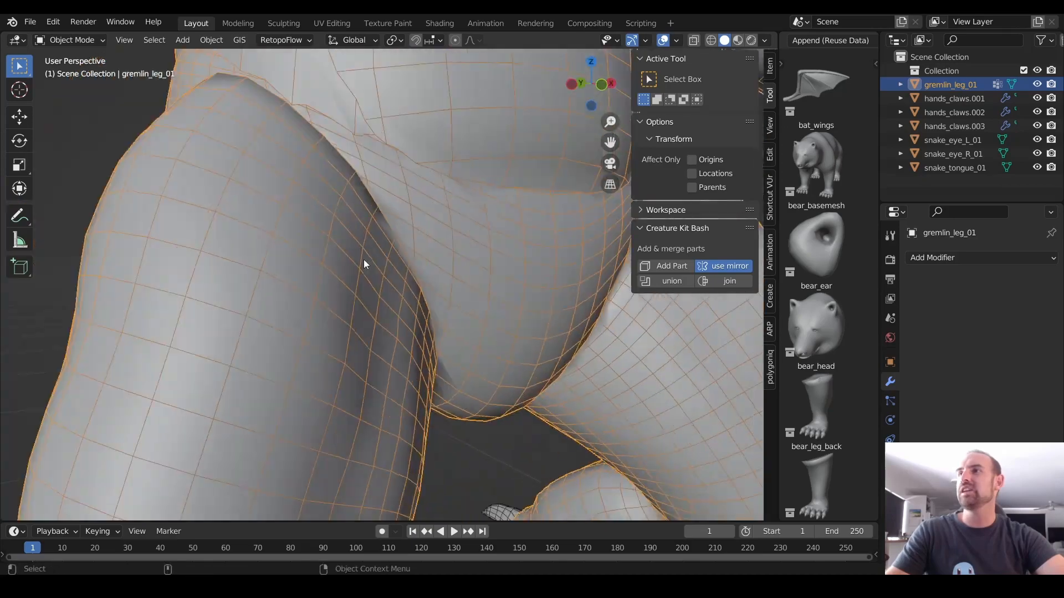
Step: Examine where the creature's legs and ridged shoulders overlap the torso from outside
{"action": "middle_click_drag", "start_coordinate": [364, 259], "coordinate": [454, 221]}
{"action": "left_click_drag", "start_coordinate": [454, 221], "coordinate": [397, 283], "text": "alt"}
{"action": "right_click_drag", "start_coordinate": [396, 284], "coordinate": [379, 180], "text": "alt"}
{"action": "left_click_drag", "start_coordinate": [379, 179], "coordinate": [483, 311], "text": "alt"}
{"action": "right_click_drag", "start_coordinate": [483, 310], "coordinate": [492, 291], "text": "alt"}
{"action": "left_click_drag", "start_coordinate": [492, 291], "coordinate": [401, 254], "text": "alt"}
{"action": "scroll", "coordinate": [401, 252], "scroll_direction": "up", "scroll_amount": 4}
{"action": "left_click_drag", "start_coordinate": [384, 104], "coordinate": [397, 142], "text": "alt"}
{"action": "left_click_drag", "start_coordinate": [486, 293], "coordinate": [426, 292], "text": "alt"}
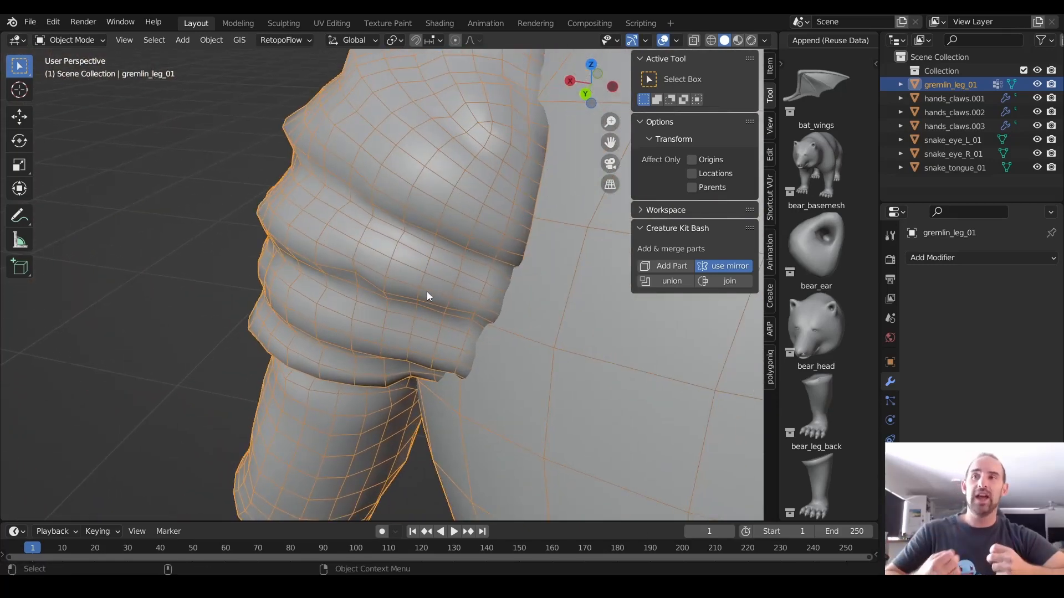
{"action": "left_click_drag", "start_coordinate": [420, 308], "coordinate": [445, 299], "text": "alt"}
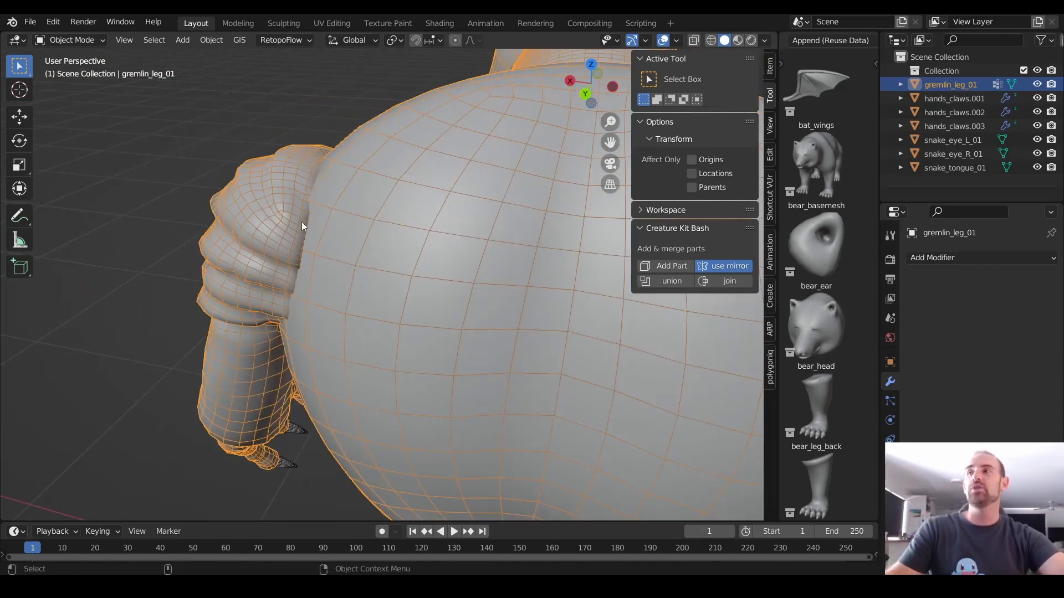
Step: Compare the ridged shoulder piece with the arm, chest and neck parts around it from the front
{"action": "left_click_drag", "start_coordinate": [311, 268], "coordinate": [515, 255], "text": "alt"}
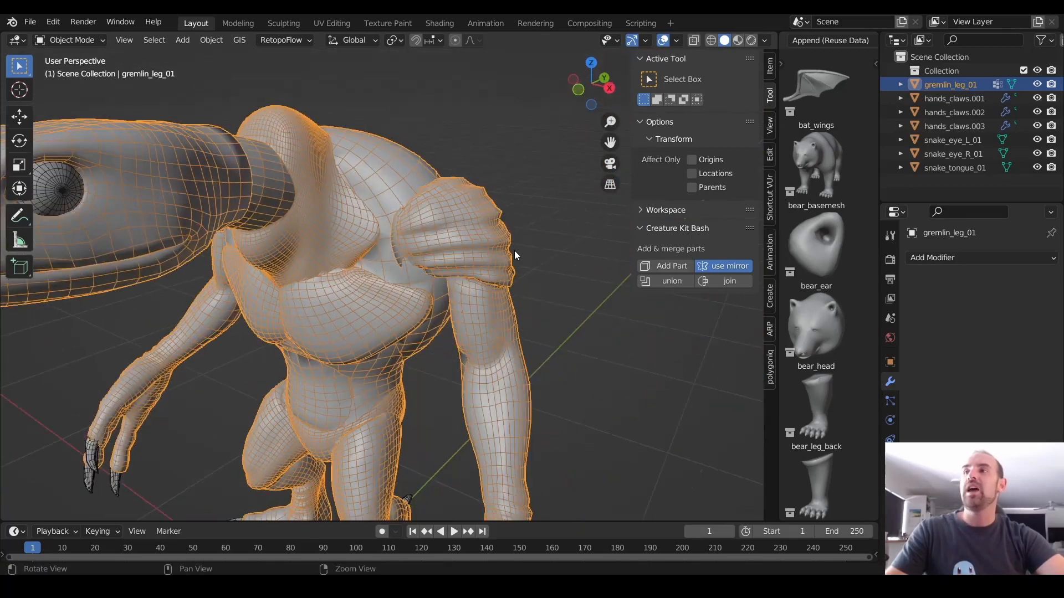
{"action": "middle_click_drag", "start_coordinate": [516, 255], "coordinate": [399, 274], "text": "alt"}
{"action": "left_click_drag", "start_coordinate": [399, 274], "coordinate": [264, 263], "text": "alt"}
{"action": "middle_click_drag", "start_coordinate": [264, 264], "coordinate": [409, 250], "text": "alt"}
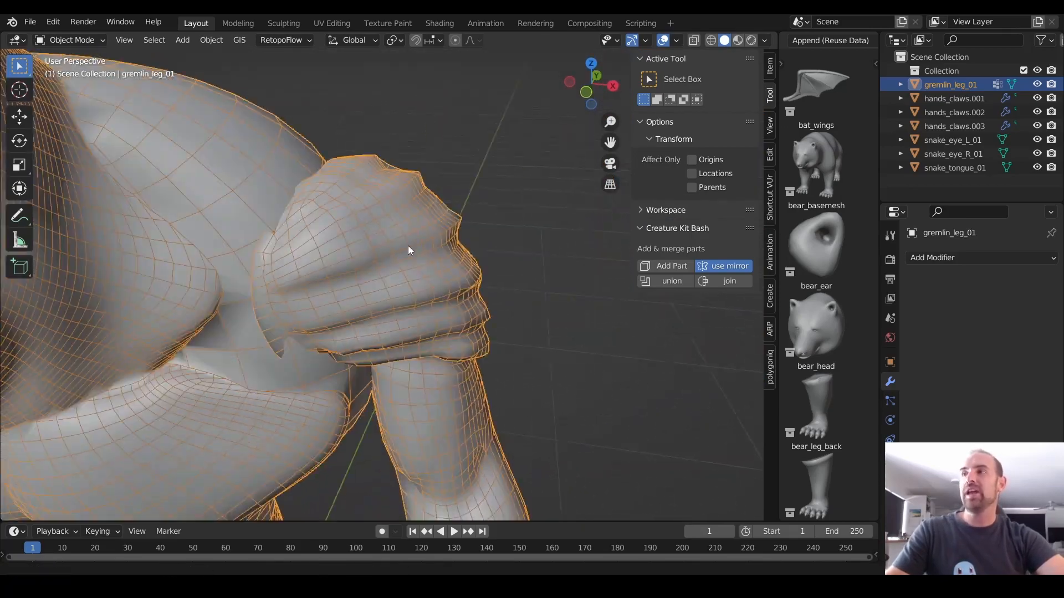
{"action": "right_click_drag", "start_coordinate": [407, 245], "coordinate": [348, 241], "text": "alt"}
{"action": "left_click_drag", "start_coordinate": [348, 241], "coordinate": [383, 234], "text": "alt"}
{"action": "middle_click_drag", "start_coordinate": [383, 234], "coordinate": [410, 236], "text": "alt"}
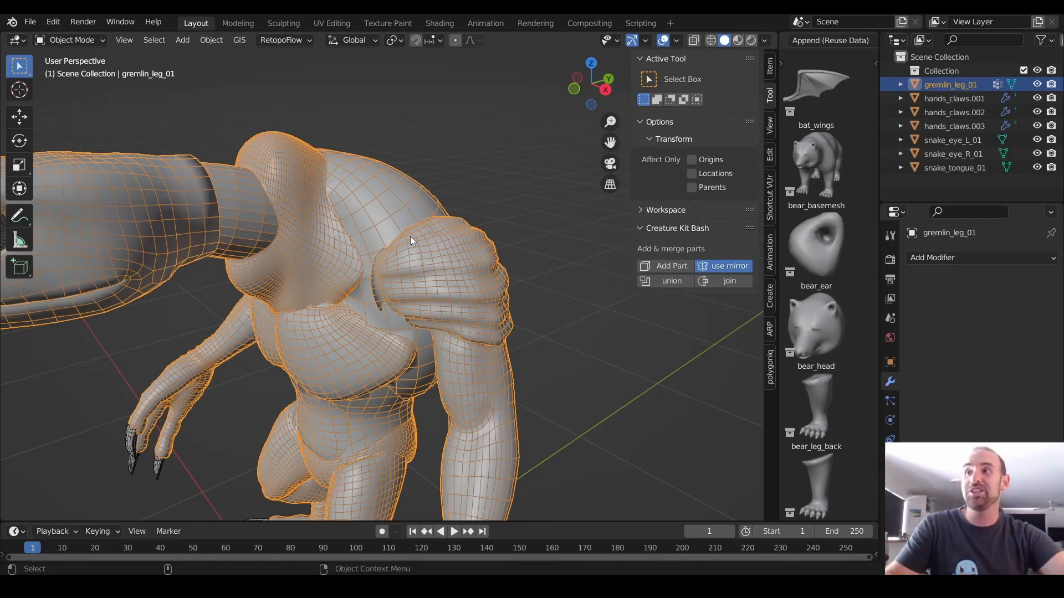
{"action": "middle_click_drag", "start_coordinate": [378, 225], "coordinate": [421, 231], "text": "alt"}
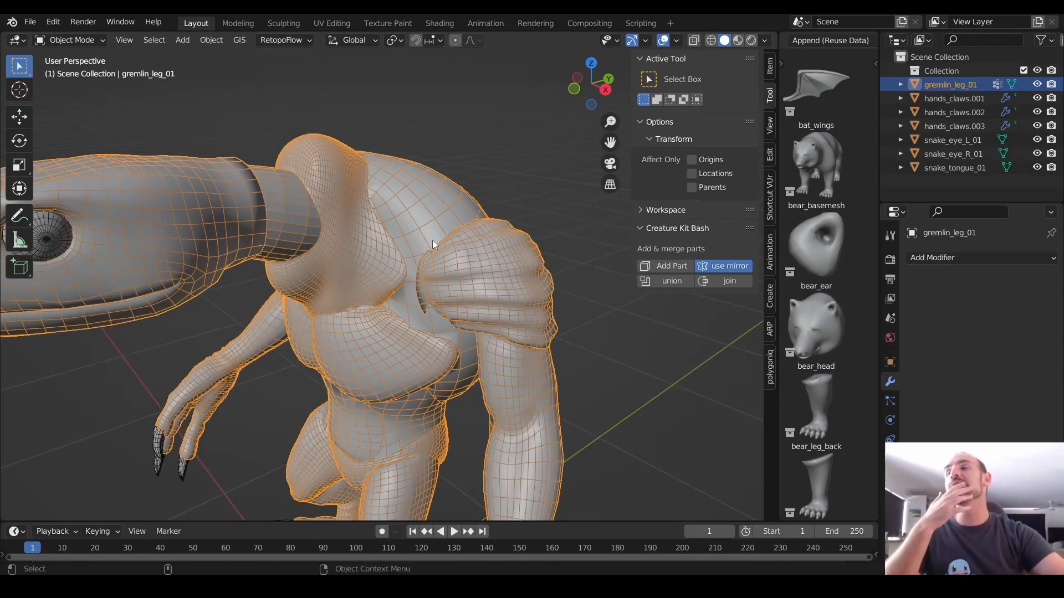
{"action": "left_click_drag", "start_coordinate": [440, 251], "coordinate": [473, 237], "text": "alt"}
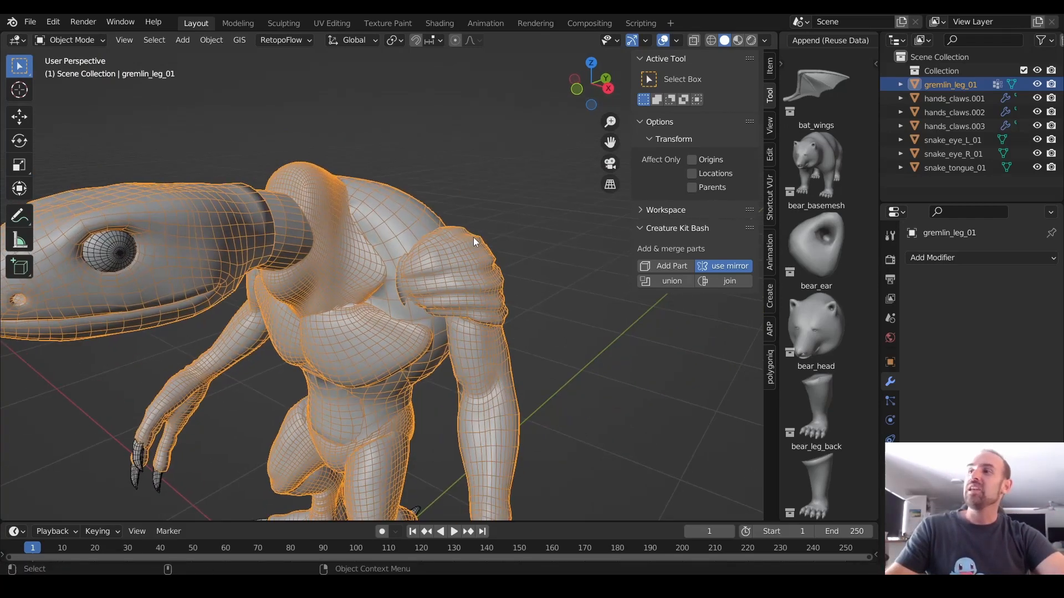
{"action": "right_click_drag", "start_coordinate": [473, 237], "coordinate": [444, 239], "text": "alt"}
{"action": "middle_click_drag", "start_coordinate": [444, 240], "coordinate": [447, 238], "text": "alt"}
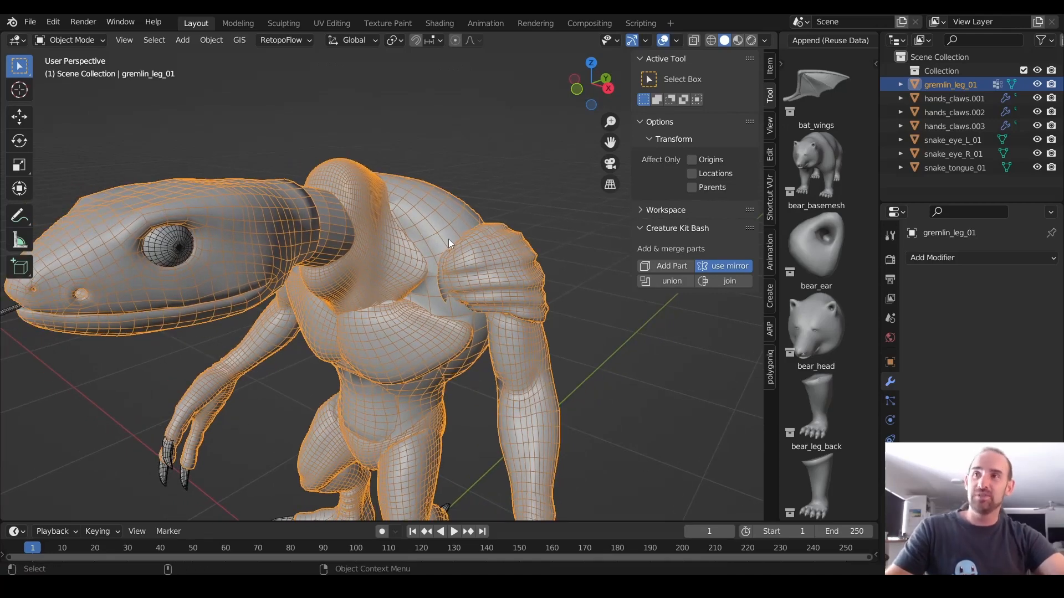
{"action": "right_click_drag", "start_coordinate": [440, 241], "coordinate": [430, 249], "text": "alt"}
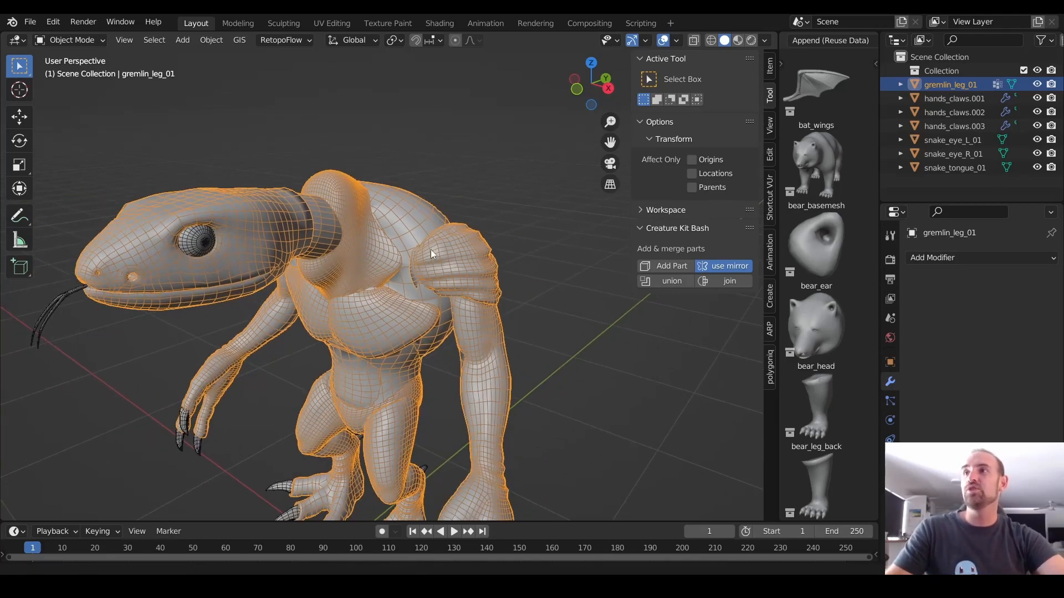
Step: Separate the creature's entire joined body mesh by loose parts and return to Object Mode
{"action": "middle_click_drag", "start_coordinate": [430, 249], "coordinate": [429, 221], "text": "alt"}
{"action": "left_click_drag", "start_coordinate": [429, 221], "coordinate": [414, 215], "text": "alt"}
{"action": "middle_click_drag", "start_coordinate": [361, 229], "coordinate": [414, 252], "text": "alt"}
{"action": "key", "text": "ctrl+Tab"}
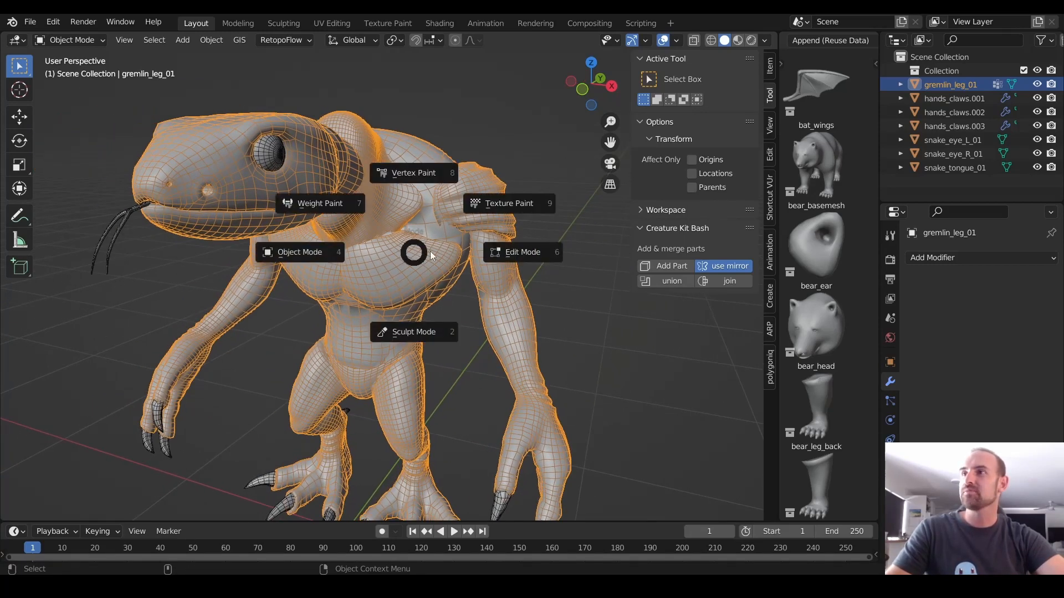
{"action": "left_click", "coordinate": [450, 261]}
{"action": "scroll", "coordinate": [448, 262], "scroll_direction": "down", "scroll_amount": 1}
{"action": "key", "text": "a"}
{"action": "key", "text": "a"}
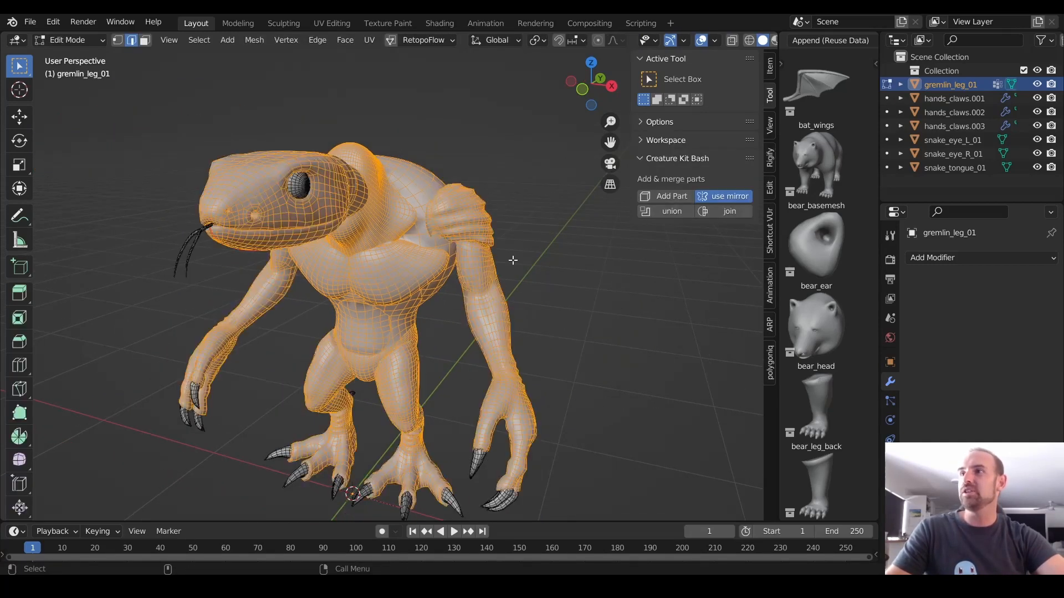
{"action": "key", "text": "p"}
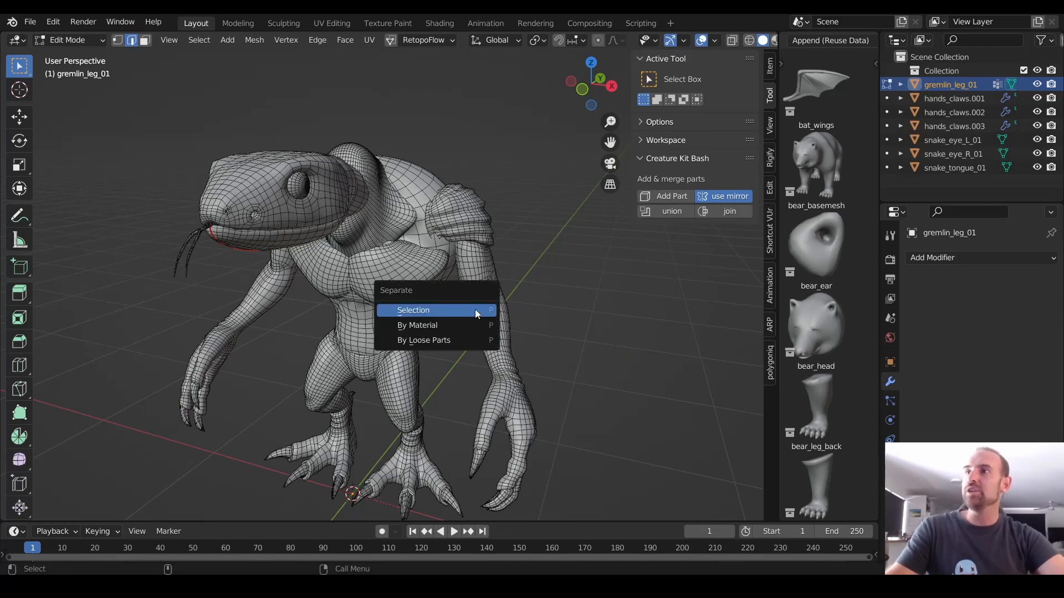
{"action": "left_click", "coordinate": [476, 340]}
{"action": "key", "text": "ctrl+Tab"}
{"action": "left_click", "coordinate": [483, 277]}
Step: Select both ridged-shoulder arms with the torso as the active object and merge them with the kit-bash union
{"action": "left_click", "coordinate": [474, 280]}
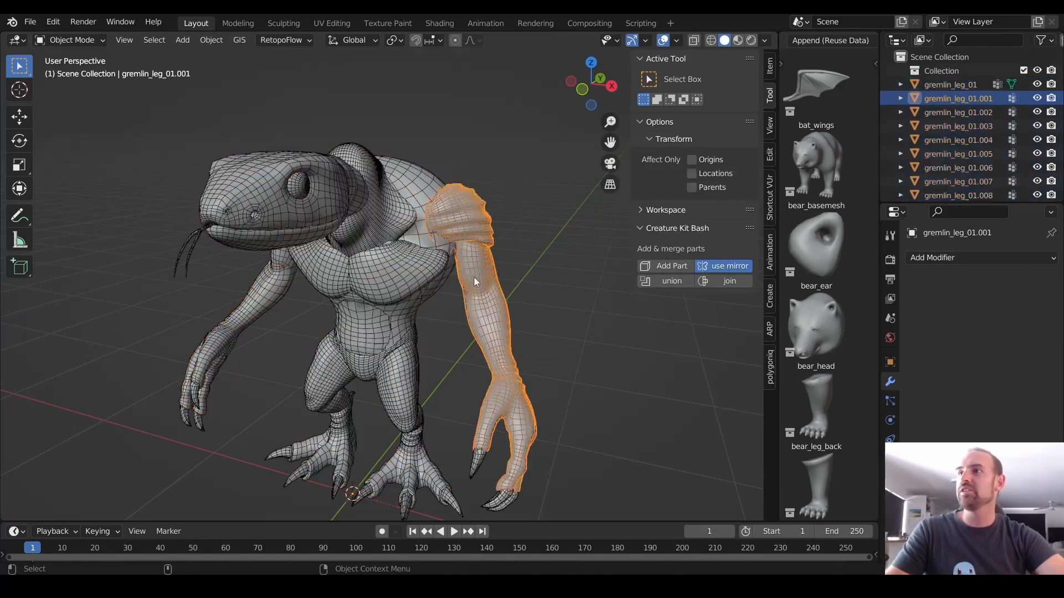
{"action": "middle_click_drag", "start_coordinate": [475, 280], "coordinate": [473, 245]}
{"action": "middle_click_drag", "start_coordinate": [348, 288], "coordinate": [372, 288]}
{"action": "left_click", "coordinate": [252, 277], "text": "shift"}
{"action": "mouse_move", "coordinate": [304, 282]}
{"action": "middle_mouse_down"}
{"action": "mouse_move", "coordinate": [378, 294]}
{"action": "mouse_move", "coordinate": [375, 280]}
{"action": "mouse_move", "coordinate": [423, 268]}
{"action": "mouse_move", "coordinate": [292, 302]}
{"action": "mouse_move", "coordinate": [382, 294]}
{"action": "middle_mouse_up"}
{"action": "left_click", "coordinate": [375, 280], "text": "shift"}
{"action": "left_click", "coordinate": [672, 285]}
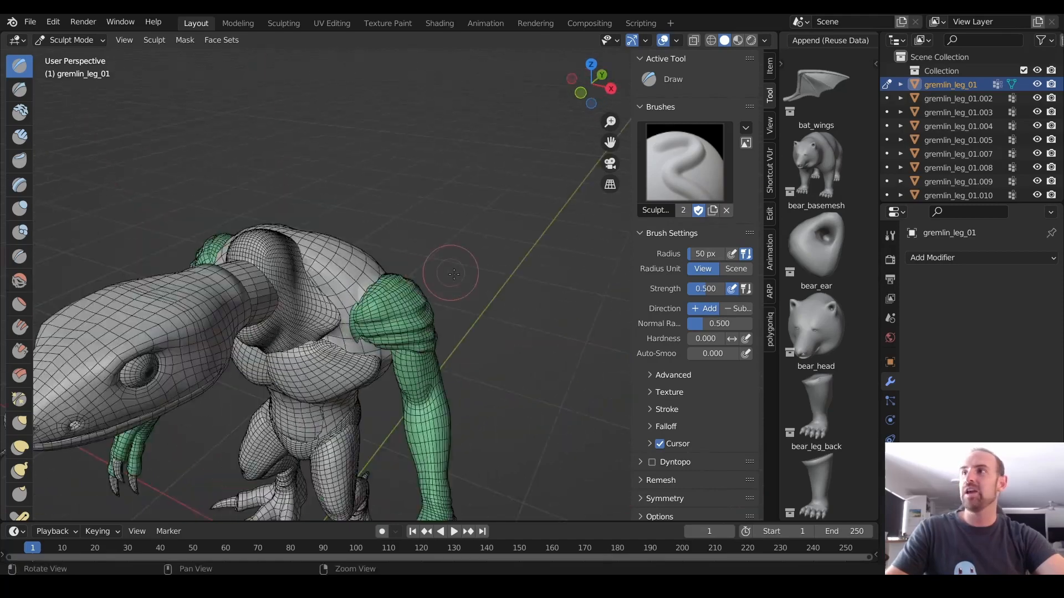
Step: Examine up close from inside the body where the merged arm's ridged shoulder meets the torso
{"action": "scroll", "coordinate": [449, 271], "scroll_direction": "up", "scroll_amount": 5}
{"action": "middle_click_drag", "start_coordinate": [305, 263], "coordinate": [380, 267]}
{"action": "scroll", "coordinate": [374, 271], "scroll_direction": "up", "scroll_amount": 4}
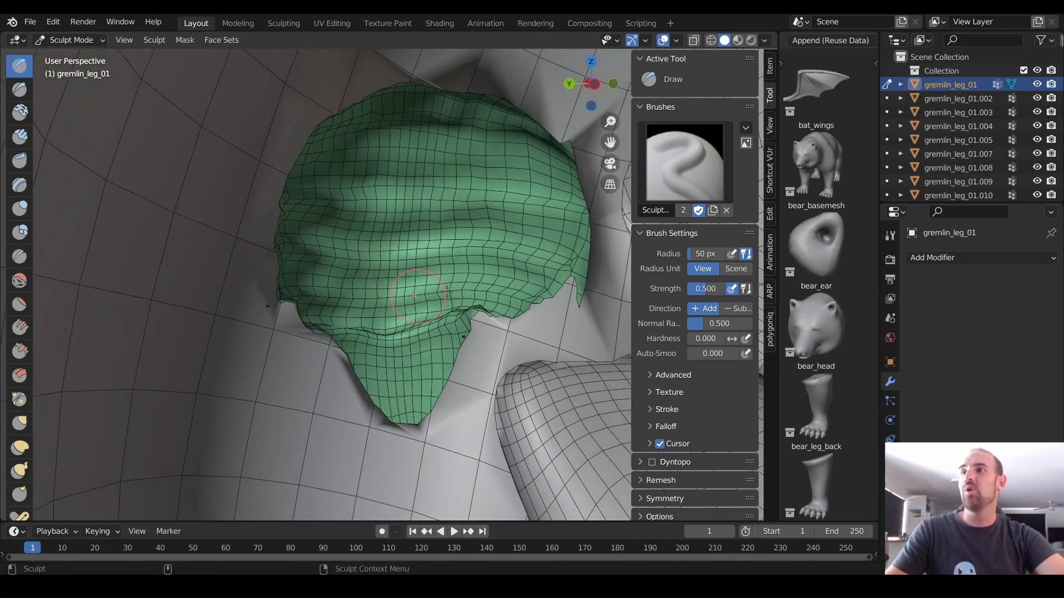
{"action": "middle_click_drag", "start_coordinate": [463, 273], "coordinate": [246, 266]}
Step: Compare the merged arms and torso from outside in Object Mode and Sculpt Mode
{"action": "key", "text": "ctrl+Tab"}
{"action": "scroll", "coordinate": [261, 287], "scroll_direction": "down", "scroll_amount": 3}
{"action": "scroll", "coordinate": [261, 287], "scroll_direction": "down", "scroll_amount": 3}
{"action": "middle_click_drag", "start_coordinate": [354, 274], "coordinate": [297, 266]}
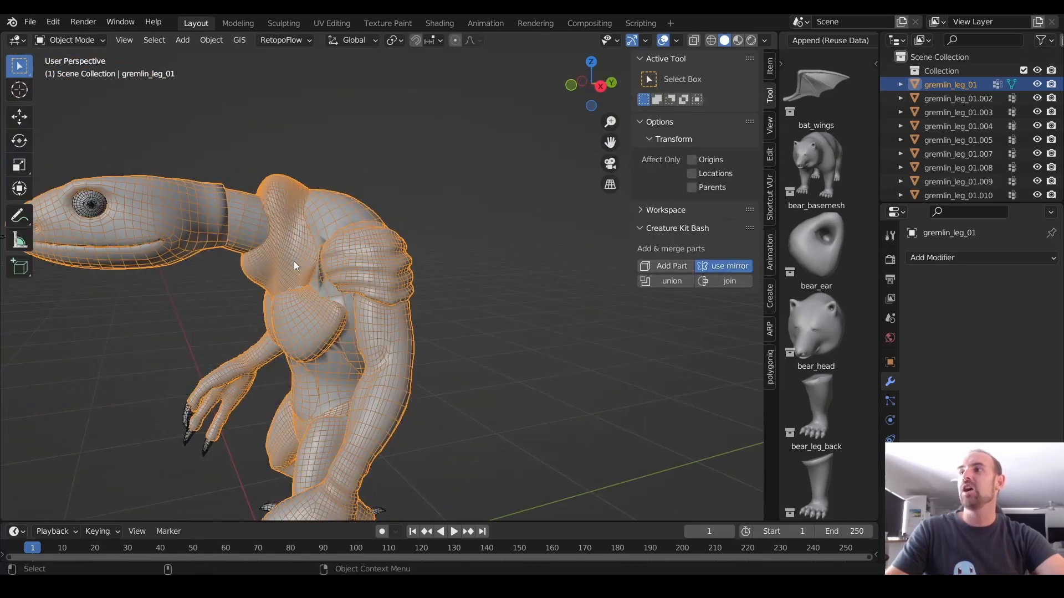
{"action": "key", "text": "ctrl+Tab"}
{"action": "middle_click_drag", "start_coordinate": [408, 267], "coordinate": [479, 256]}
{"action": "mouse_move", "coordinate": [482, 256]}
{"action": "left_mouse_down"}
{"action": "mouse_move", "coordinate": [494, 245]}
{"action": "mouse_move", "coordinate": [485, 309]}
{"action": "left_mouse_up"}
{"action": "middle_click_drag", "start_coordinate": [437, 307], "coordinate": [493, 270]}
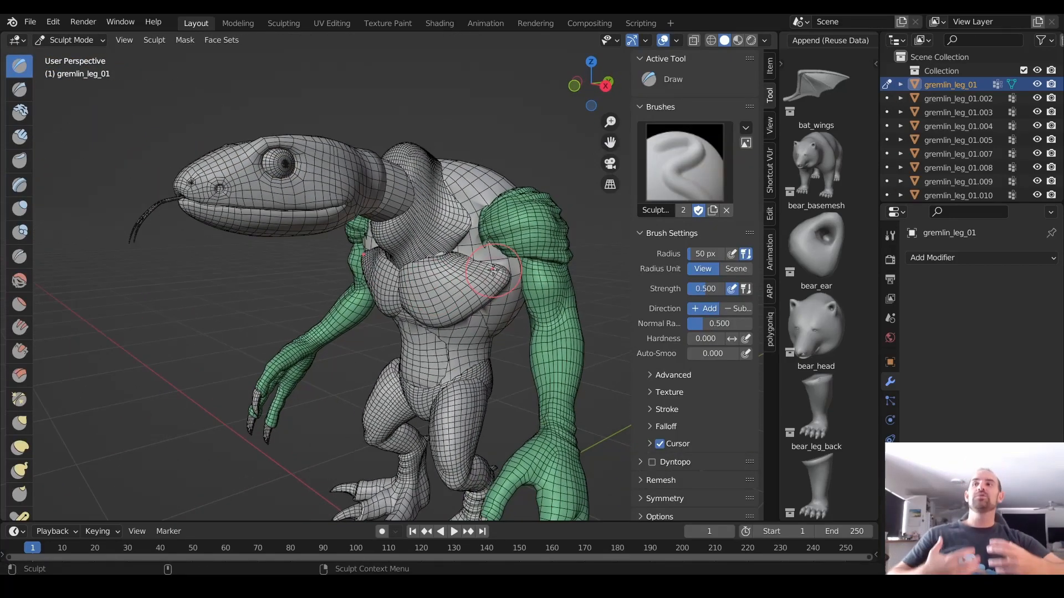